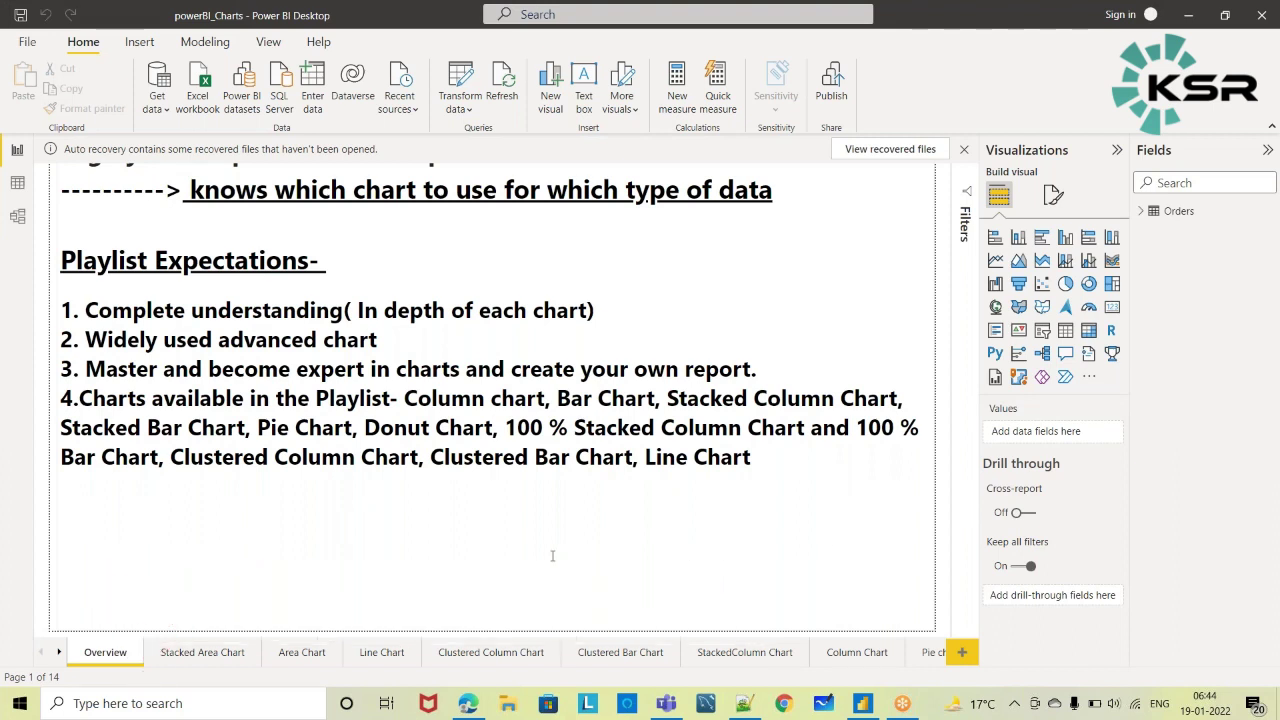
- Dismiss the auto recovery notice and choose to remove the recovered files
{"action": "left_click", "coordinate": [964, 150]}
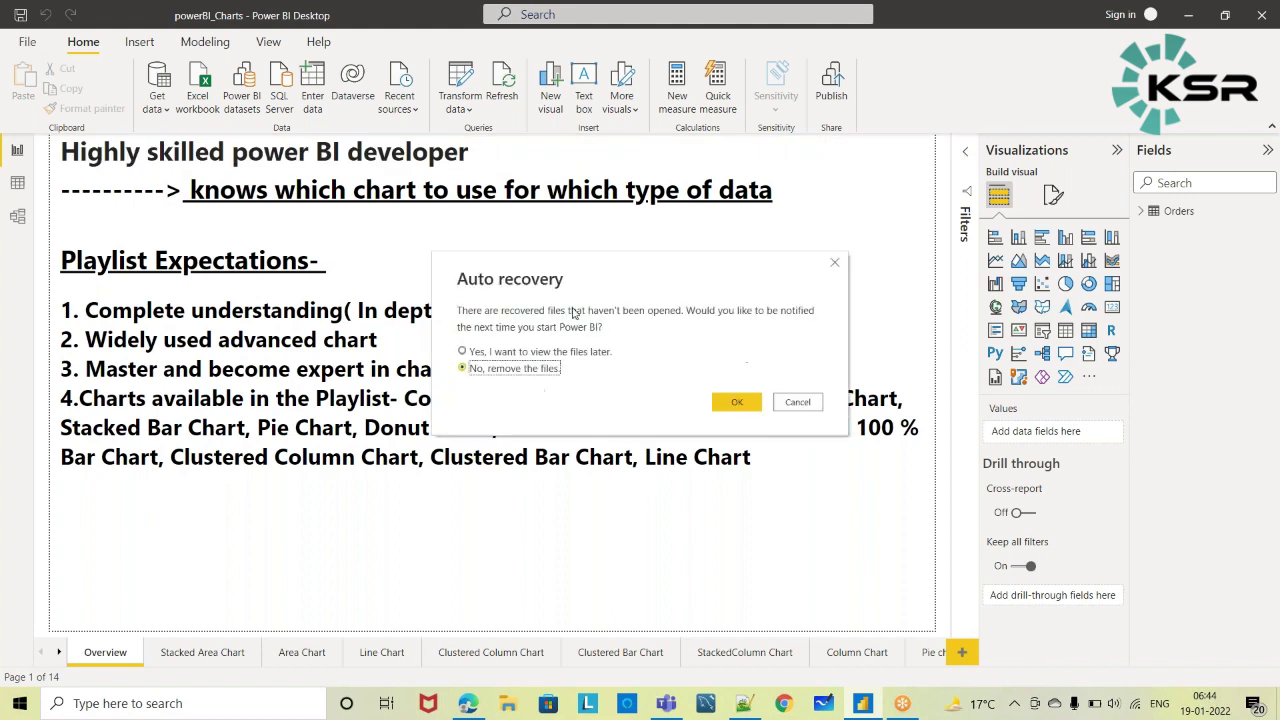
{"action": "left_click", "coordinate": [738, 404]}
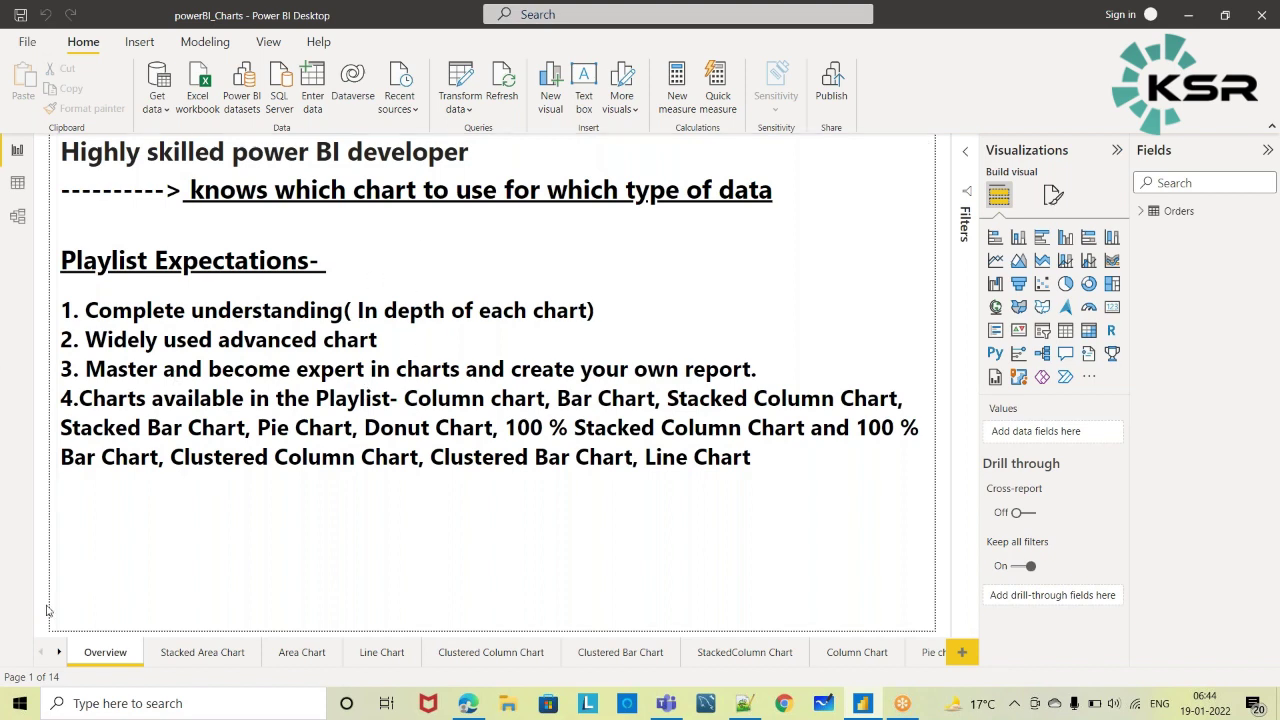
- Look through the Area Chart, Stacked Area Chart and Overview pages and the columns of the Orders table
{"action": "left_click", "coordinate": [303, 653]}
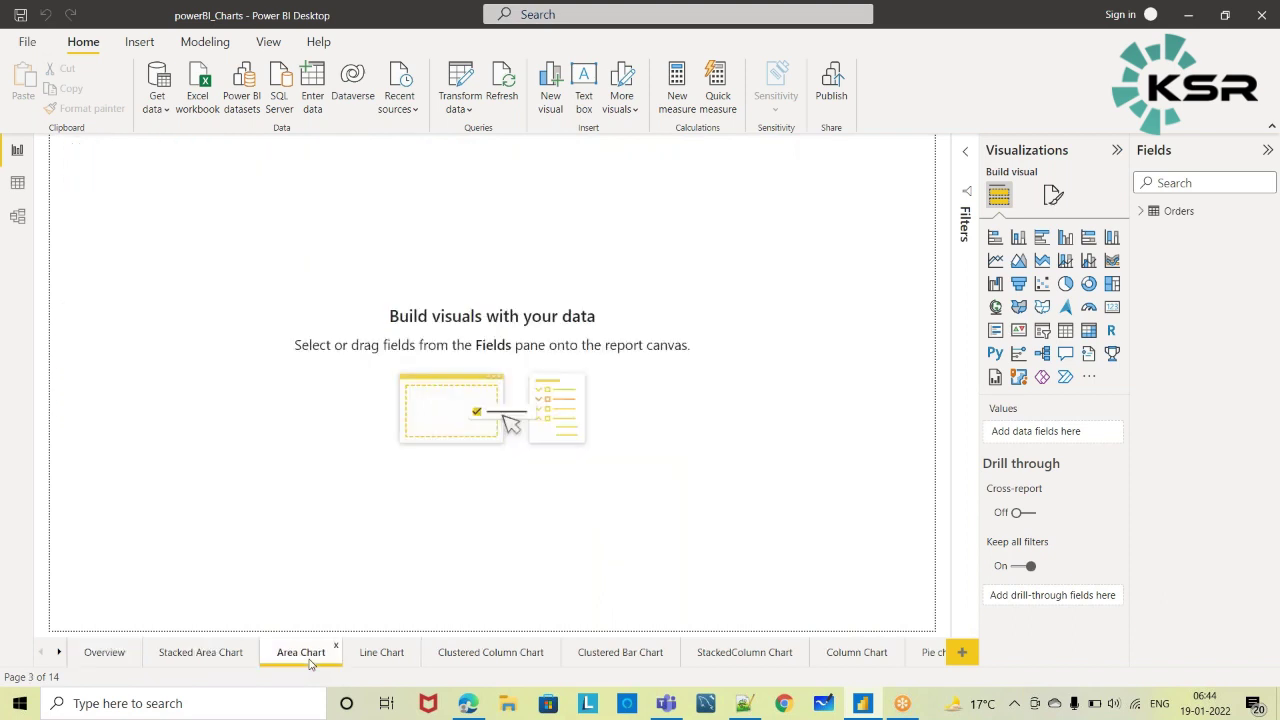
{"action": "left_click", "coordinate": [213, 653]}
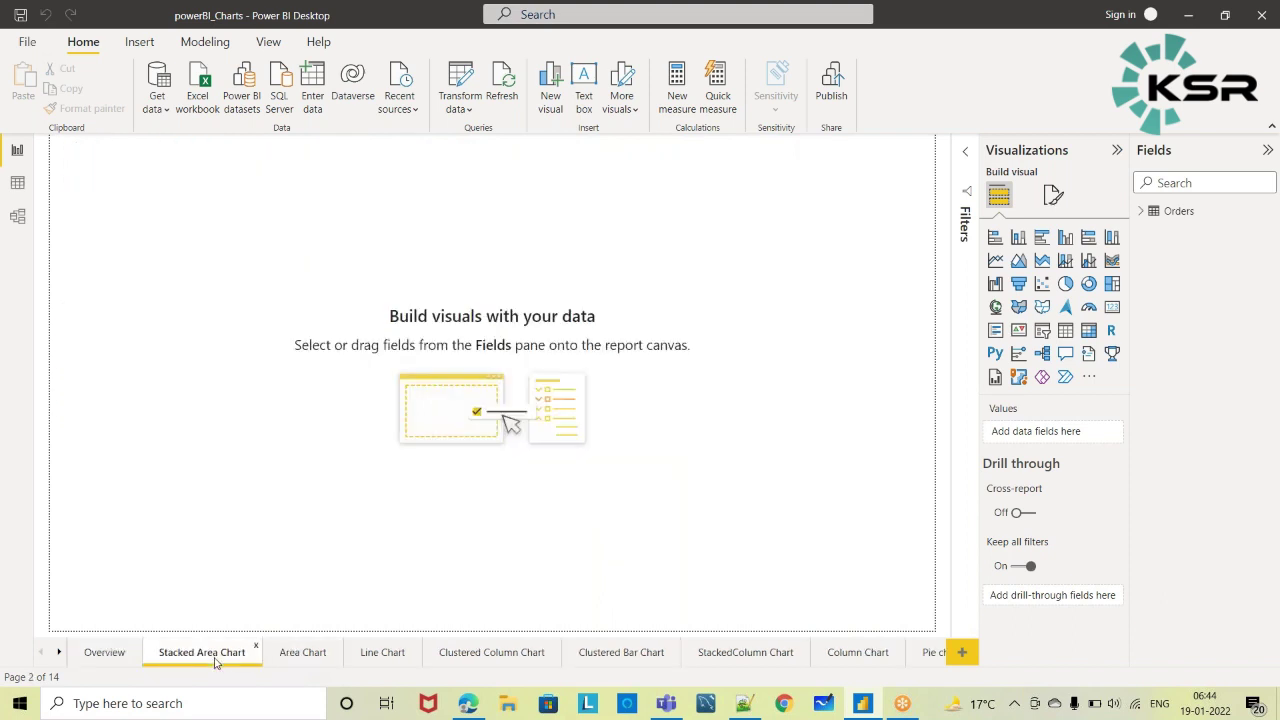
{"action": "left_click", "coordinate": [104, 654]}
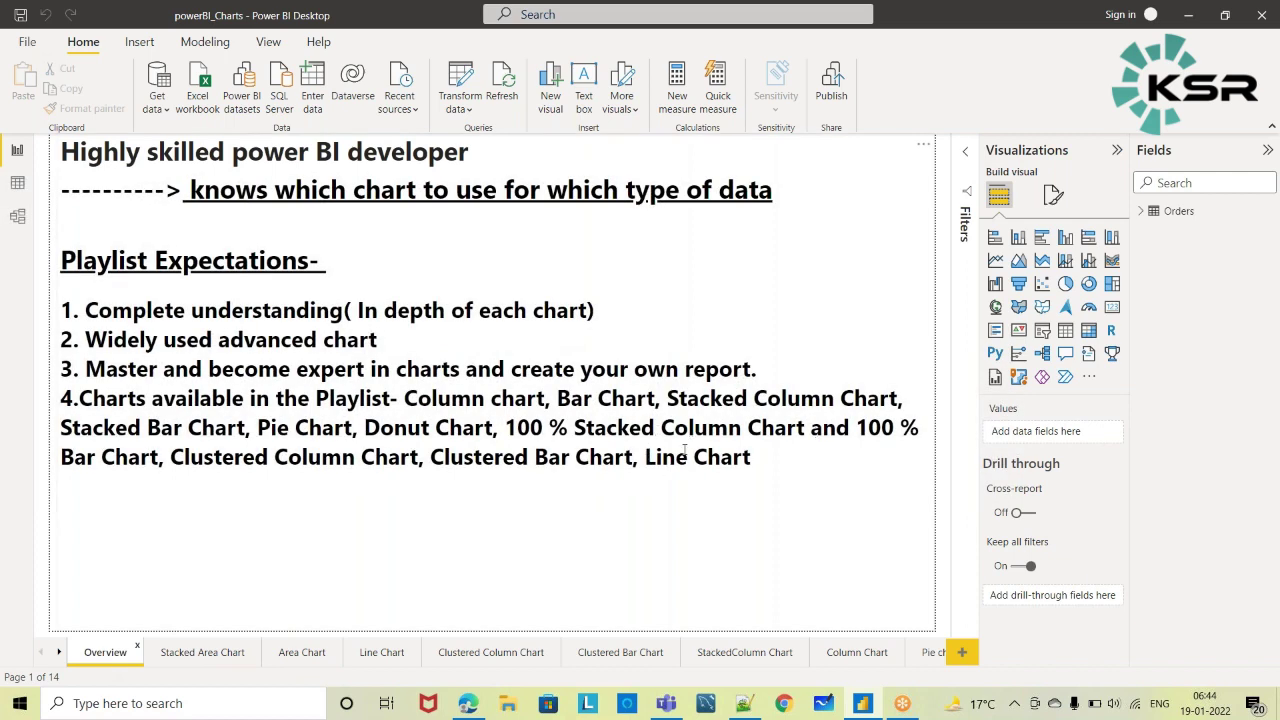
{"action": "left_click", "coordinate": [17, 184]}
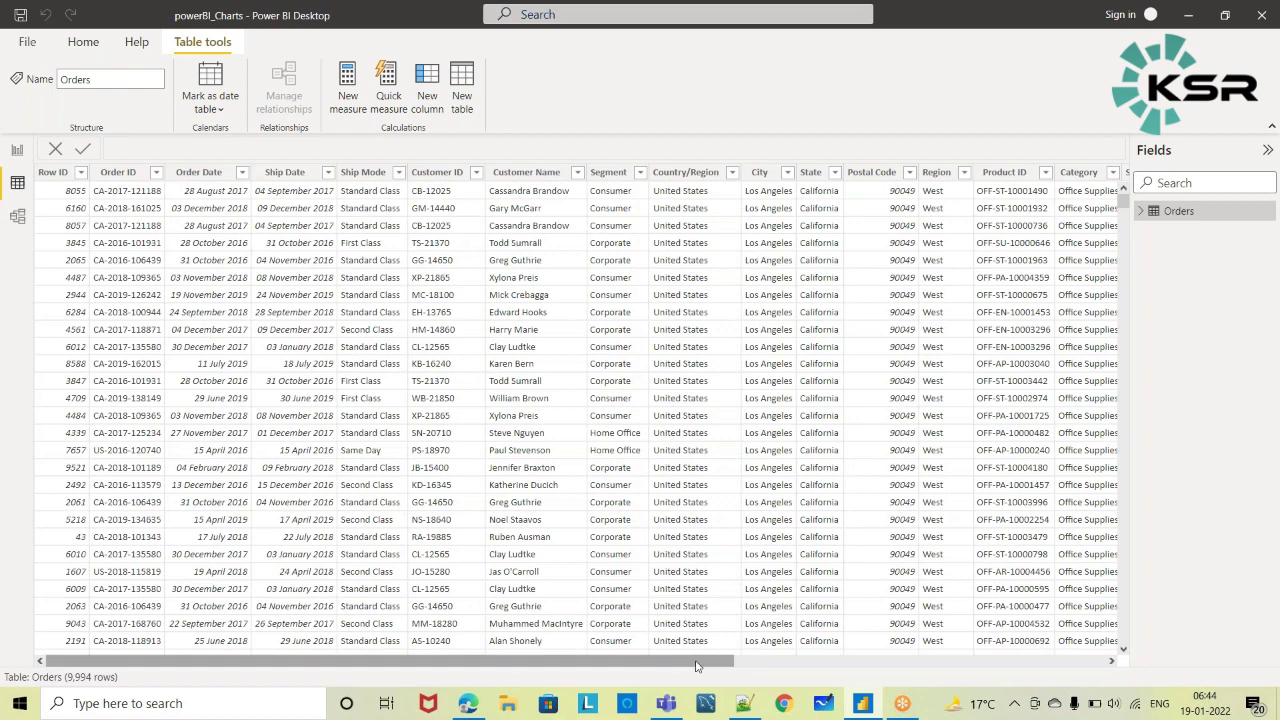
{"action": "left_click_drag", "start_coordinate": [698, 667], "coordinate": [1068, 667]}
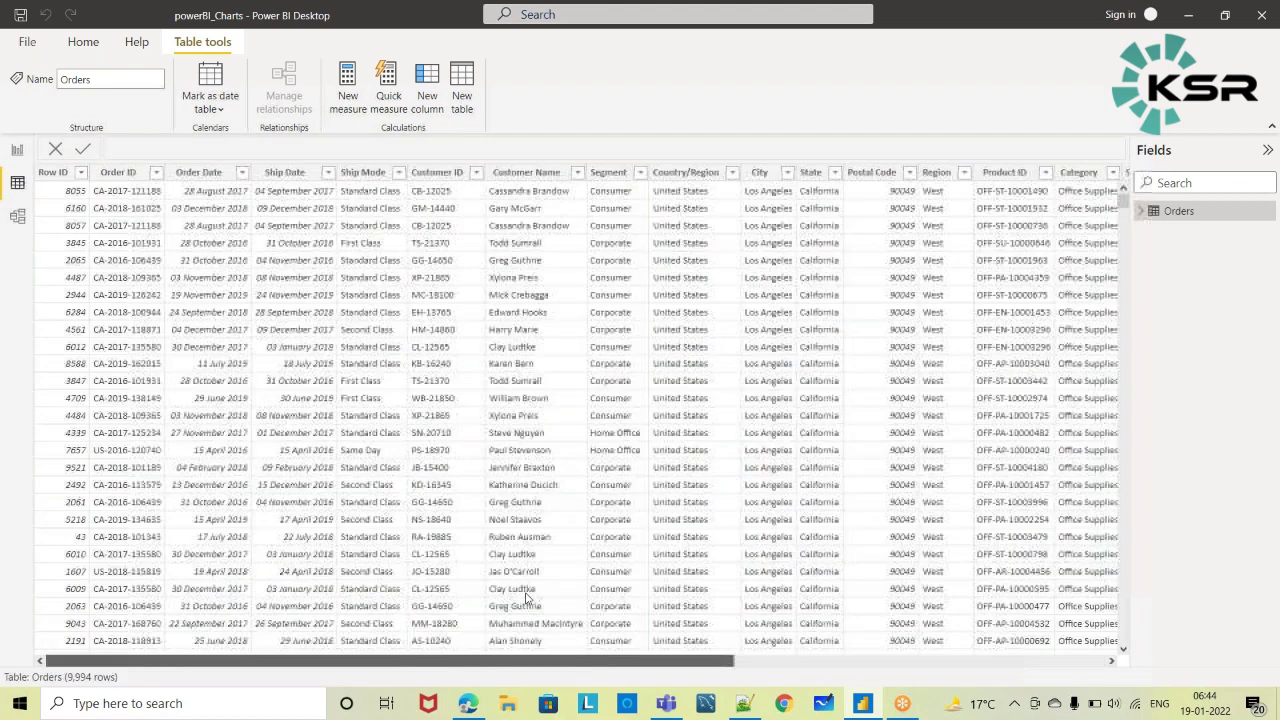
{"action": "left_click", "coordinate": [16, 152]}
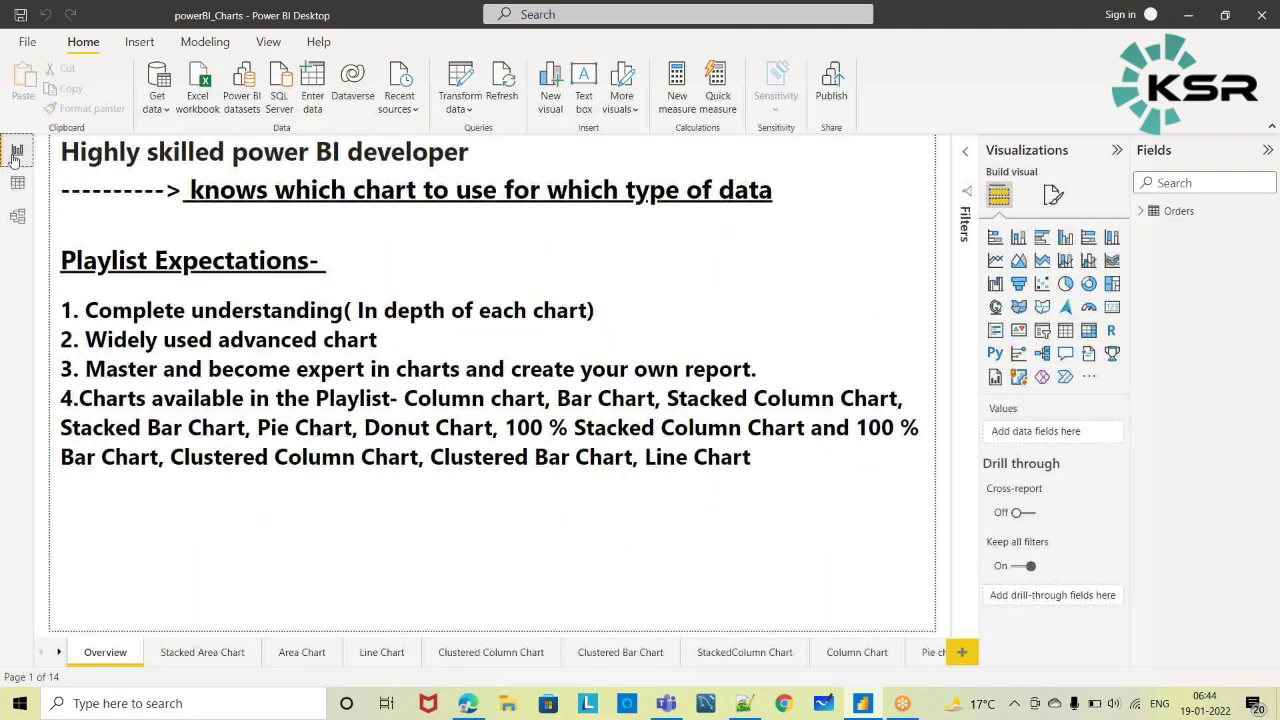
- Insert a line chart on the Area Chart page and enlarge it across most of the page's upper half
{"action": "left_click", "coordinate": [303, 652]}
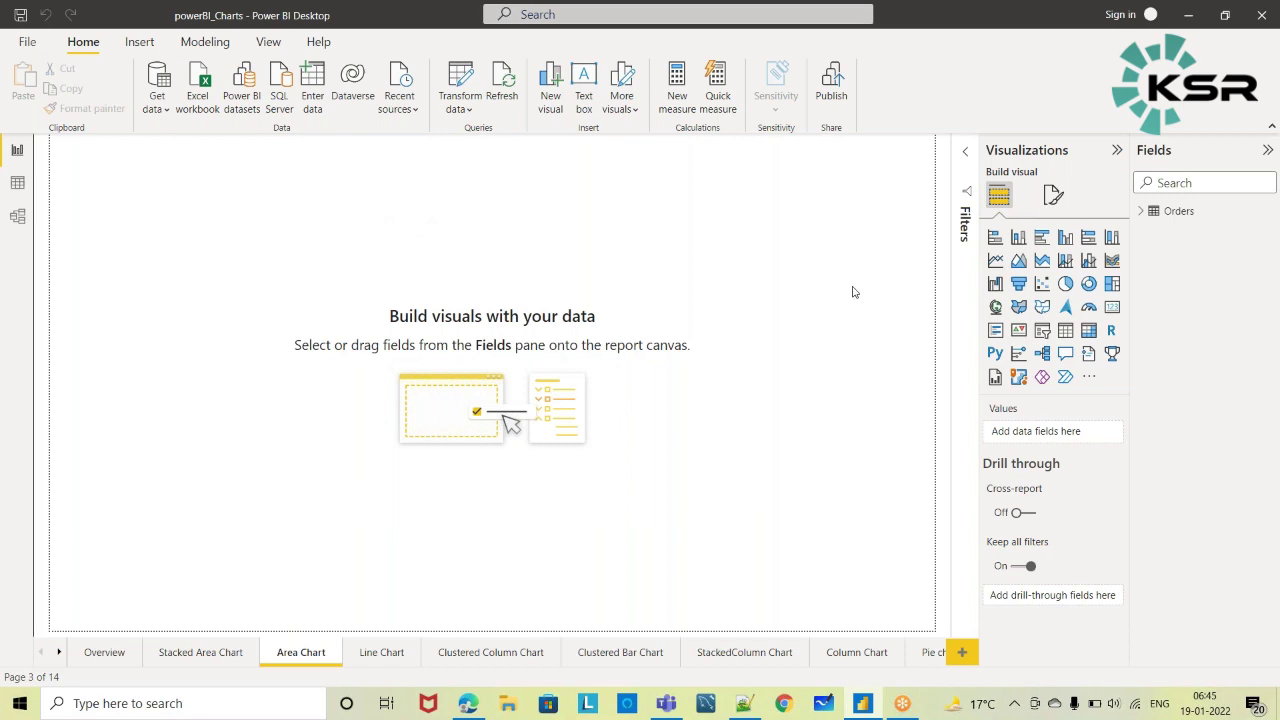
{"action": "left_click", "coordinate": [995, 261]}
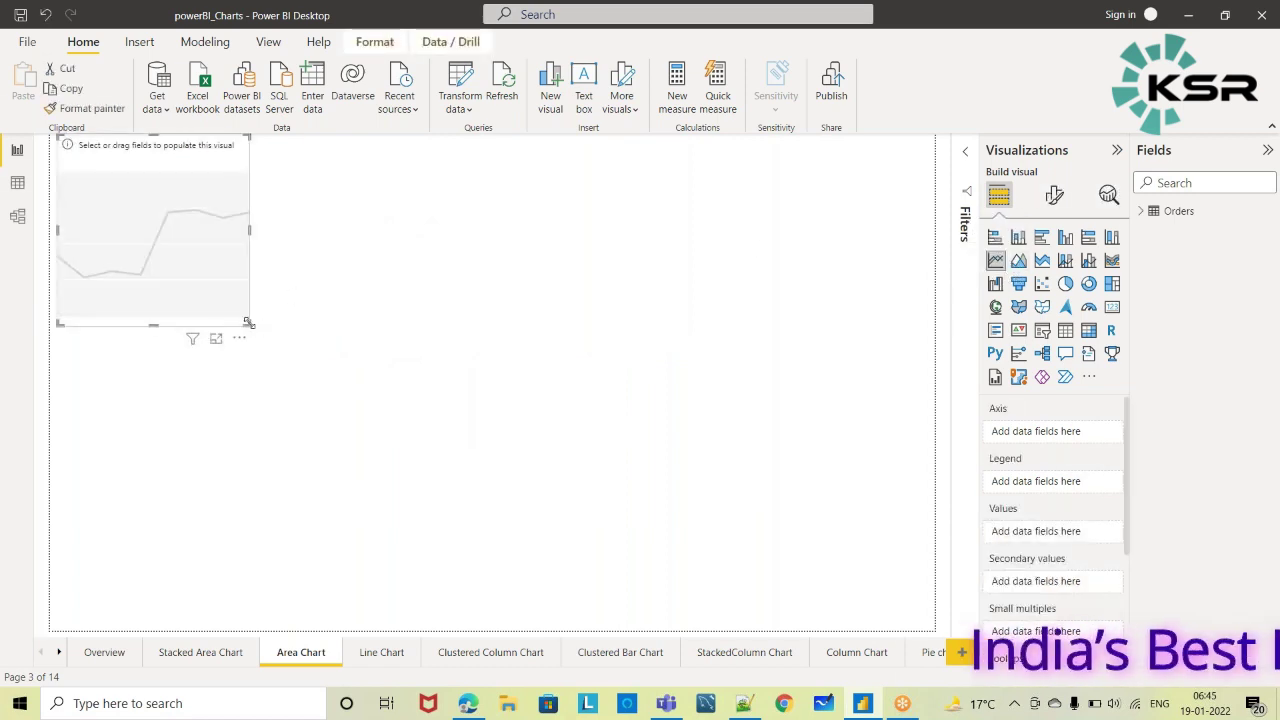
{"action": "left_click_drag", "start_coordinate": [249, 323], "coordinate": [855, 380]}
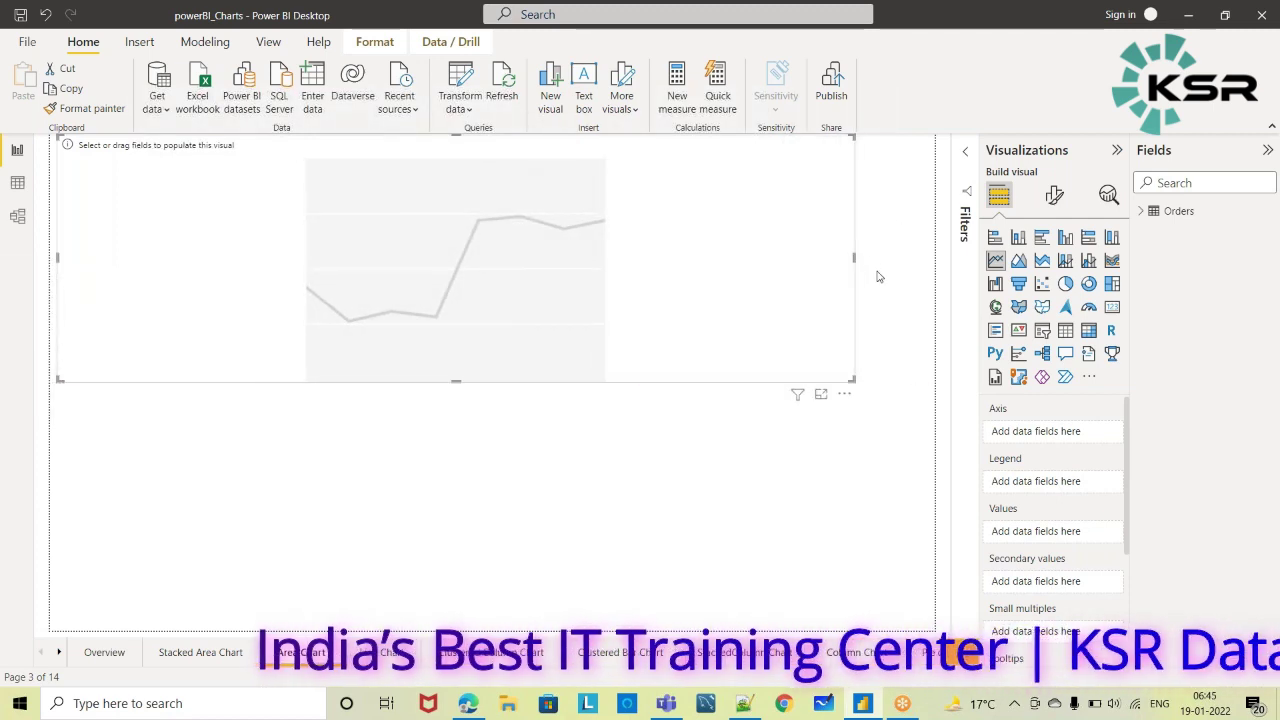
- Plot Sales against Order Date in the line chart and widen it to nearly the full page width
{"action": "left_click", "coordinate": [1143, 215]}
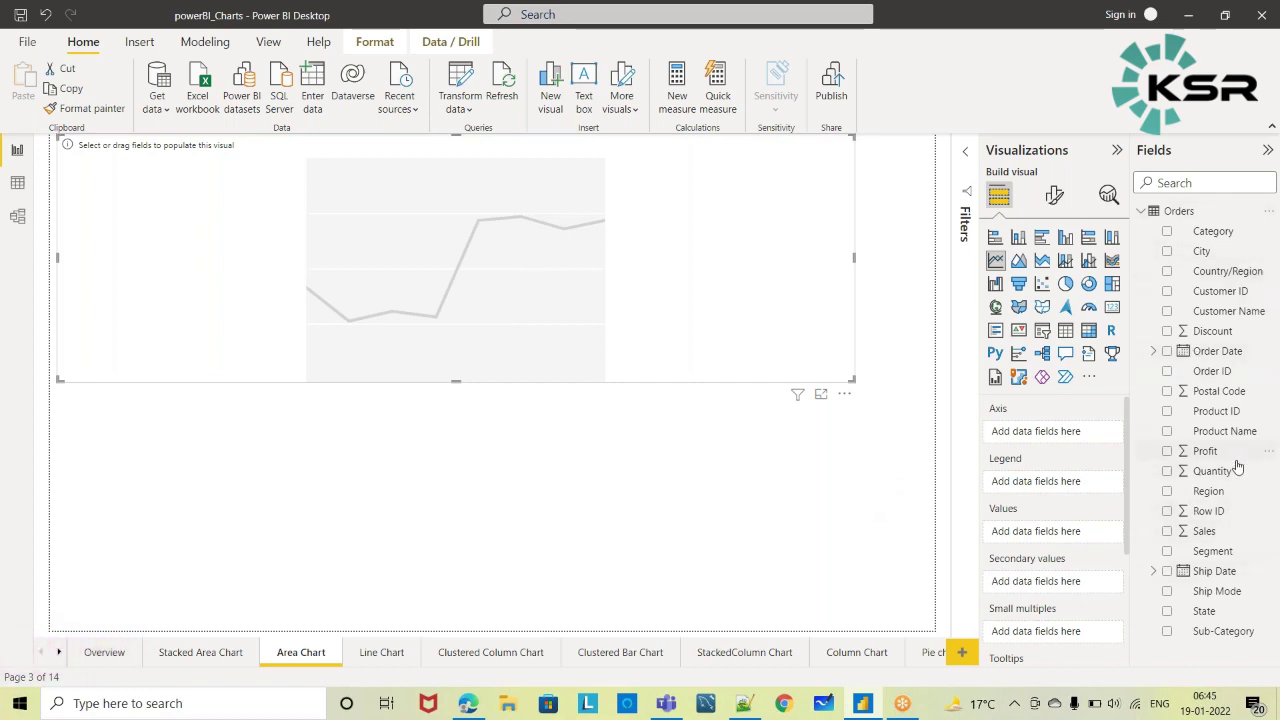
{"action": "left_click_drag", "start_coordinate": [1220, 360], "coordinate": [1040, 438]}
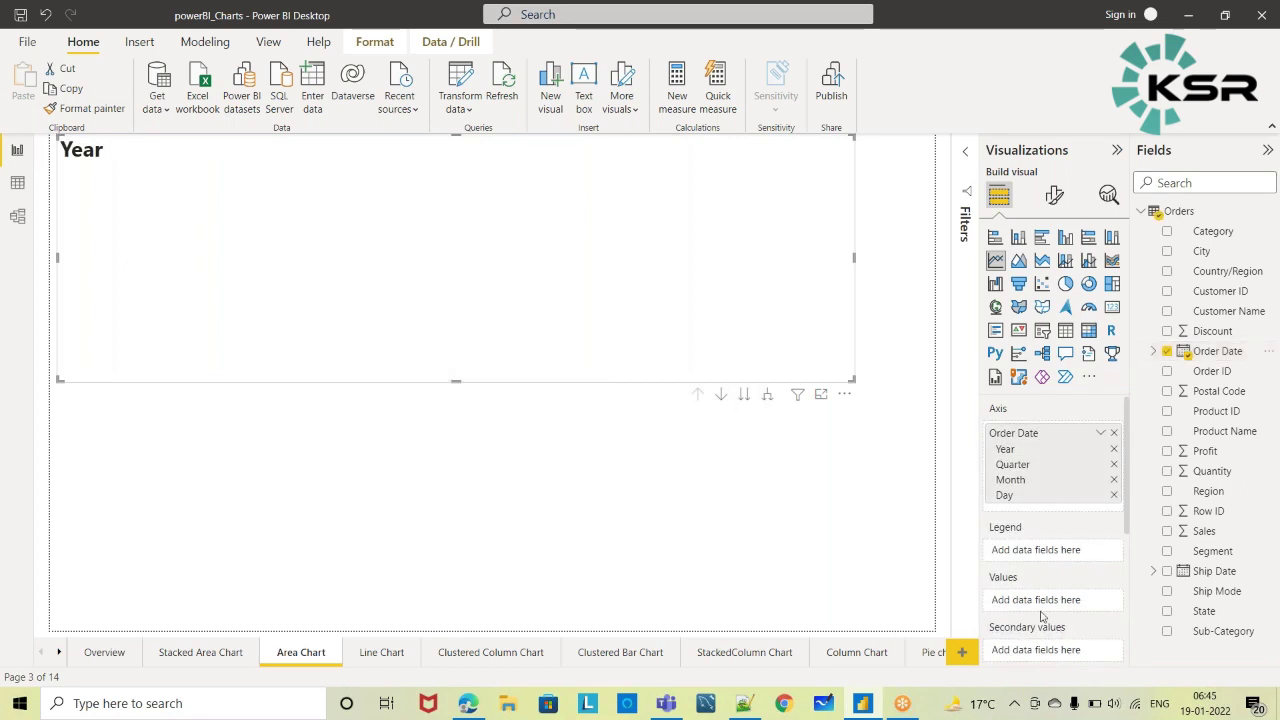
{"action": "left_click_drag", "start_coordinate": [1207, 531], "coordinate": [1040, 600]}
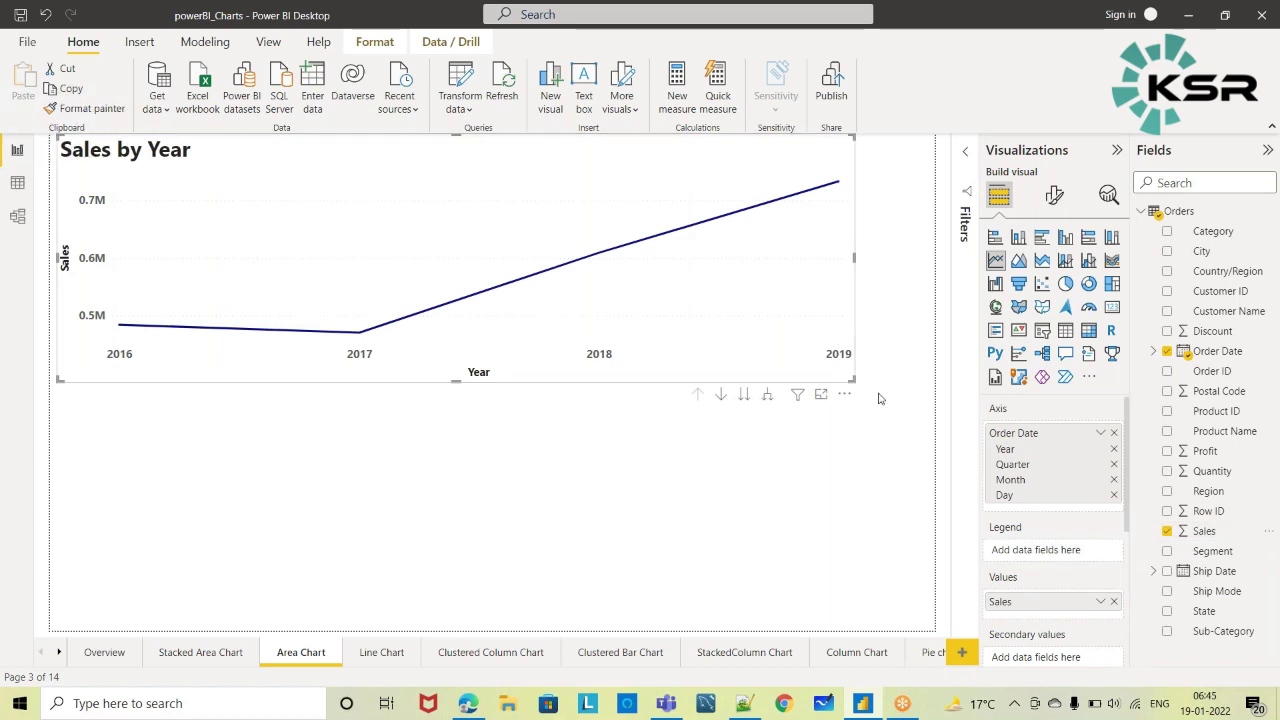
{"action": "left_click_drag", "start_coordinate": [856, 381], "coordinate": [916, 360]}
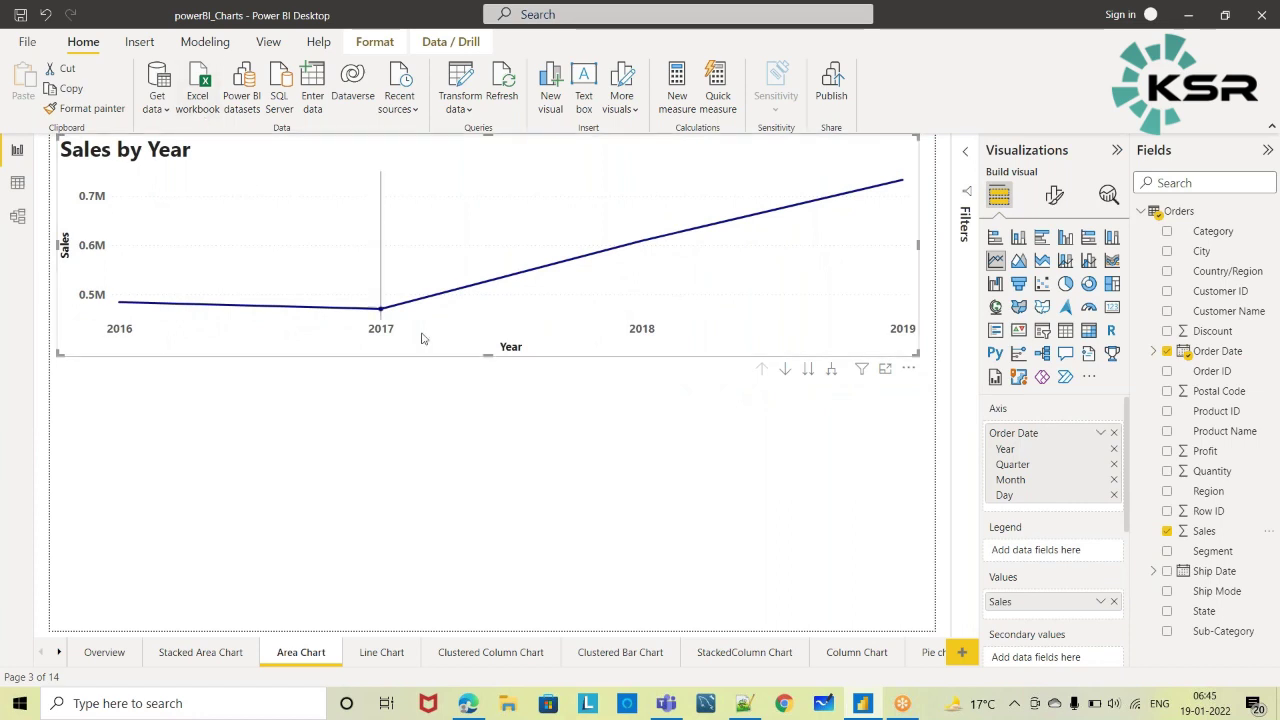
- Remove Day, Quarter and Year from the line chart's Order Date axis, keeping only Month
{"action": "left_click", "coordinate": [1114, 495]}
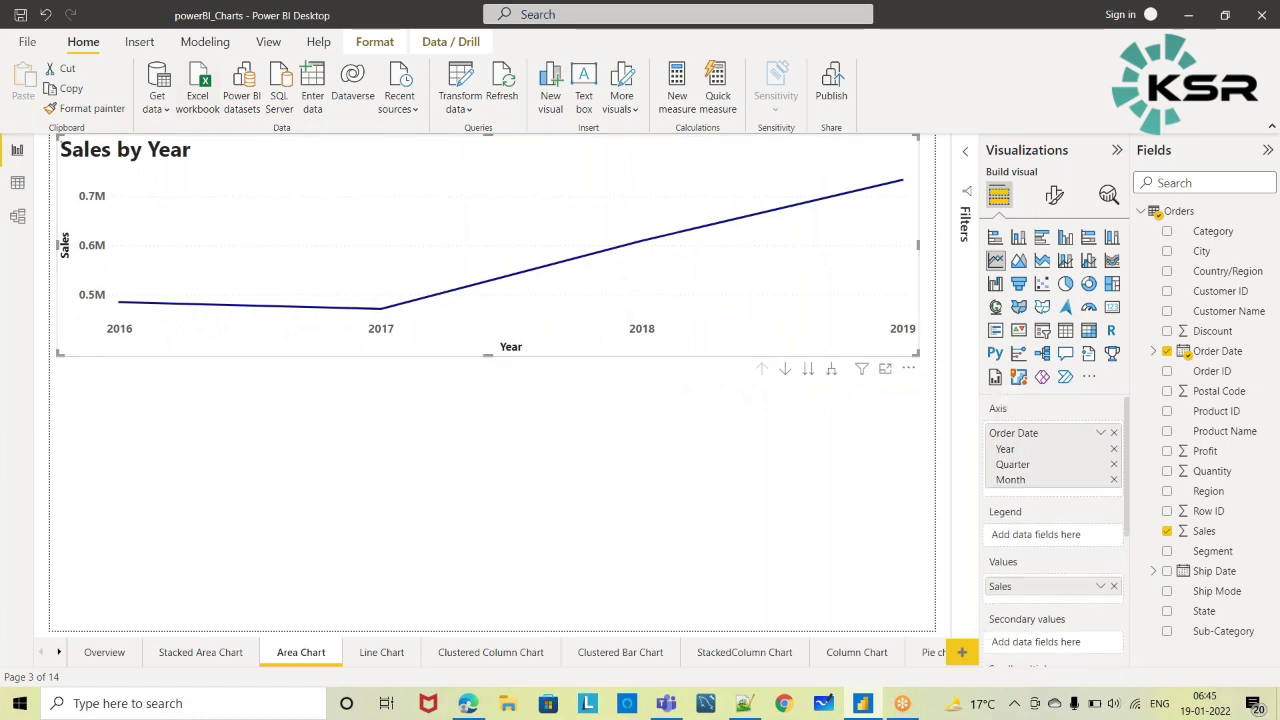
{"action": "left_click", "coordinate": [1114, 464]}
{"action": "left_click", "coordinate": [1114, 449]}
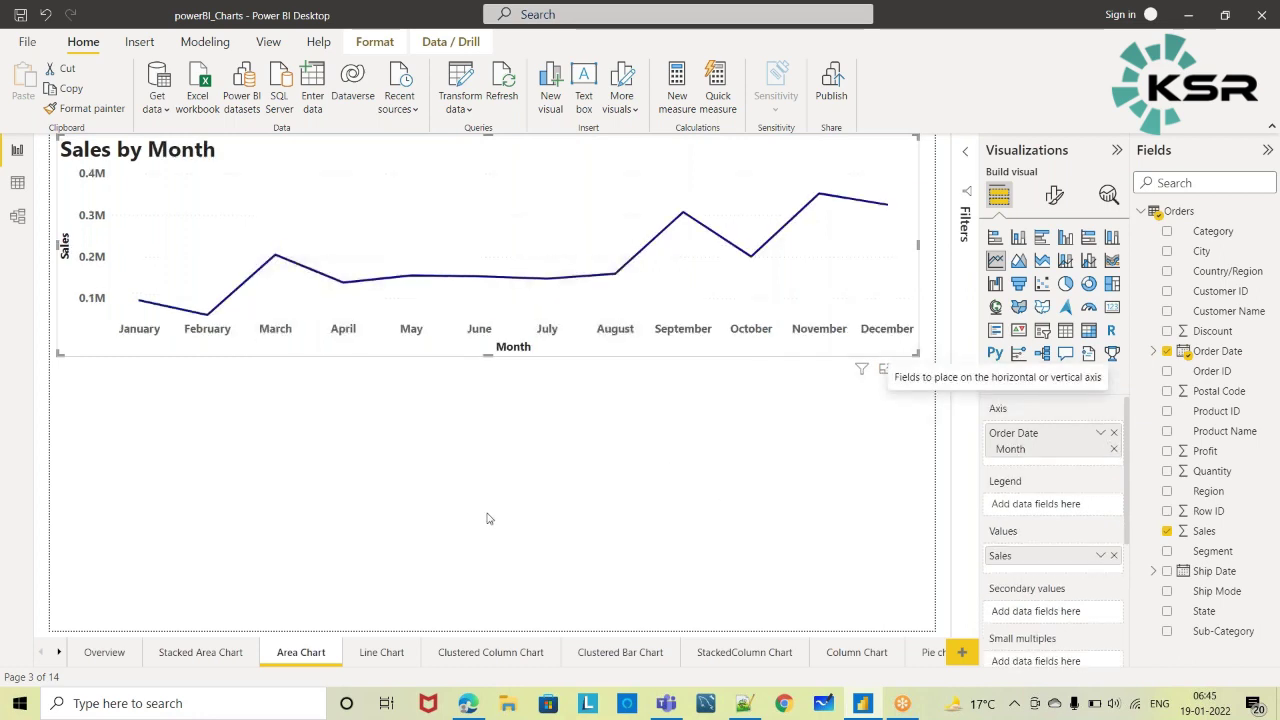
- Add an area chart below the line chart with Order Date on the axis and Sales as values
{"action": "left_click", "coordinate": [186, 575]}
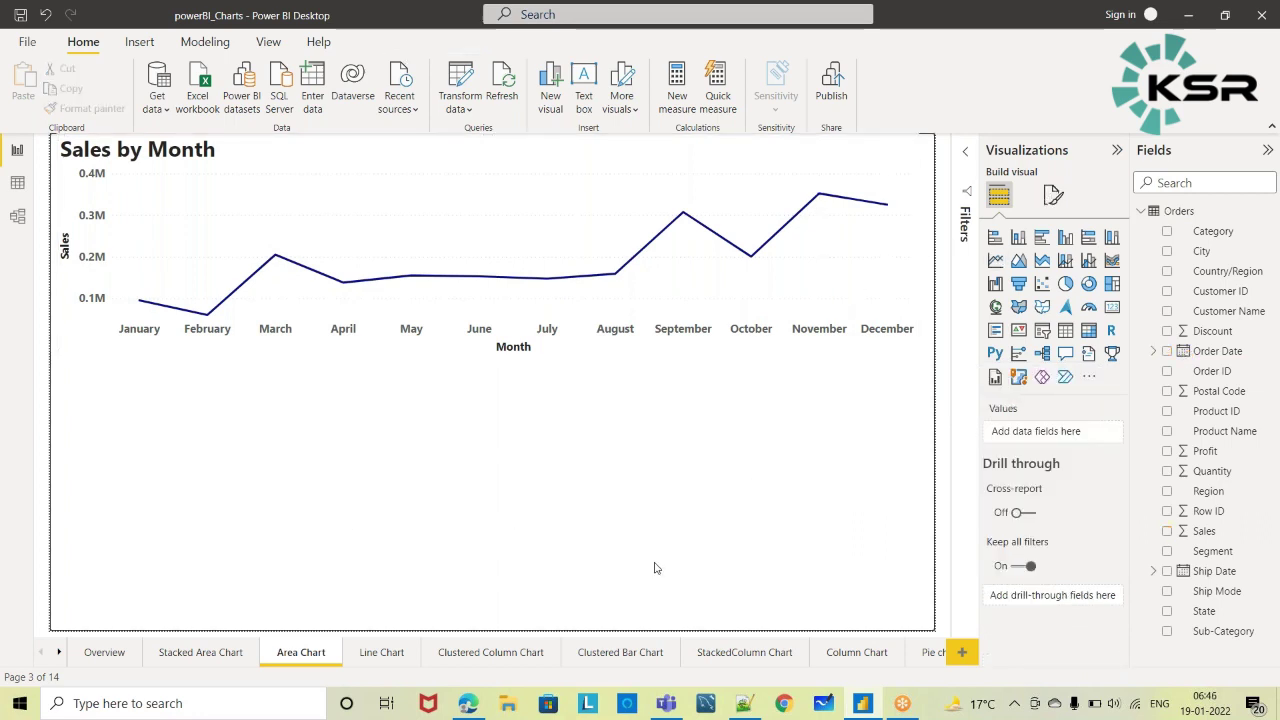
{"action": "left_click", "coordinate": [1019, 262]}
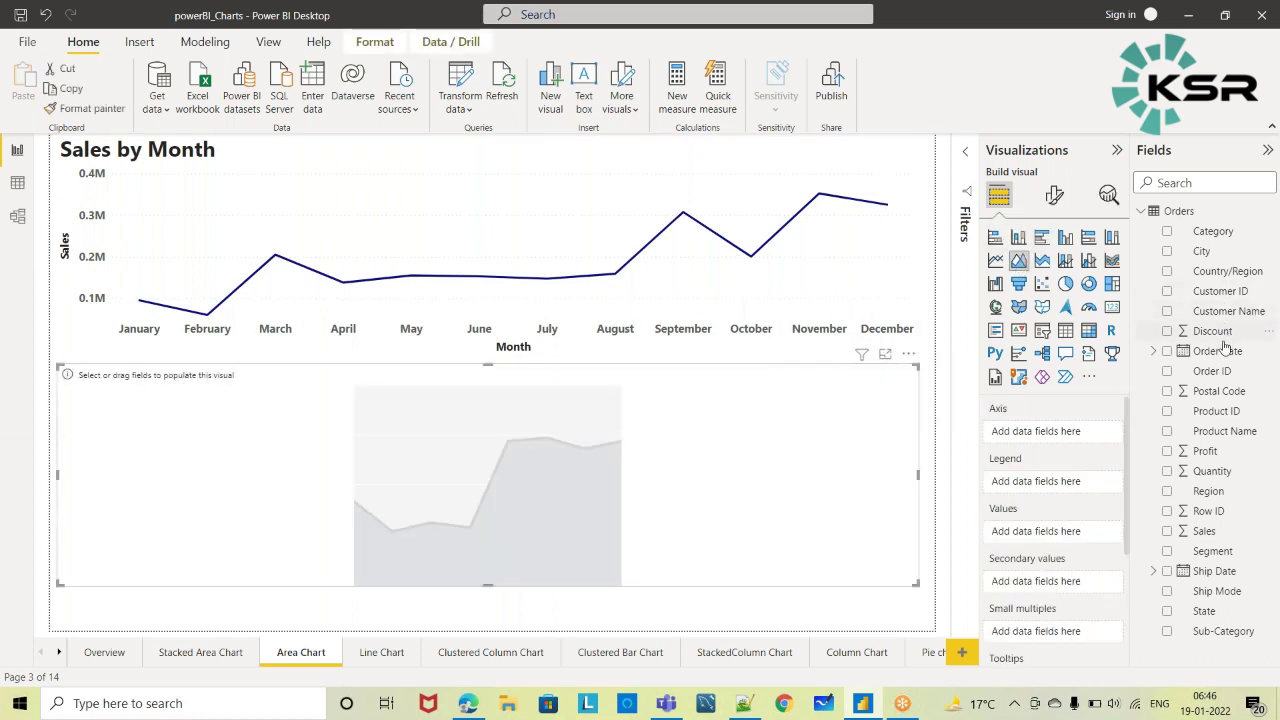
{"action": "left_click_drag", "start_coordinate": [1216, 351], "coordinate": [1050, 430]}
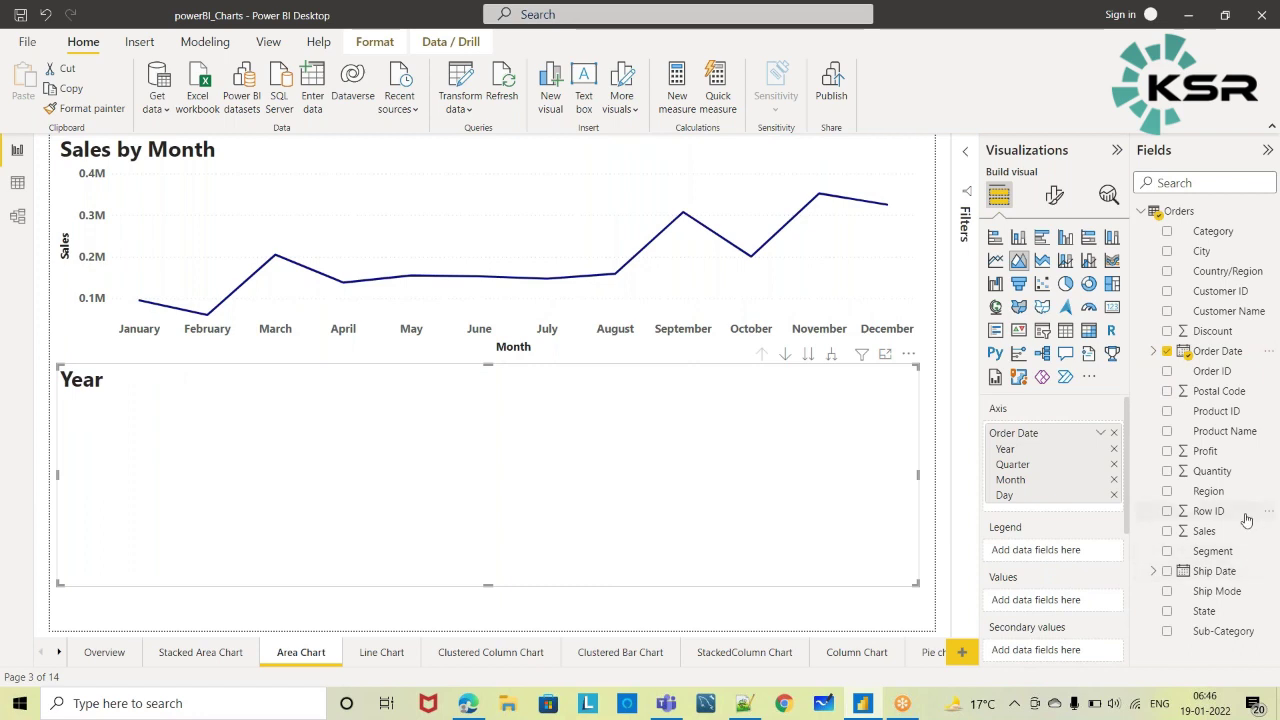
{"action": "left_click_drag", "start_coordinate": [1204, 537], "coordinate": [1040, 604]}
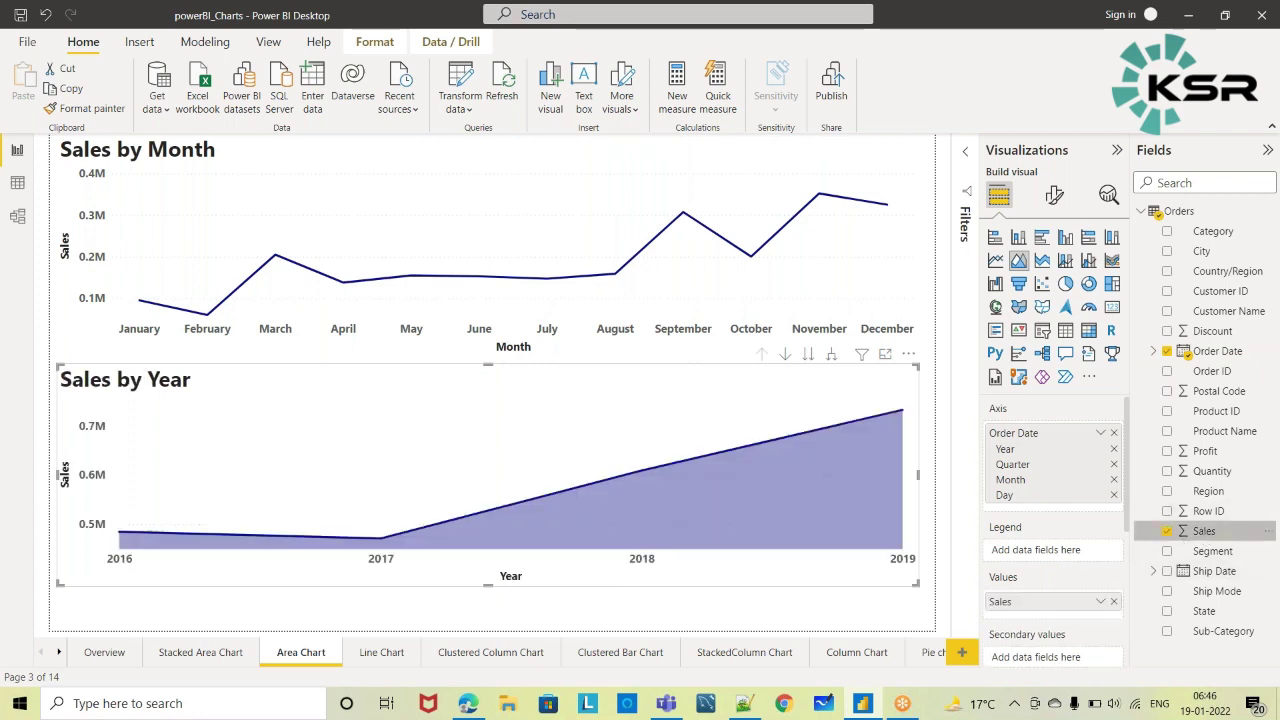
- Keep only Month in the area chart's Order Date axis and make the chart slightly taller
{"action": "left_click", "coordinate": [1113, 495]}
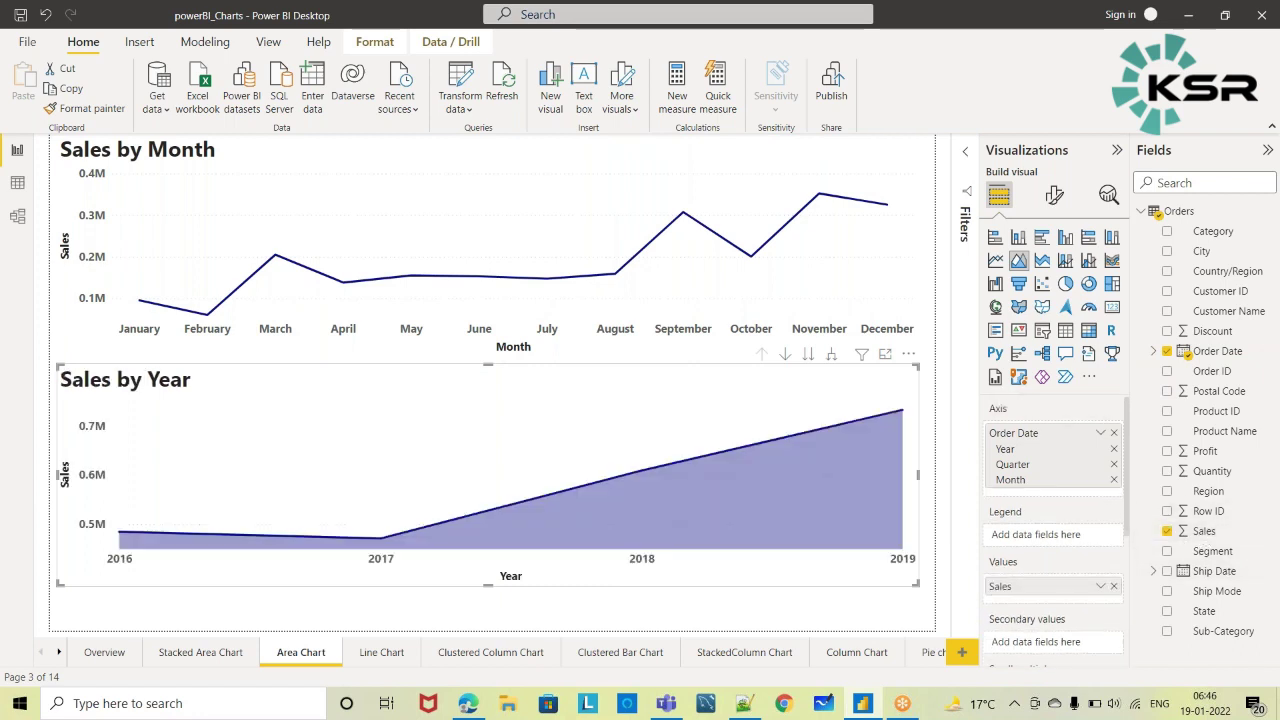
{"action": "left_click", "coordinate": [1113, 464]}
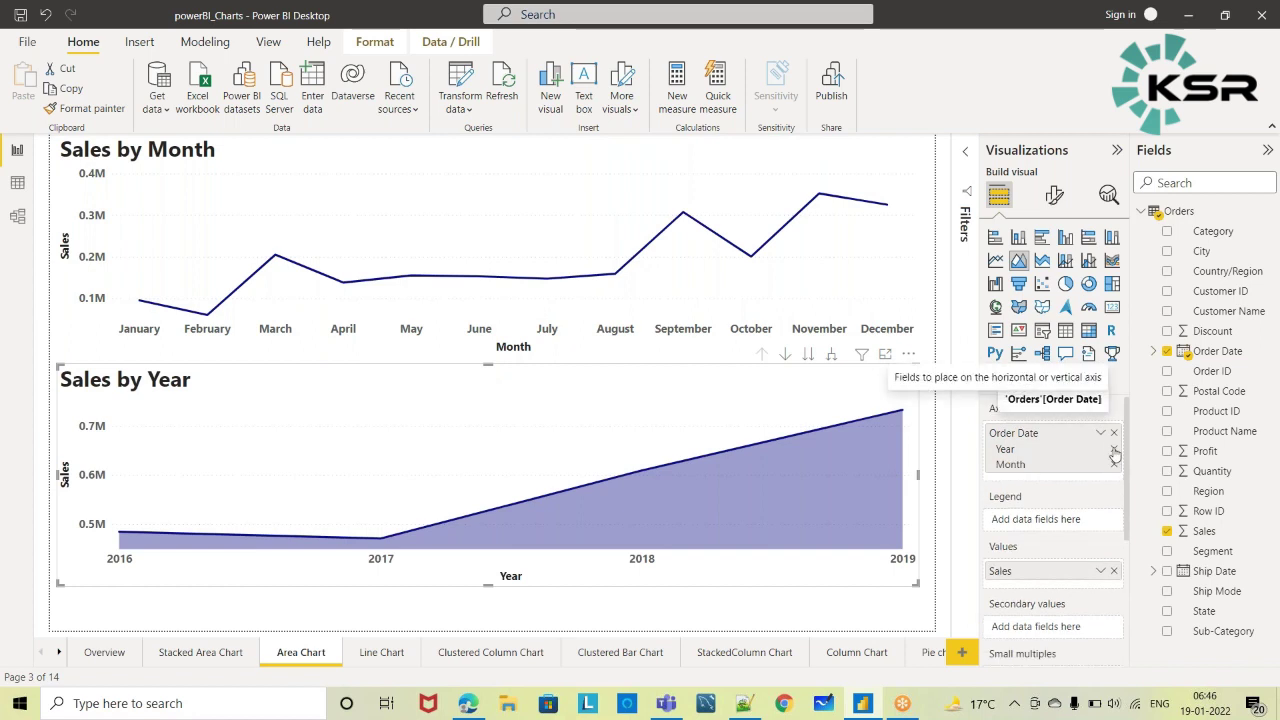
{"action": "left_click", "coordinate": [1113, 449]}
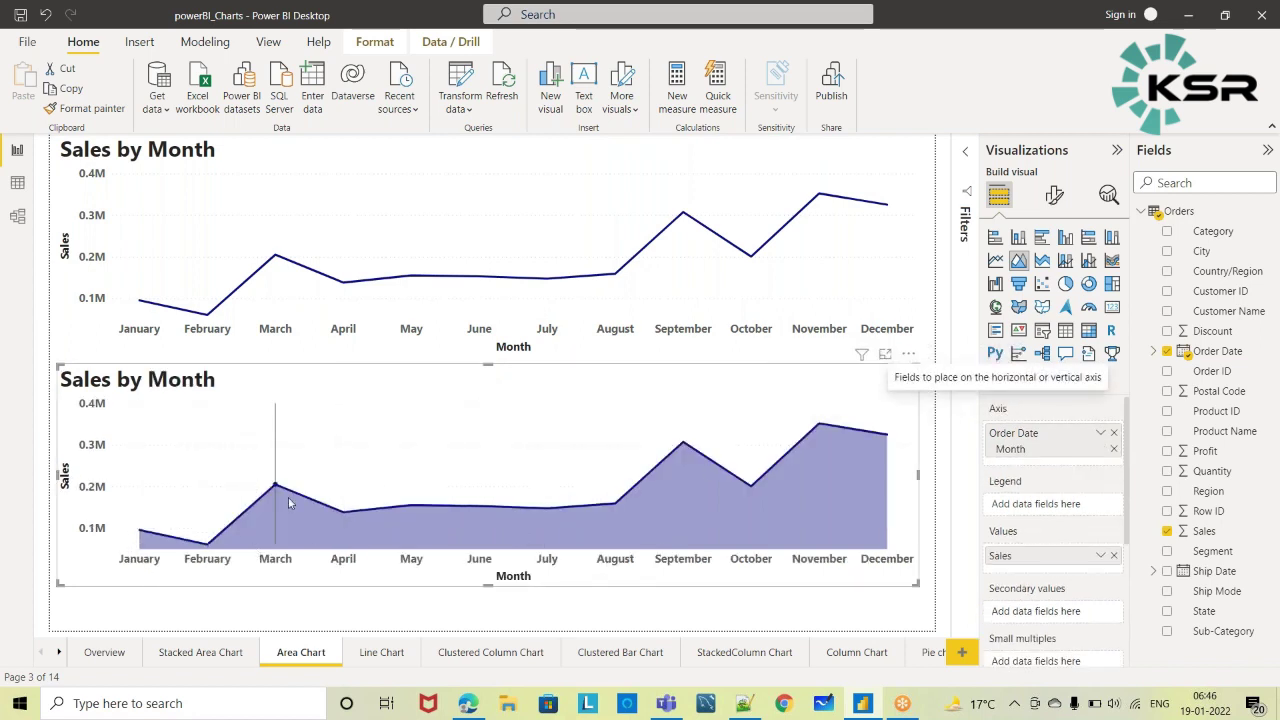
{"action": "mouse_move", "coordinate": [477, 455]}
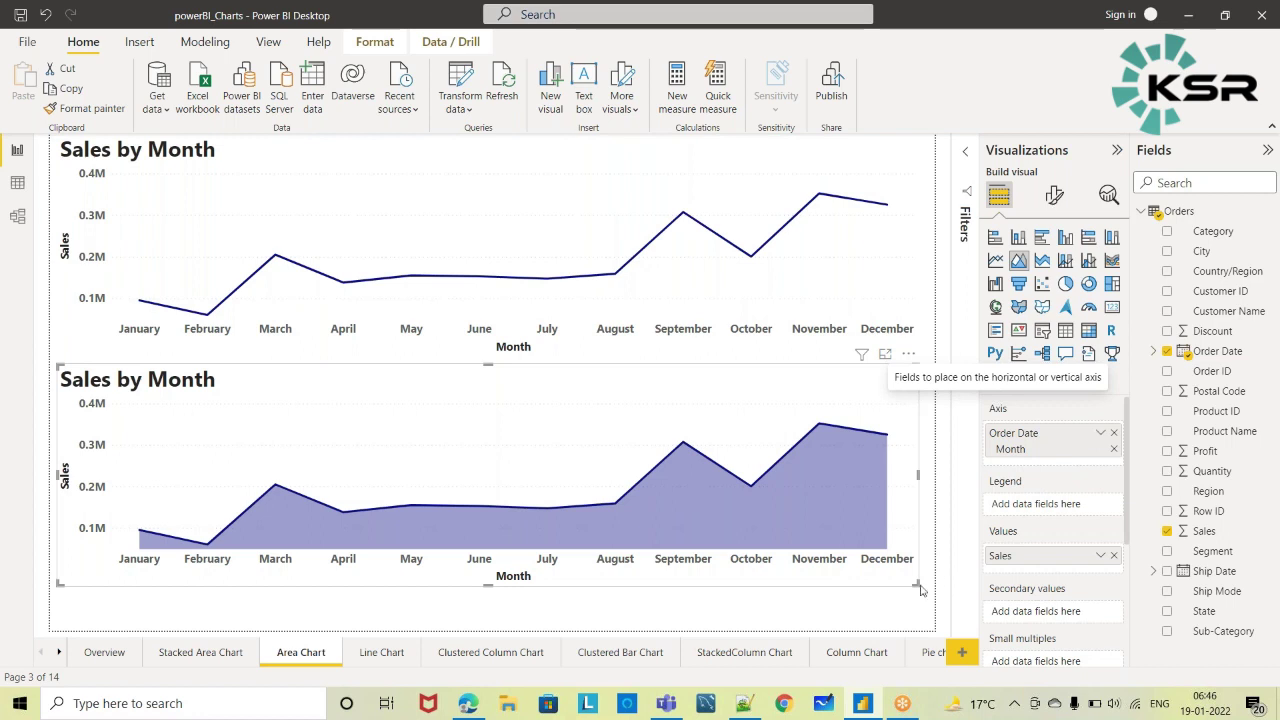
{"action": "left_click_drag", "start_coordinate": [916, 585], "coordinate": [919, 600]}
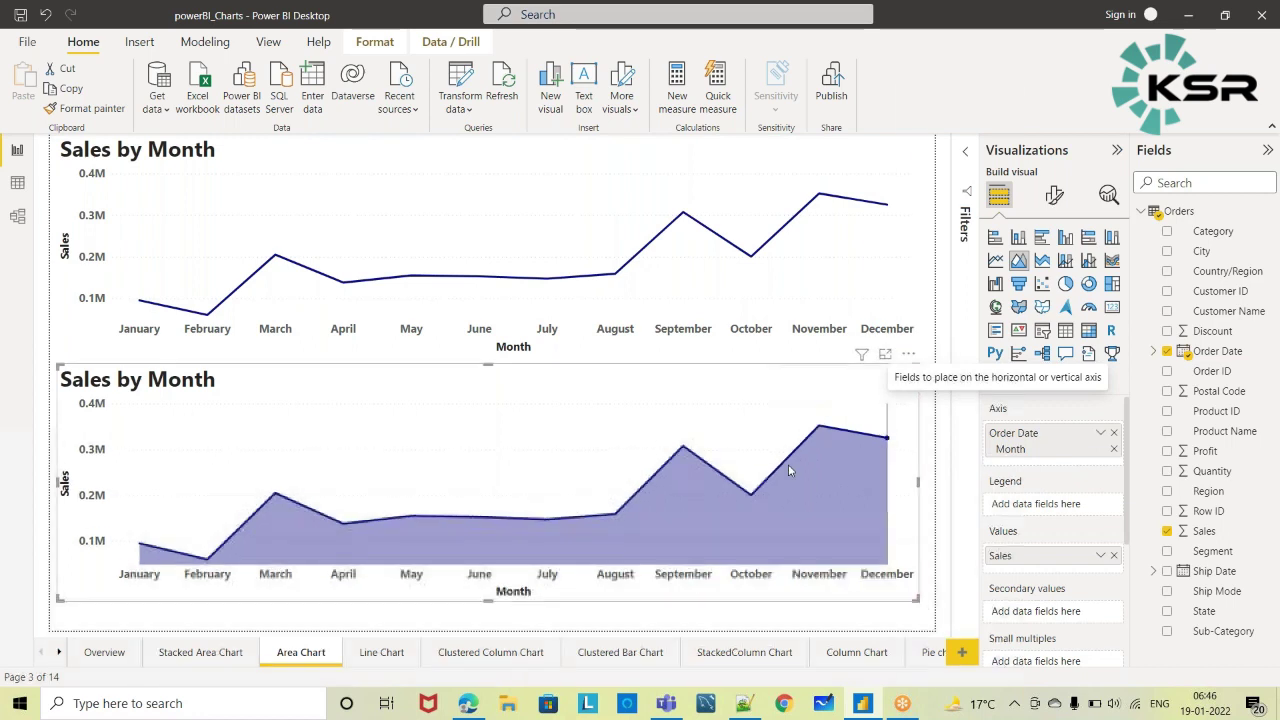
- Add Profit as the secondary value of both the area chart and the line chart
{"action": "mouse_move", "coordinate": [411, 440]}
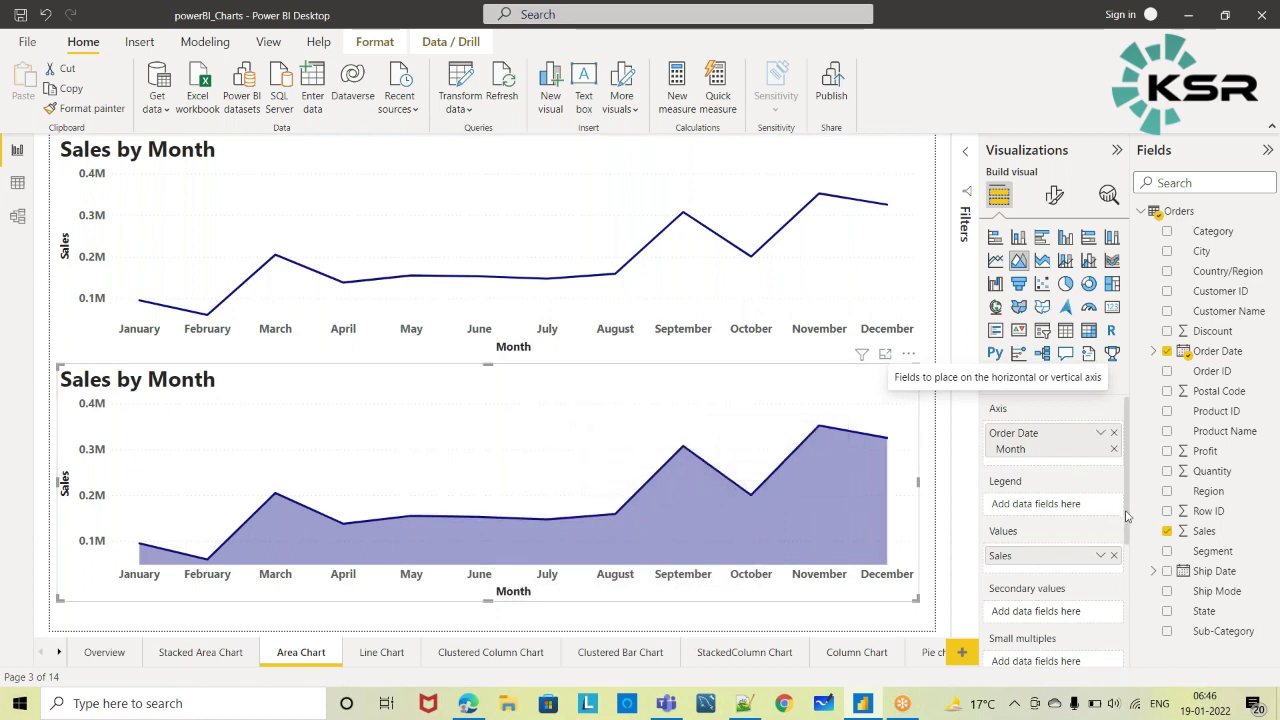
{"action": "scroll", "coordinate": [1126, 516], "scroll_direction": "down", "scroll_amount": 2}
{"action": "scroll", "coordinate": [1126, 516], "scroll_direction": "up", "scroll_amount": 2}
{"action": "left_click_drag", "start_coordinate": [1128, 505], "coordinate": [1128, 538]}
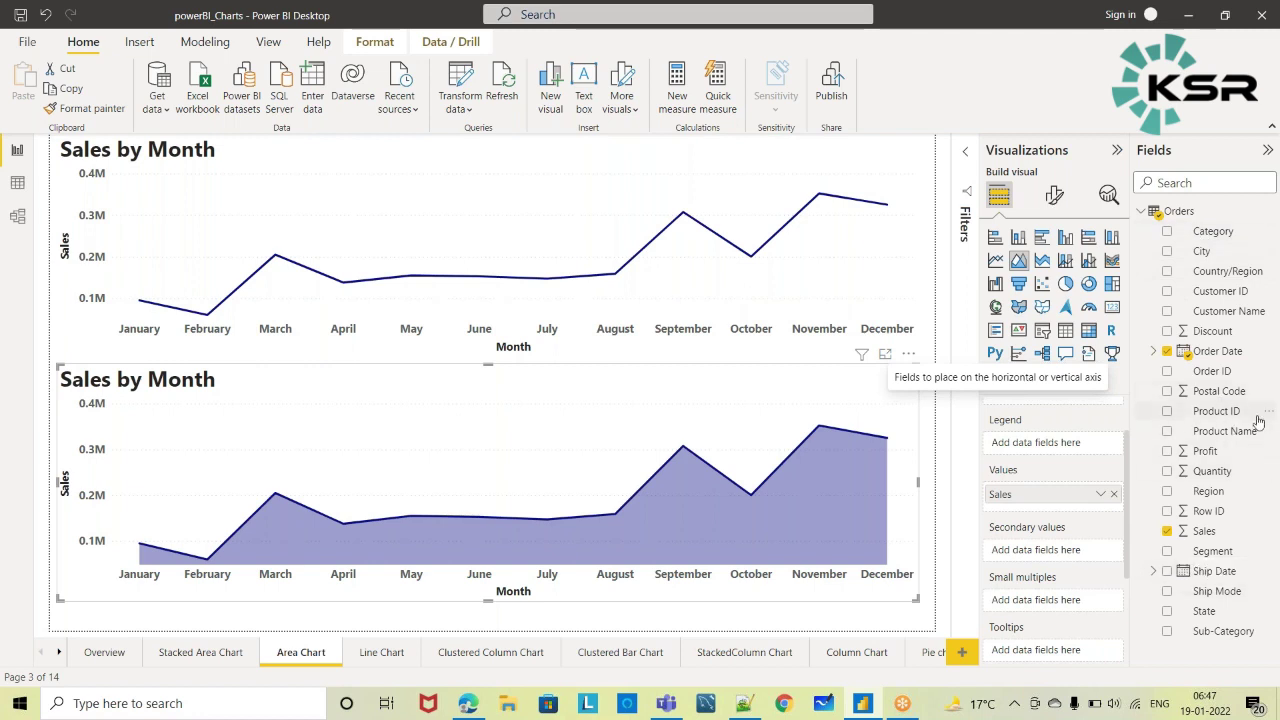
{"action": "left_click_drag", "start_coordinate": [1218, 455], "coordinate": [1058, 552]}
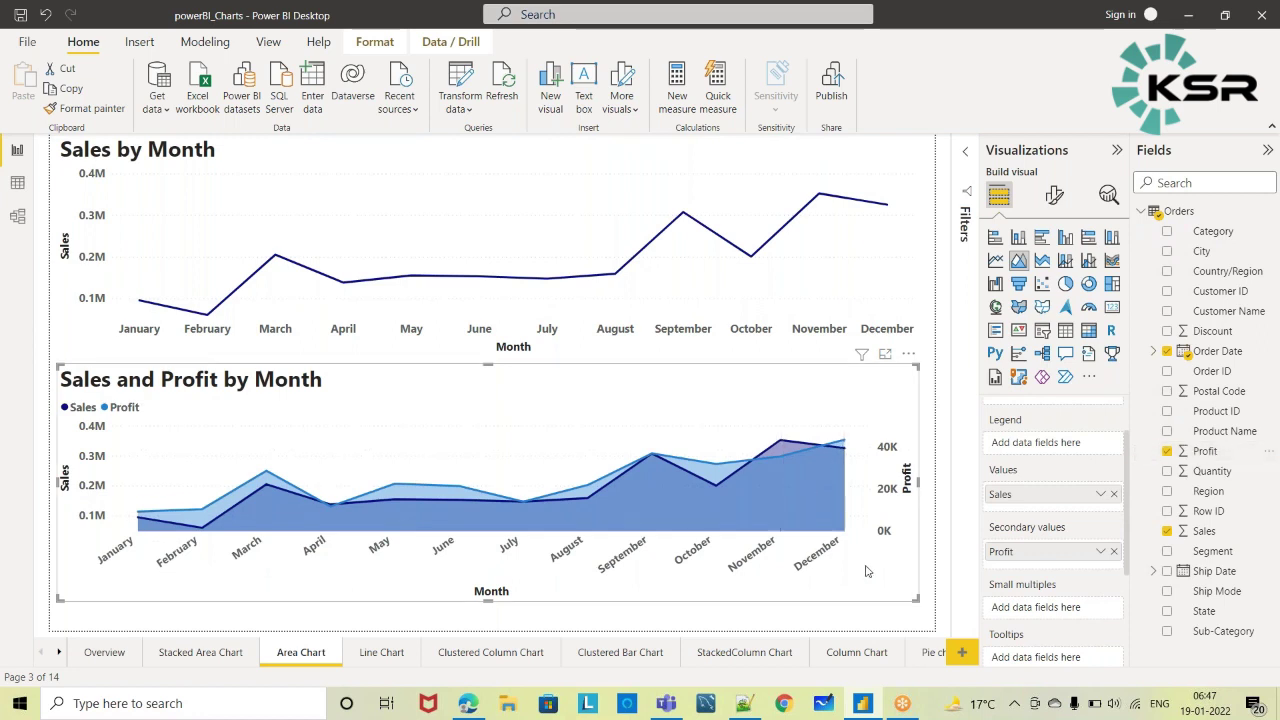
{"action": "left_click", "coordinate": [882, 162]}
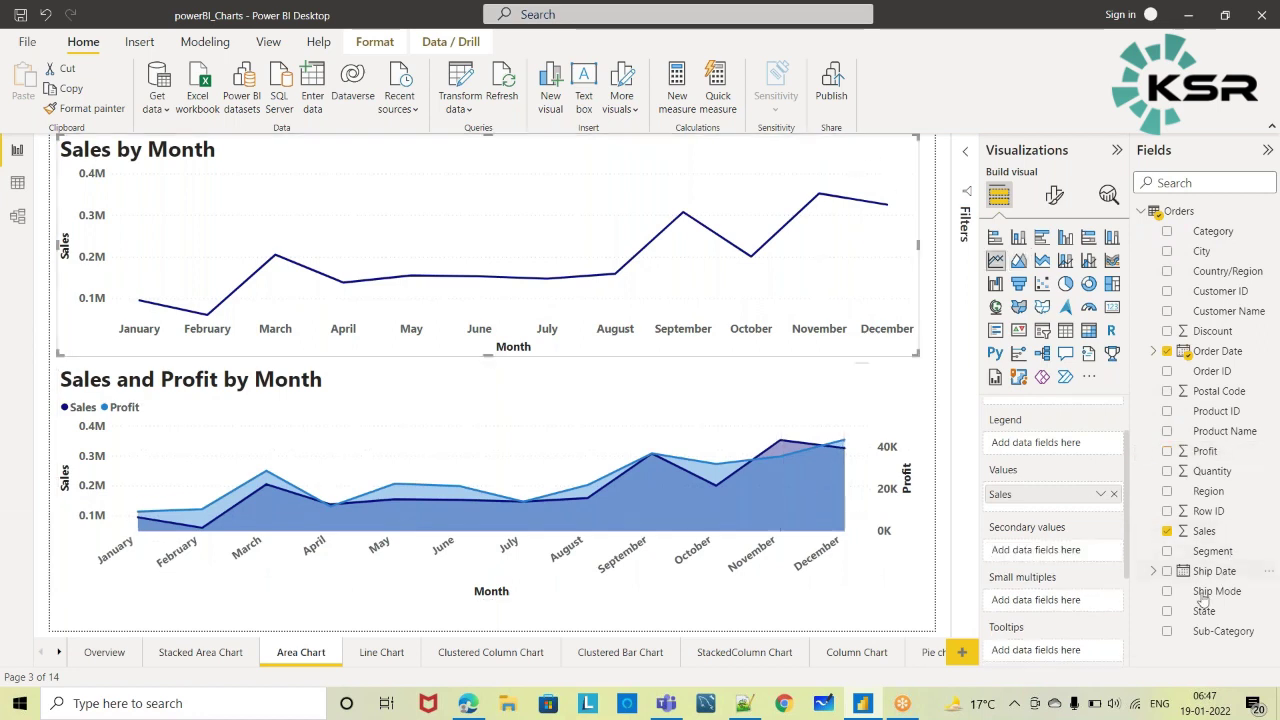
{"action": "left_click_drag", "start_coordinate": [1205, 451], "coordinate": [1036, 549]}
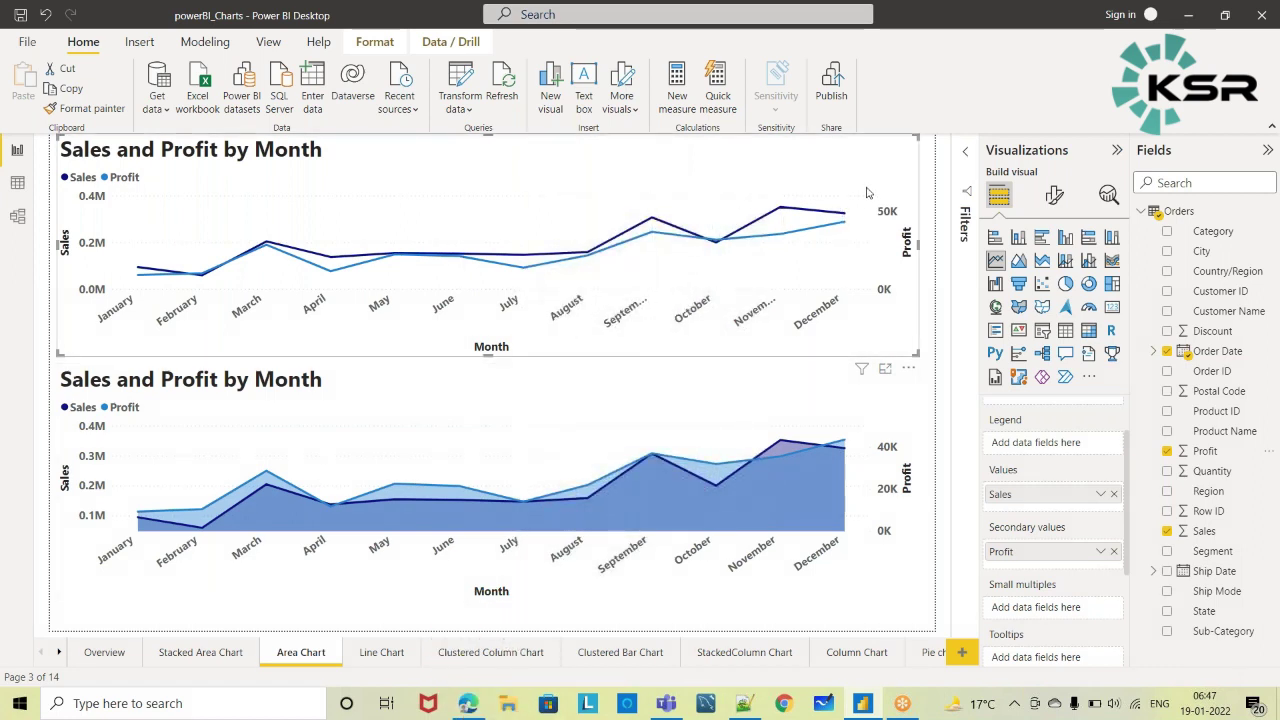
- Extend the area chart slightly towards the page's lower edge and select the line chart above it
{"action": "left_click", "coordinate": [872, 593]}
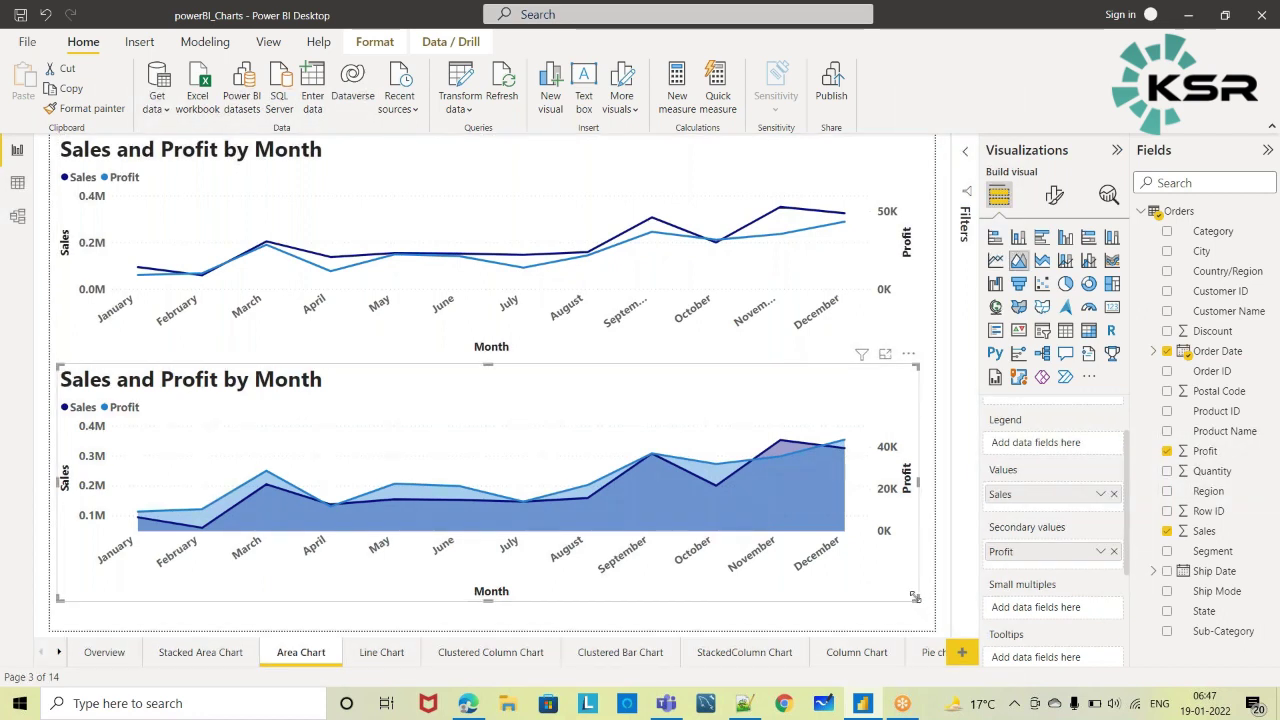
{"action": "left_click_drag", "start_coordinate": [915, 598], "coordinate": [921, 610]}
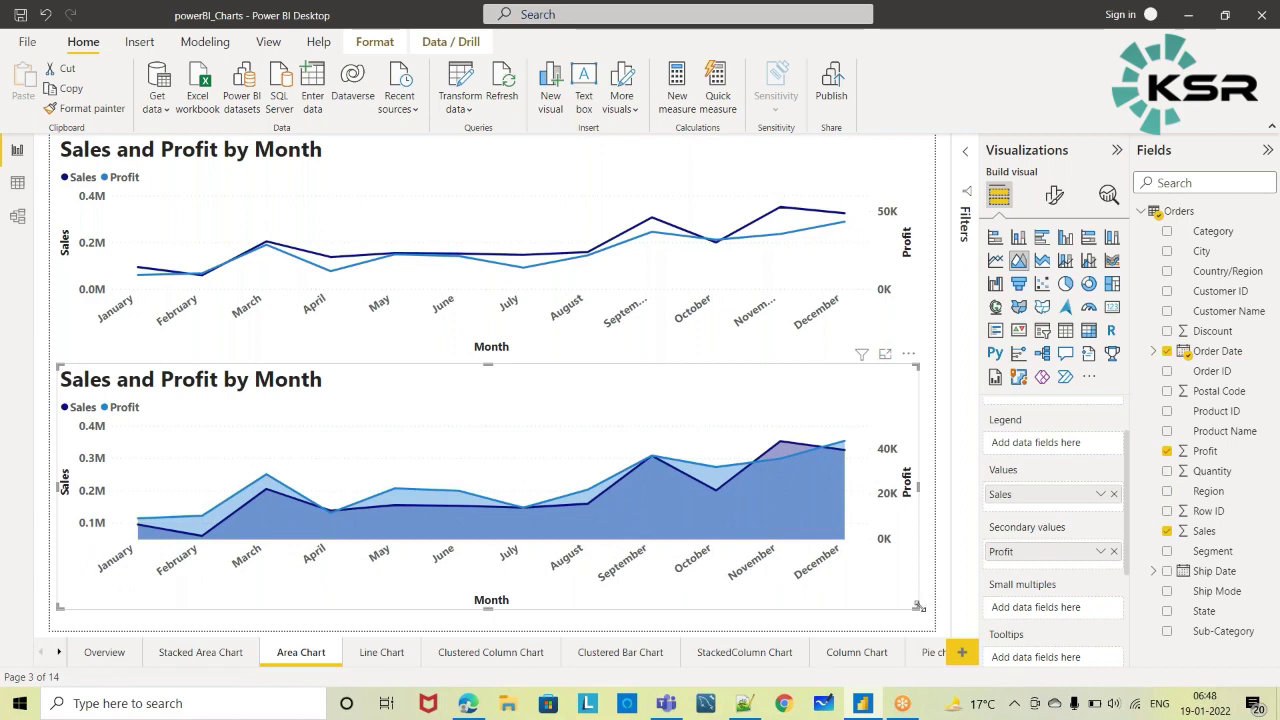
{"action": "left_click_drag", "start_coordinate": [925, 615], "coordinate": [925, 616]}
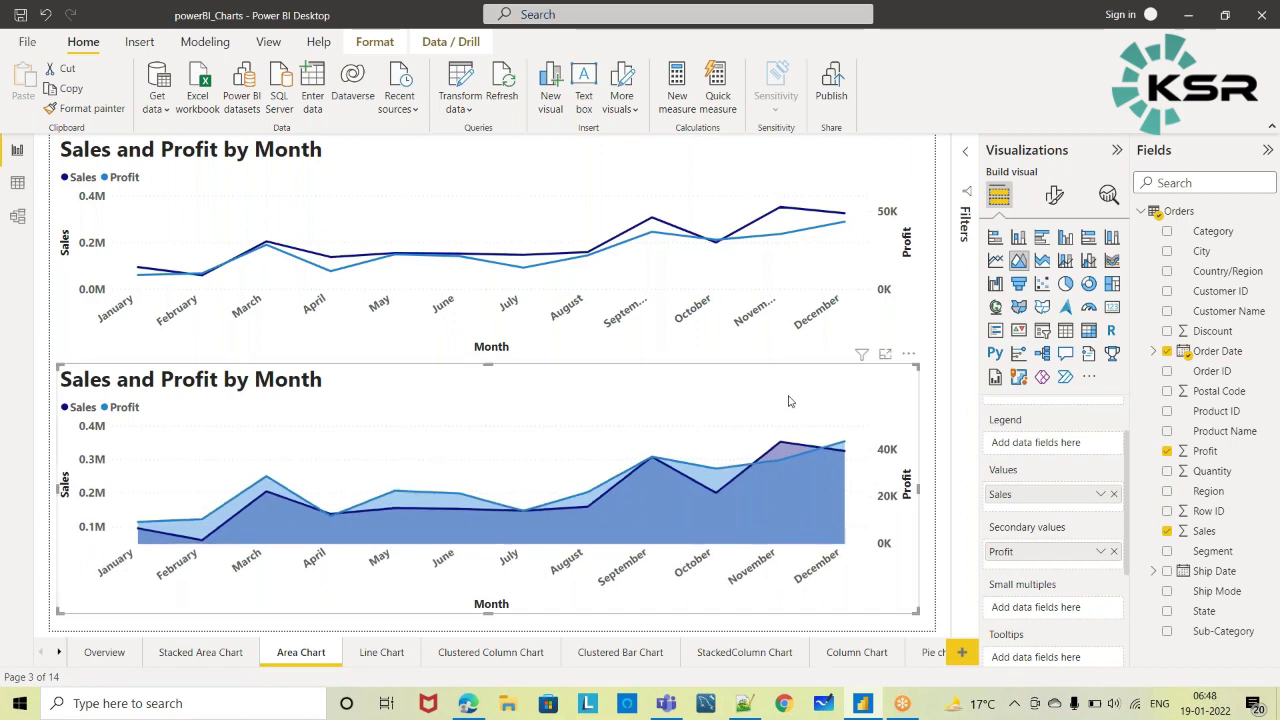
{"action": "left_click", "coordinate": [740, 197]}
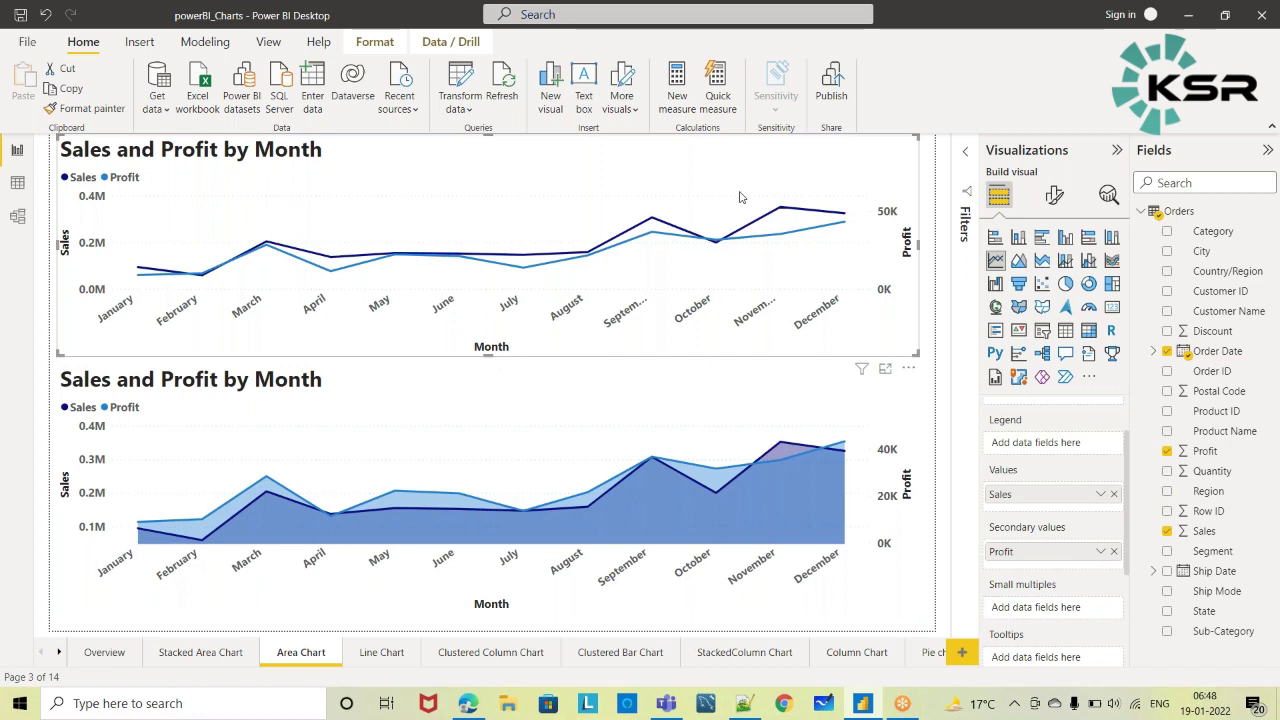
- Delete the line chart and enlarge the remaining area chart to fill most of the page
{"action": "key", "text": "Delete"}
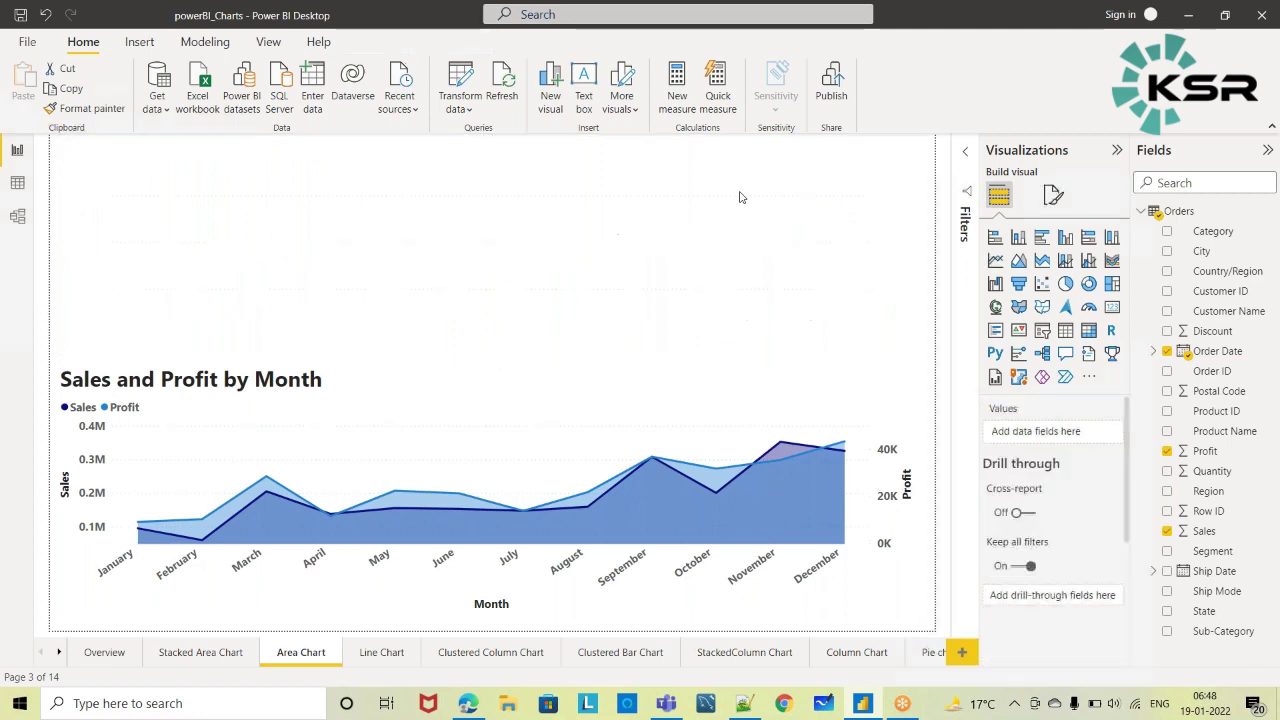
{"action": "left_click", "coordinate": [267, 437]}
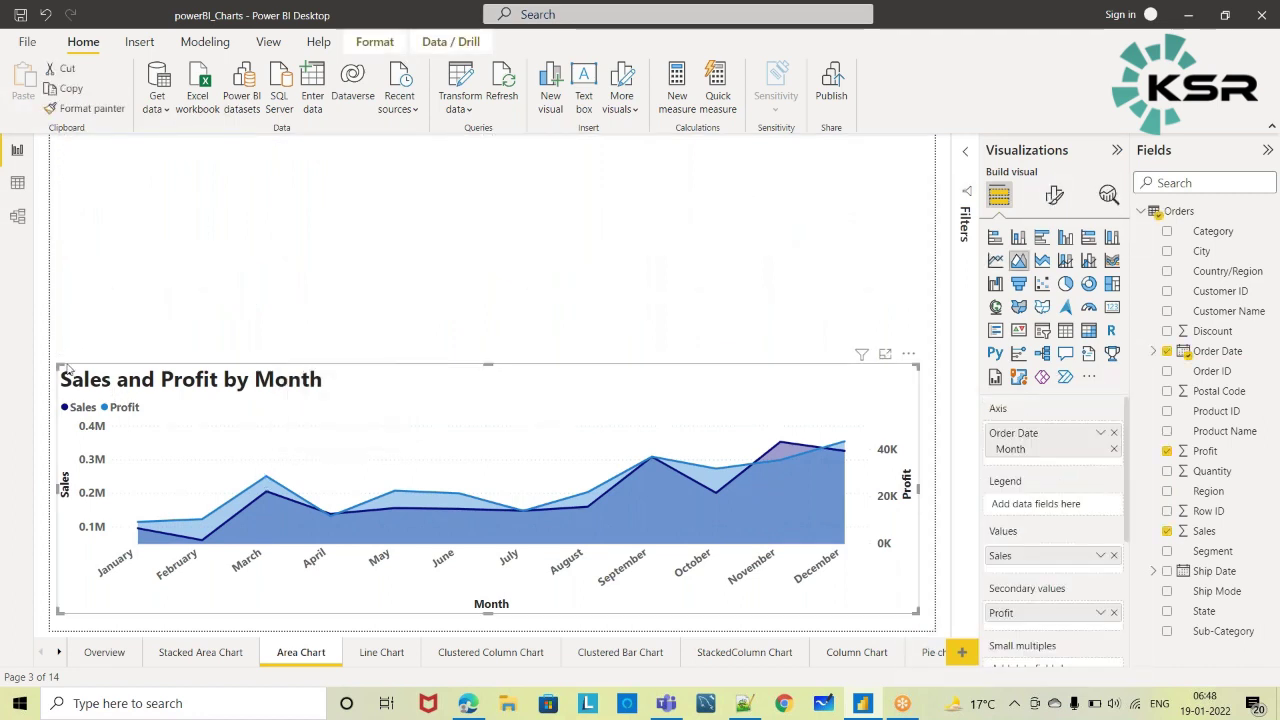
{"action": "left_click_drag", "start_coordinate": [109, 199], "coordinate": [90, 165]}
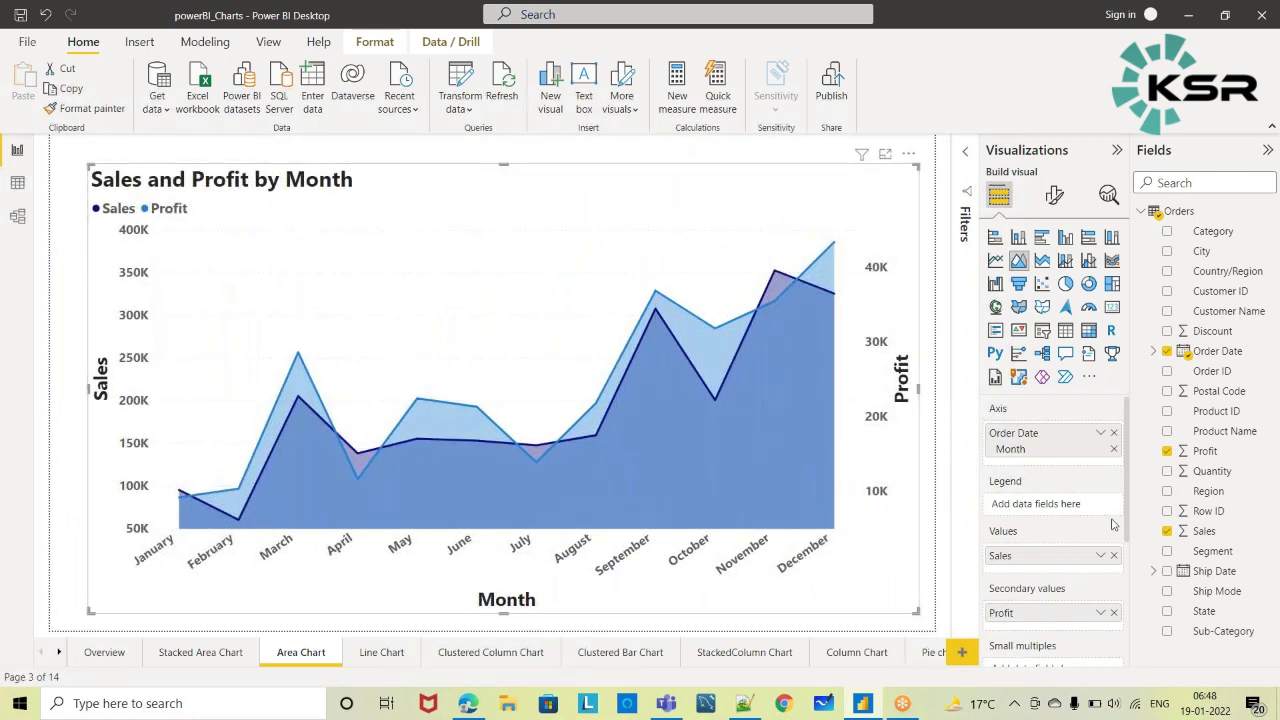
- Replace the area chart's Profit secondary value with Region as the legend and extend the chart to the page's upper edge
{"action": "scroll", "coordinate": [1127, 512], "scroll_direction": "down", "scroll_amount": 1}
{"action": "scroll", "coordinate": [1127, 512], "scroll_direction": "up", "scroll_amount": 1}
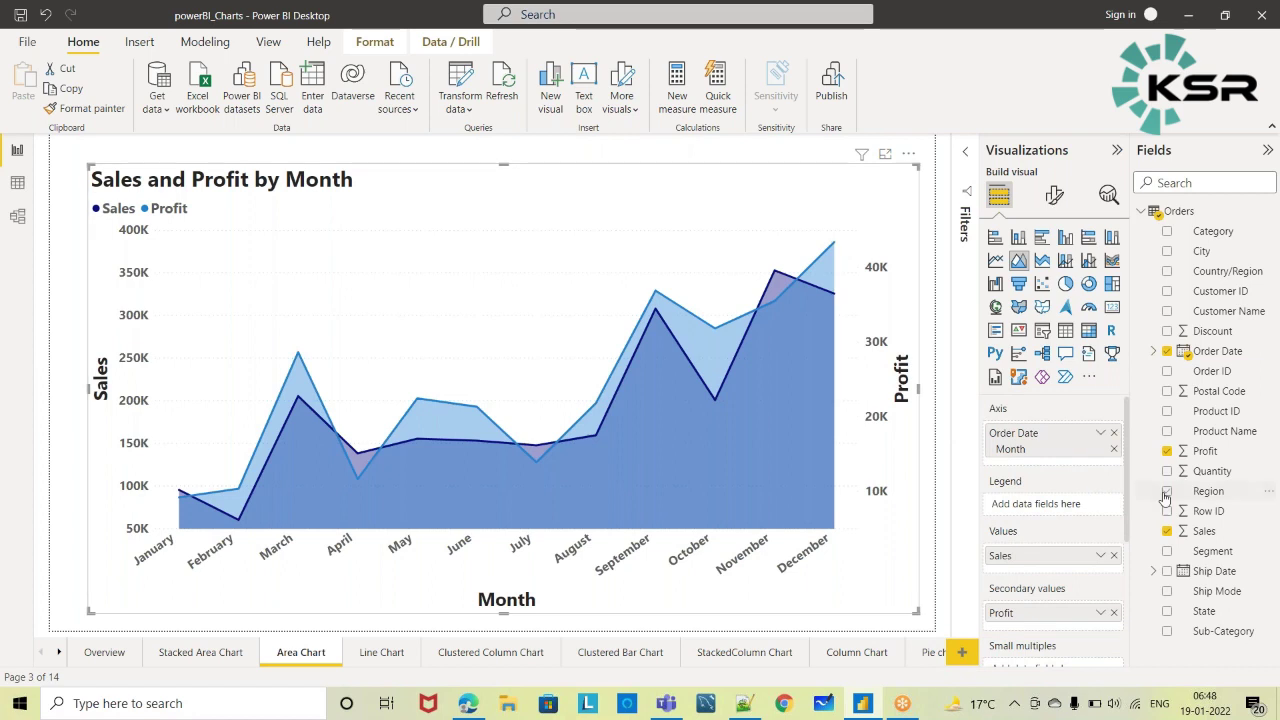
{"action": "scroll", "coordinate": [1130, 530], "scroll_direction": "down", "scroll_amount": 2}
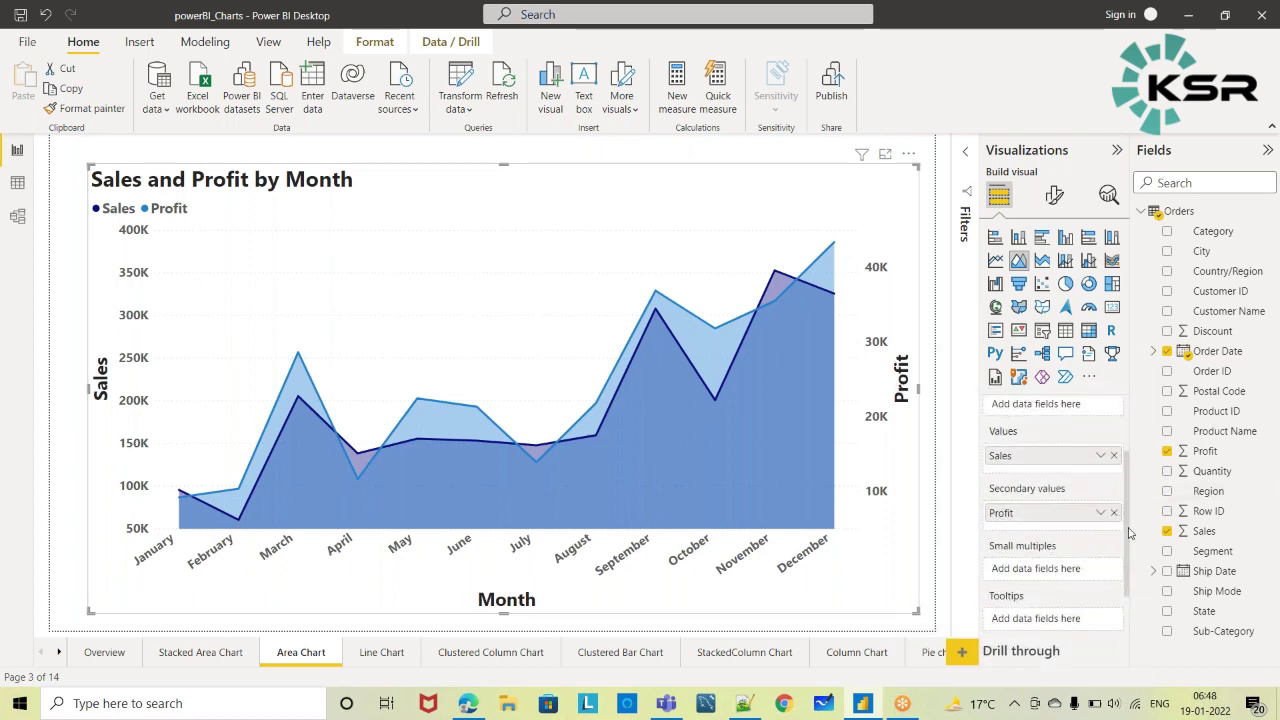
{"action": "scroll", "coordinate": [1130, 533], "scroll_direction": "up", "scroll_amount": 2}
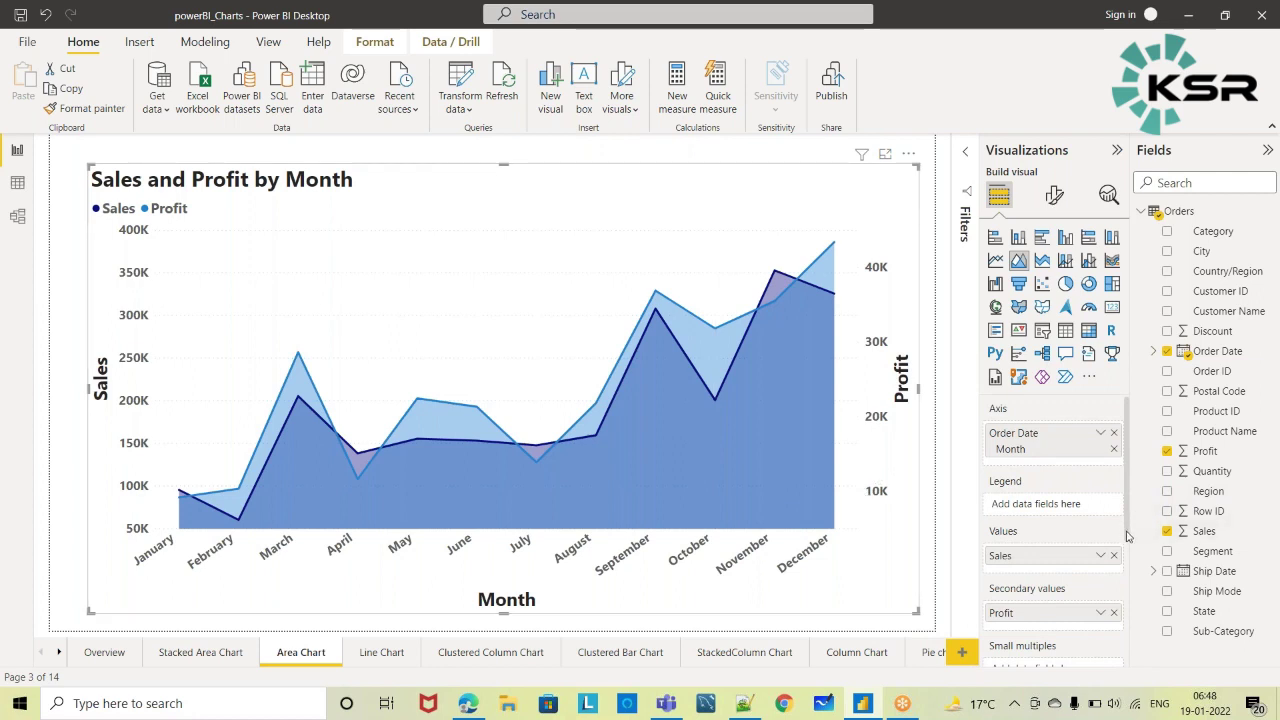
{"action": "scroll", "coordinate": [1127, 537], "scroll_direction": "down", "scroll_amount": 1}
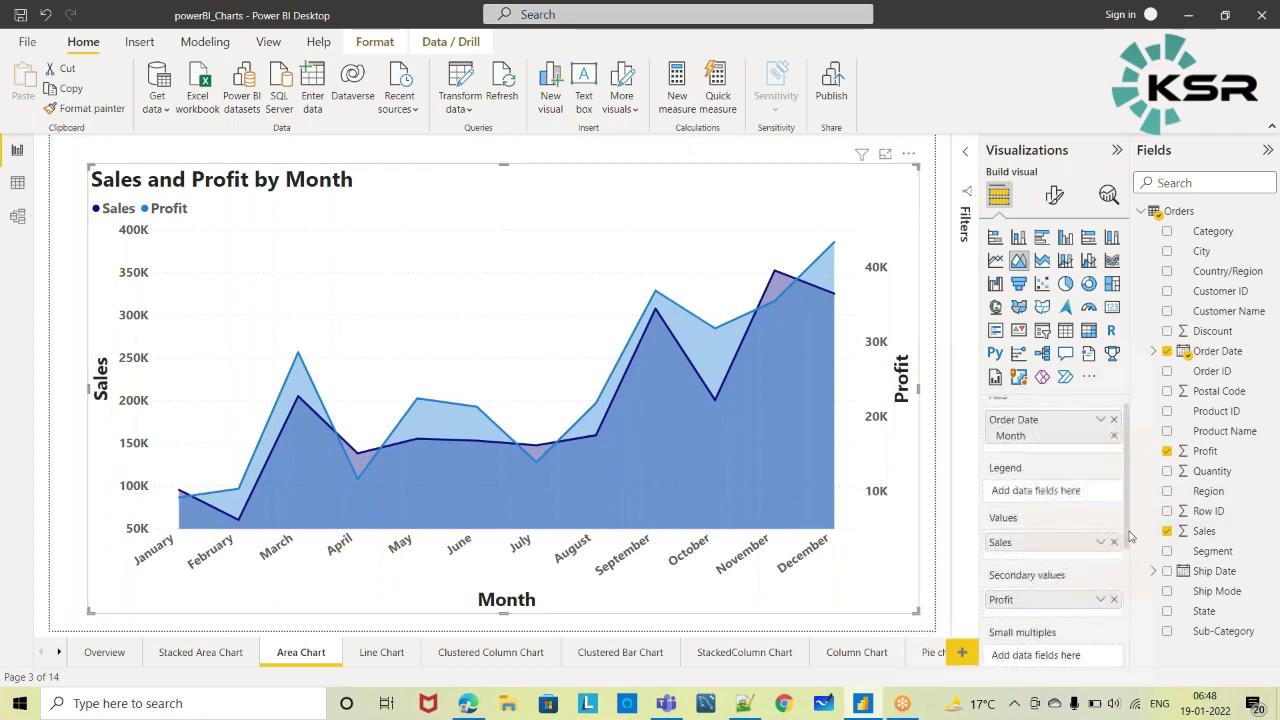
{"action": "scroll", "coordinate": [1130, 530], "scroll_direction": "up", "scroll_amount": 1}
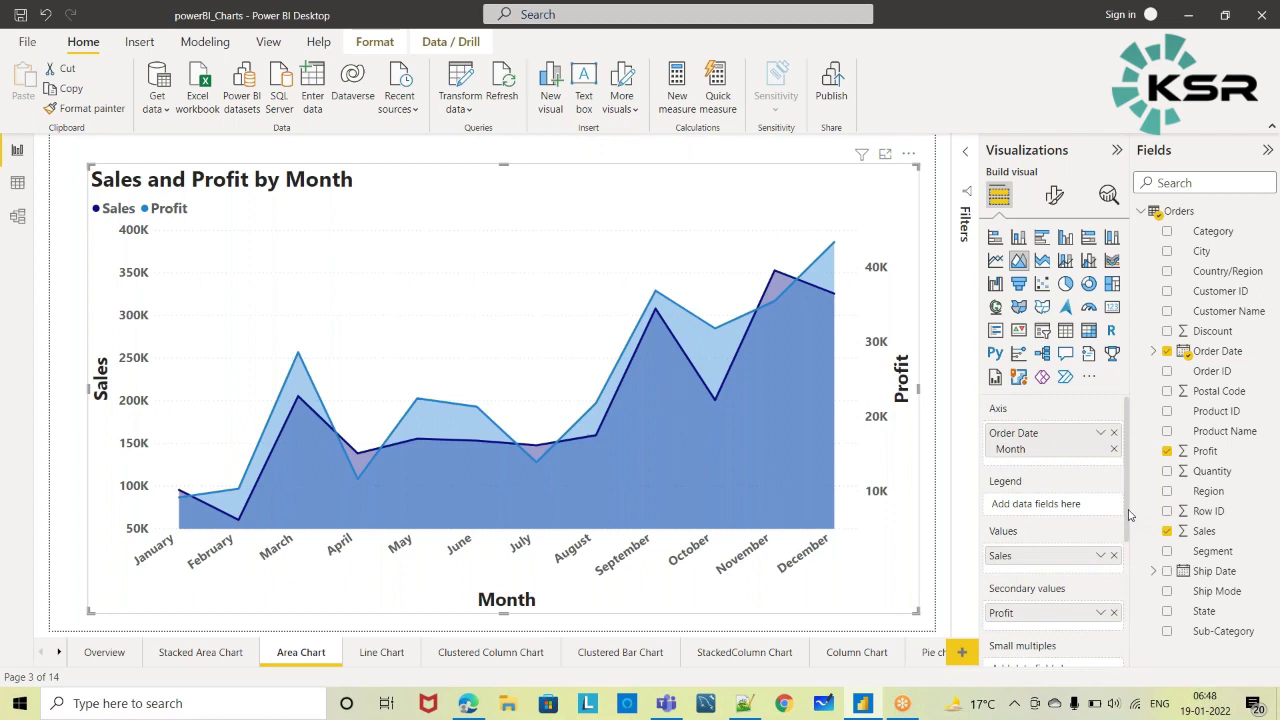
{"action": "left_click", "coordinate": [1114, 613]}
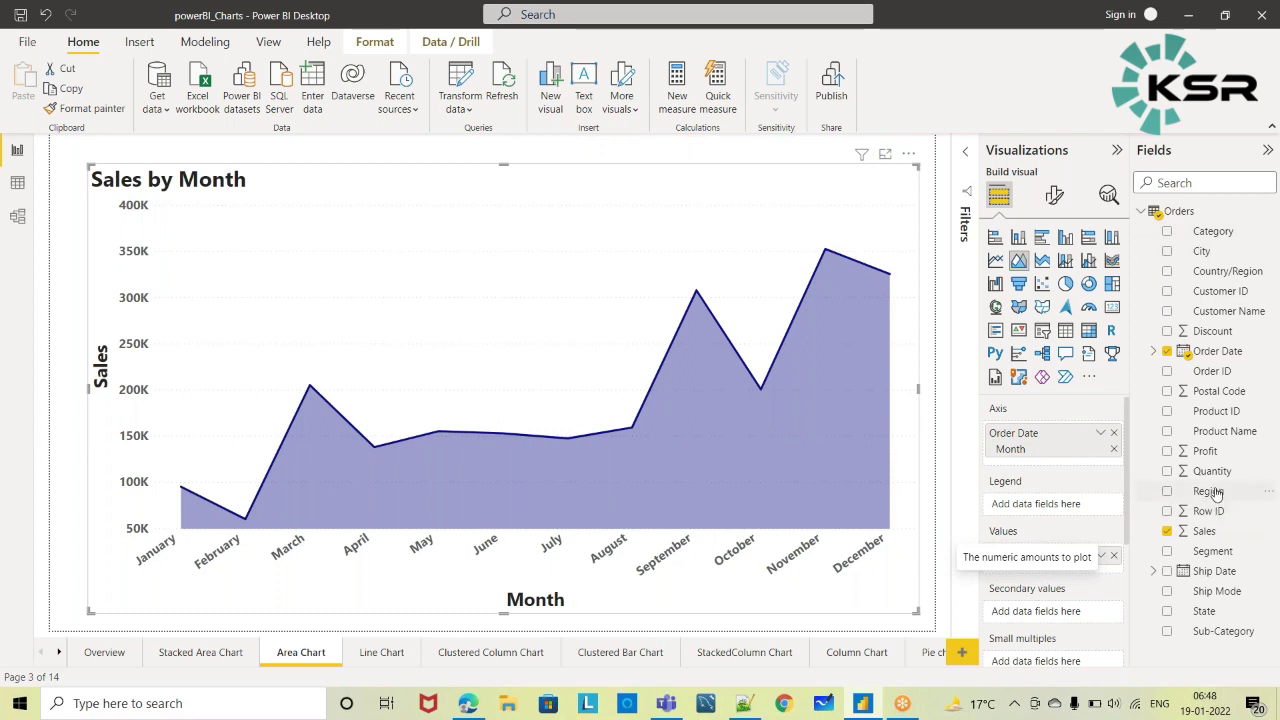
{"action": "left_click_drag", "start_coordinate": [1215, 493], "coordinate": [1050, 505]}
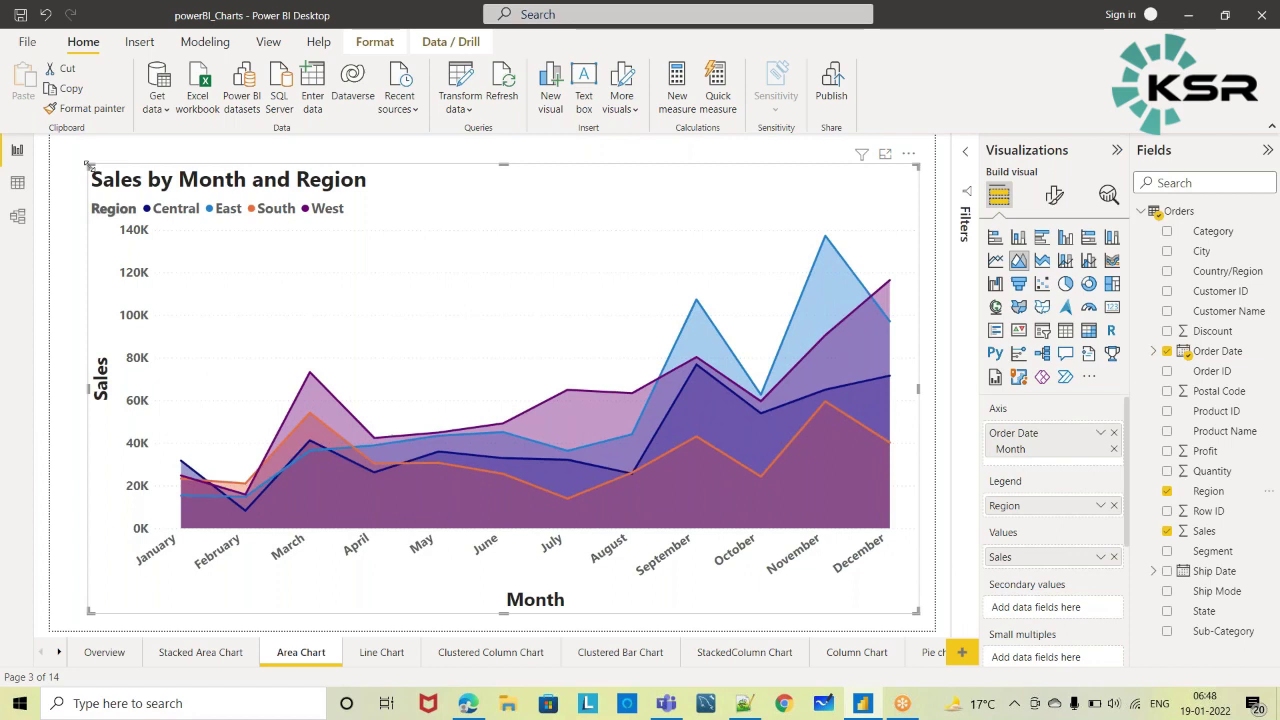
{"action": "left_click_drag", "start_coordinate": [86, 161], "coordinate": [68, 136]}
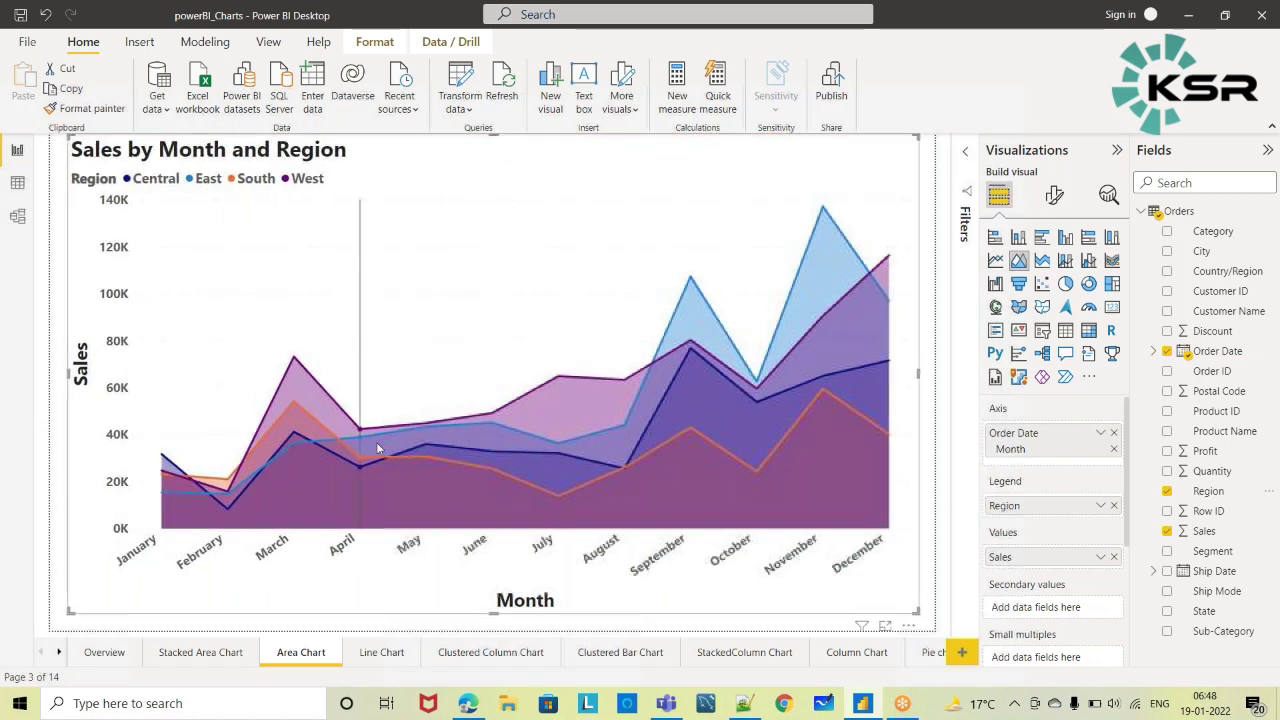
- Turn on data labels for the area chart and check the monthly sales of each region
{"action": "left_click", "coordinate": [1054, 195]}
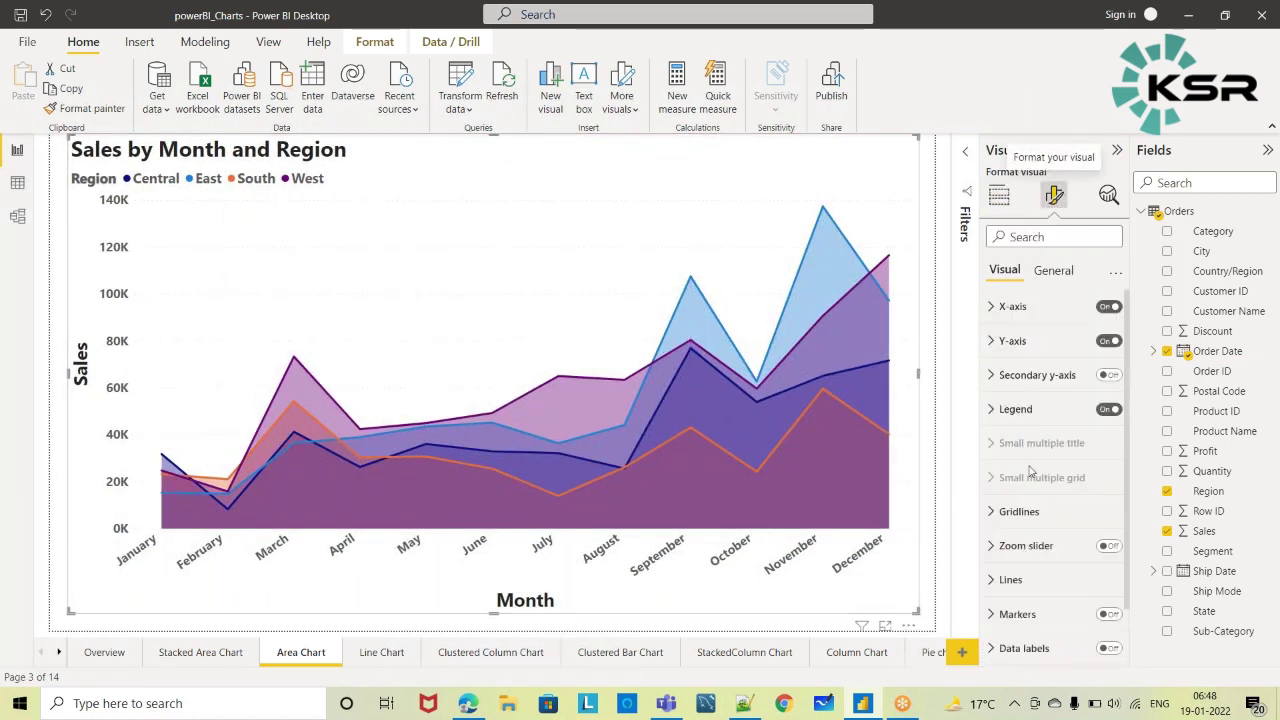
{"action": "left_click", "coordinate": [1110, 649]}
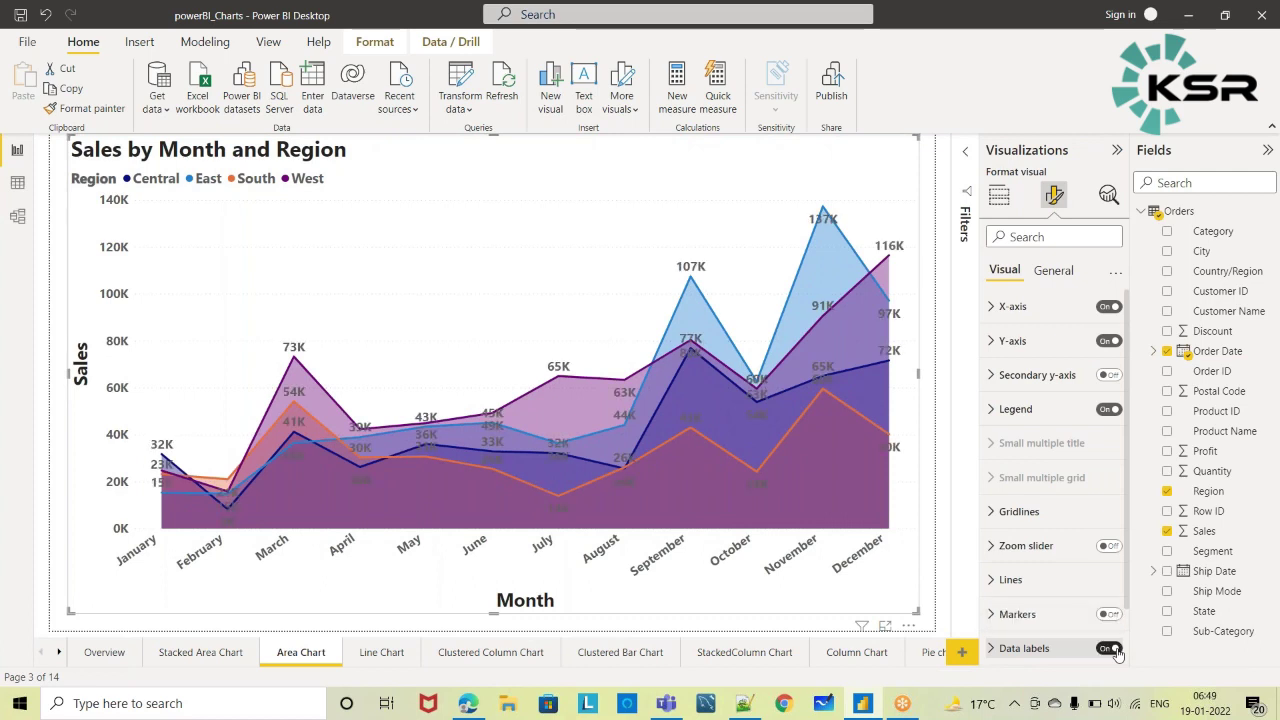
{"action": "mouse_move", "coordinate": [616, 481]}
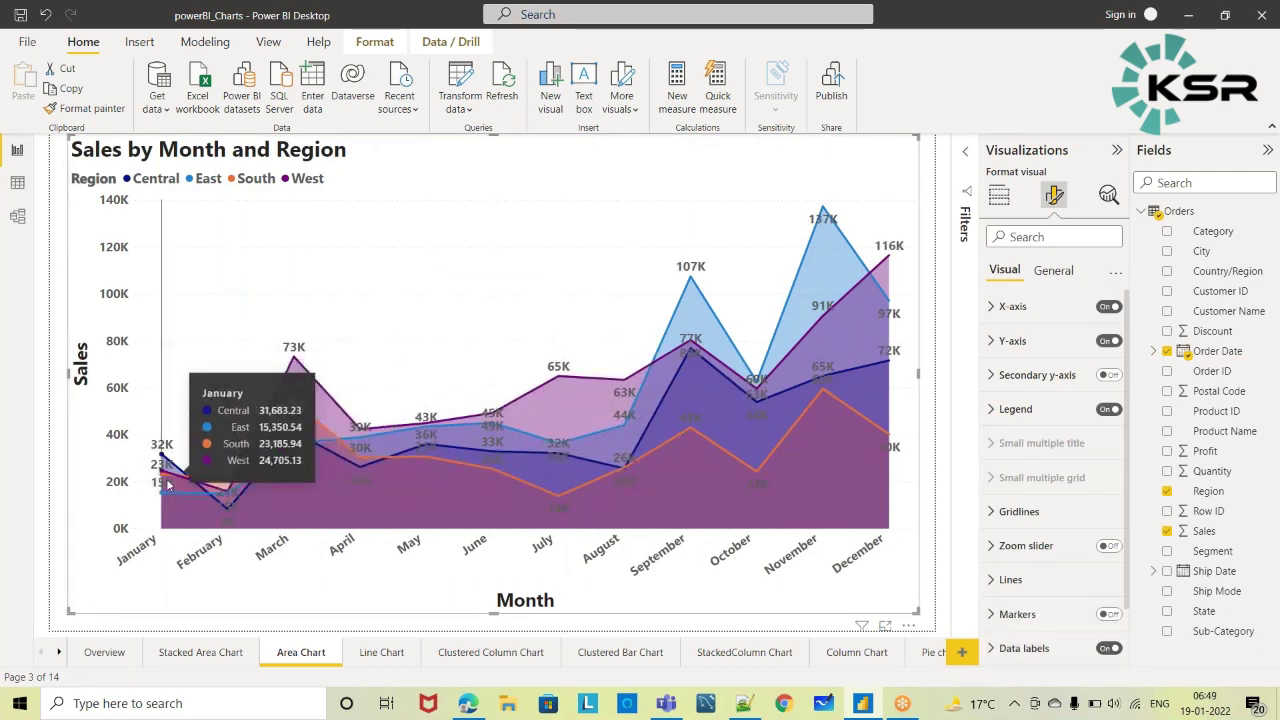
{"action": "mouse_move", "coordinate": [293, 481]}
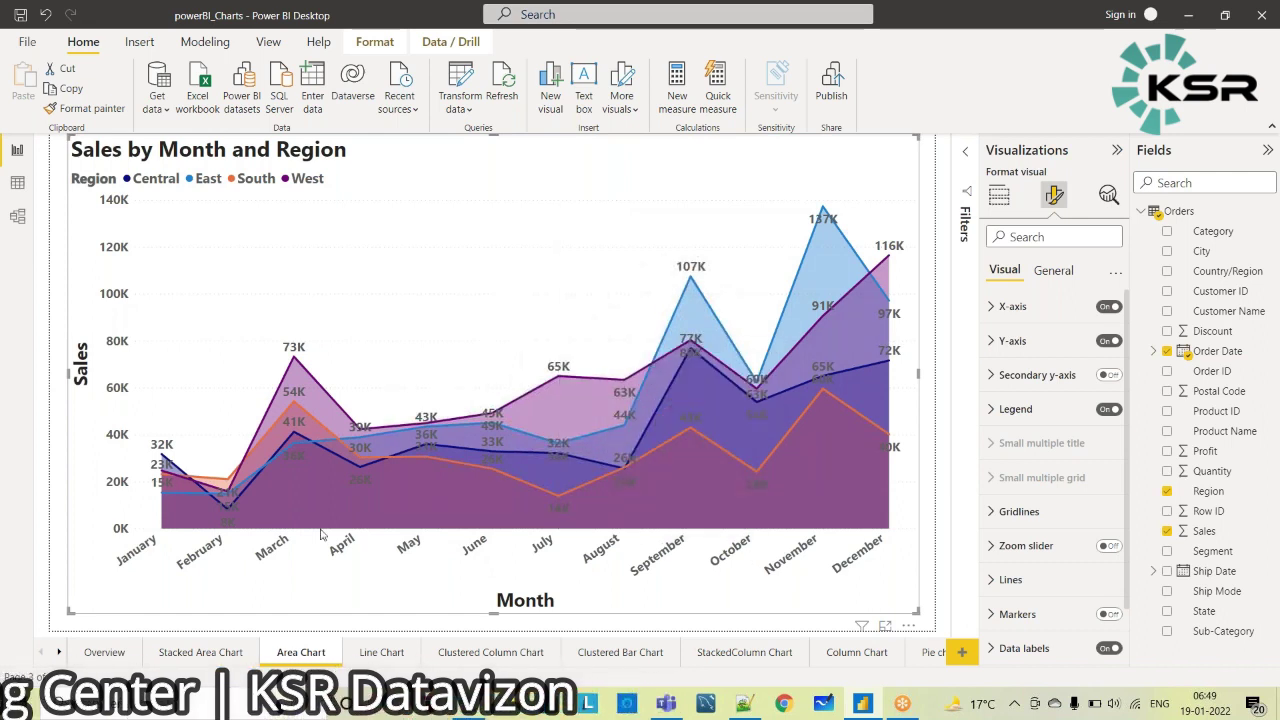
- On the Line Chart page, keep only Month in the line chart's Order Date axis
{"action": "left_click", "coordinate": [383, 658]}
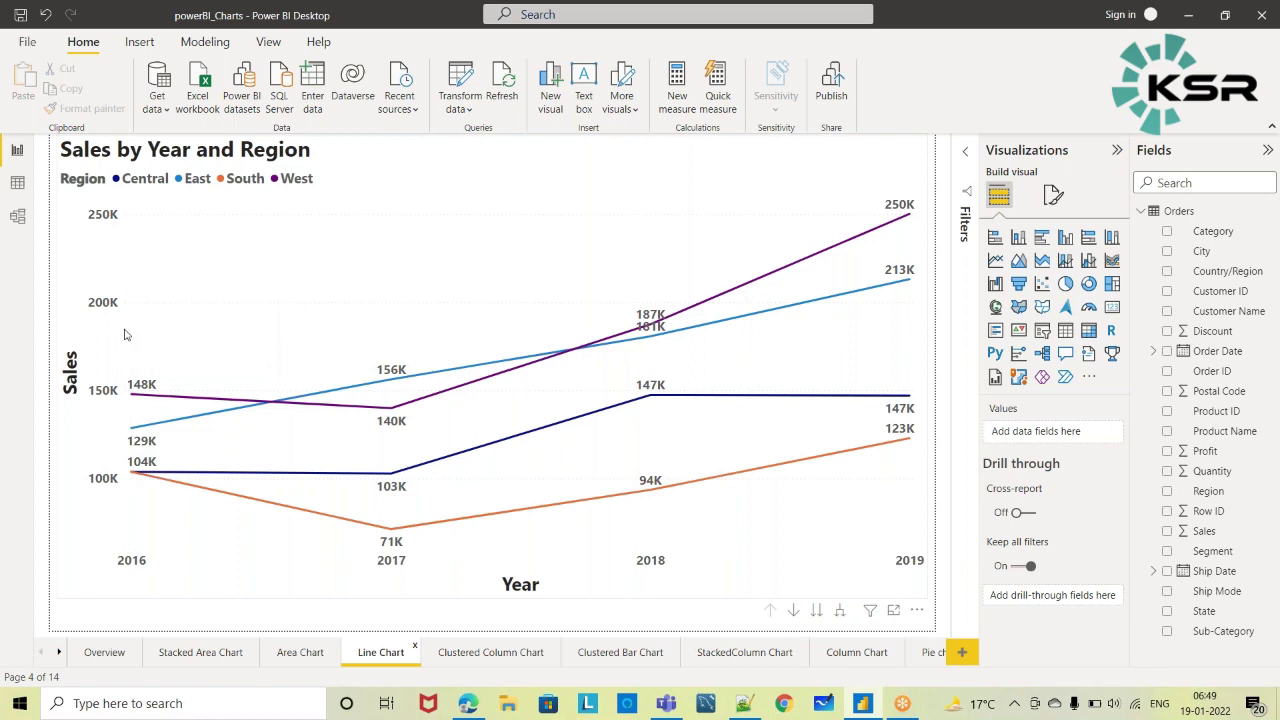
{"action": "mouse_move", "coordinate": [137, 398]}
{"action": "left_click", "coordinate": [571, 234]}
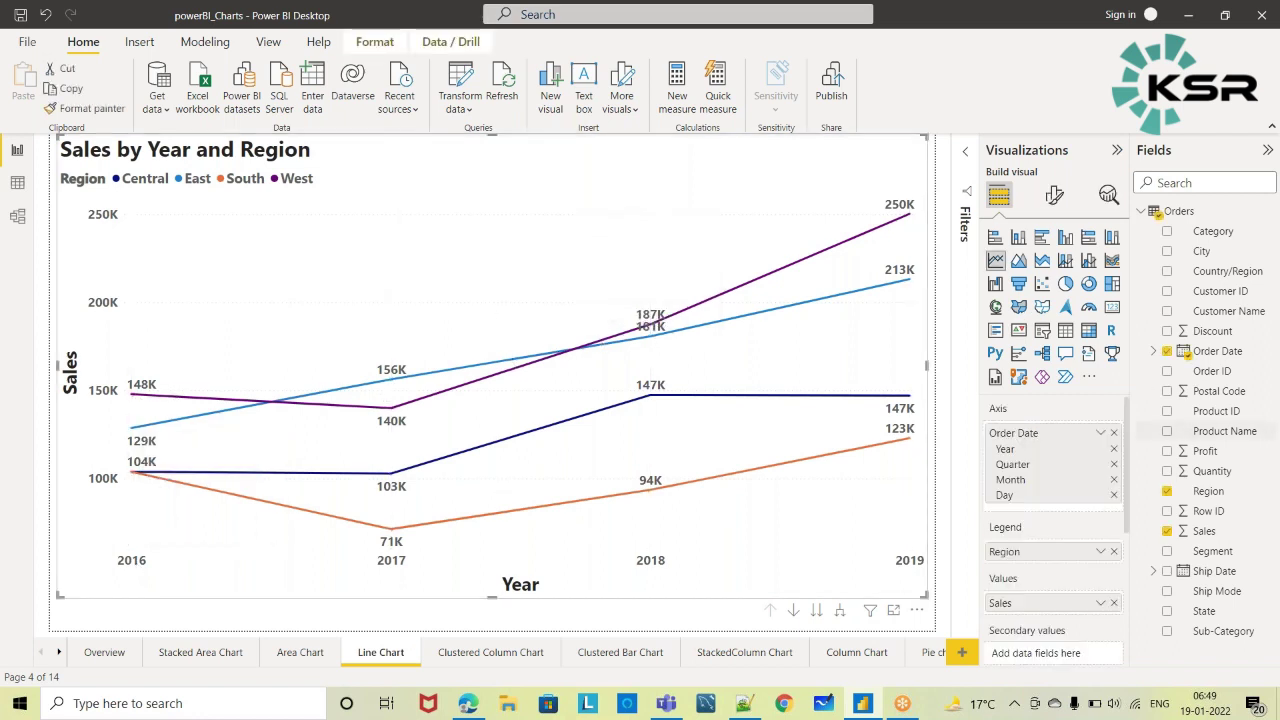
{"action": "left_click", "coordinate": [1114, 496]}
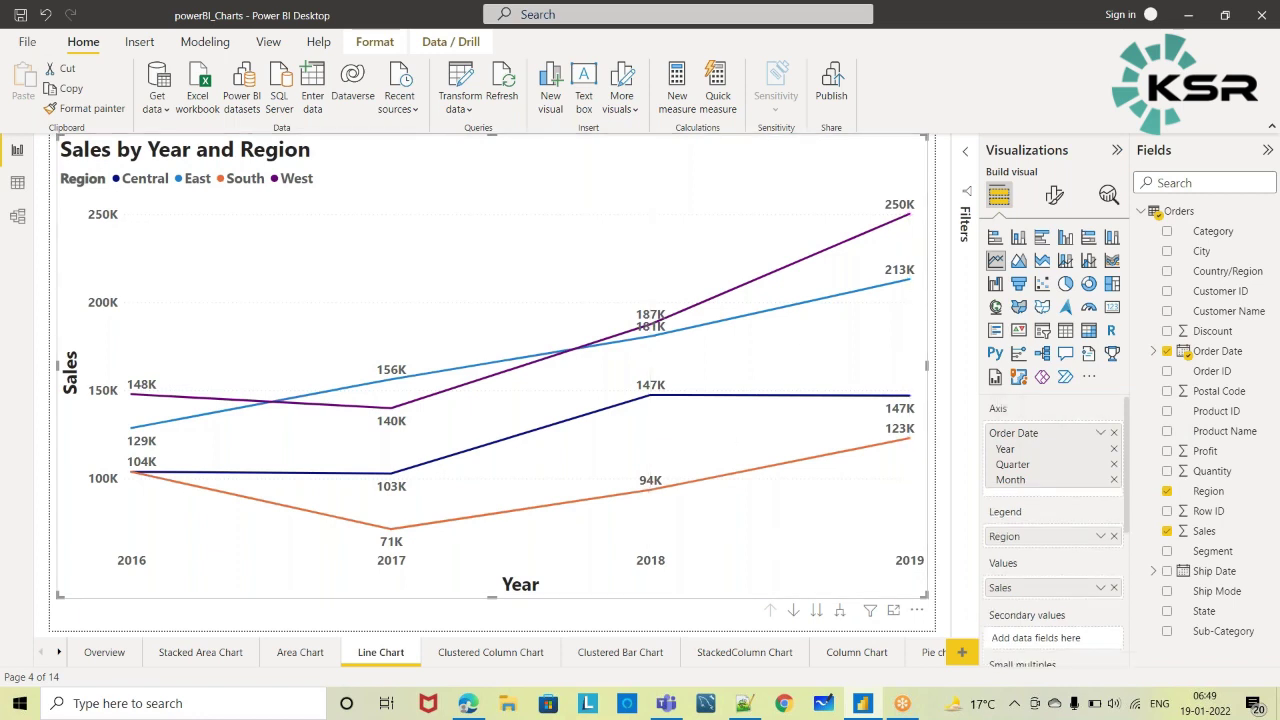
{"action": "left_click", "coordinate": [1114, 450]}
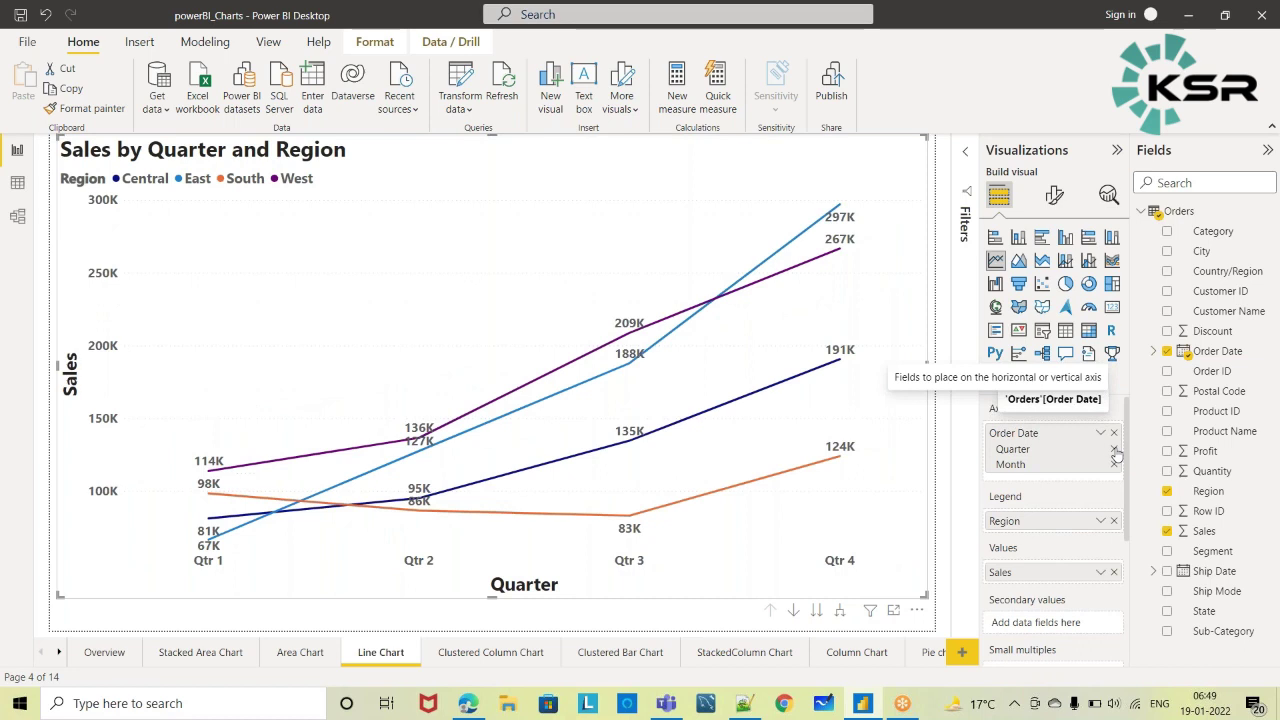
{"action": "left_click", "coordinate": [1115, 450]}
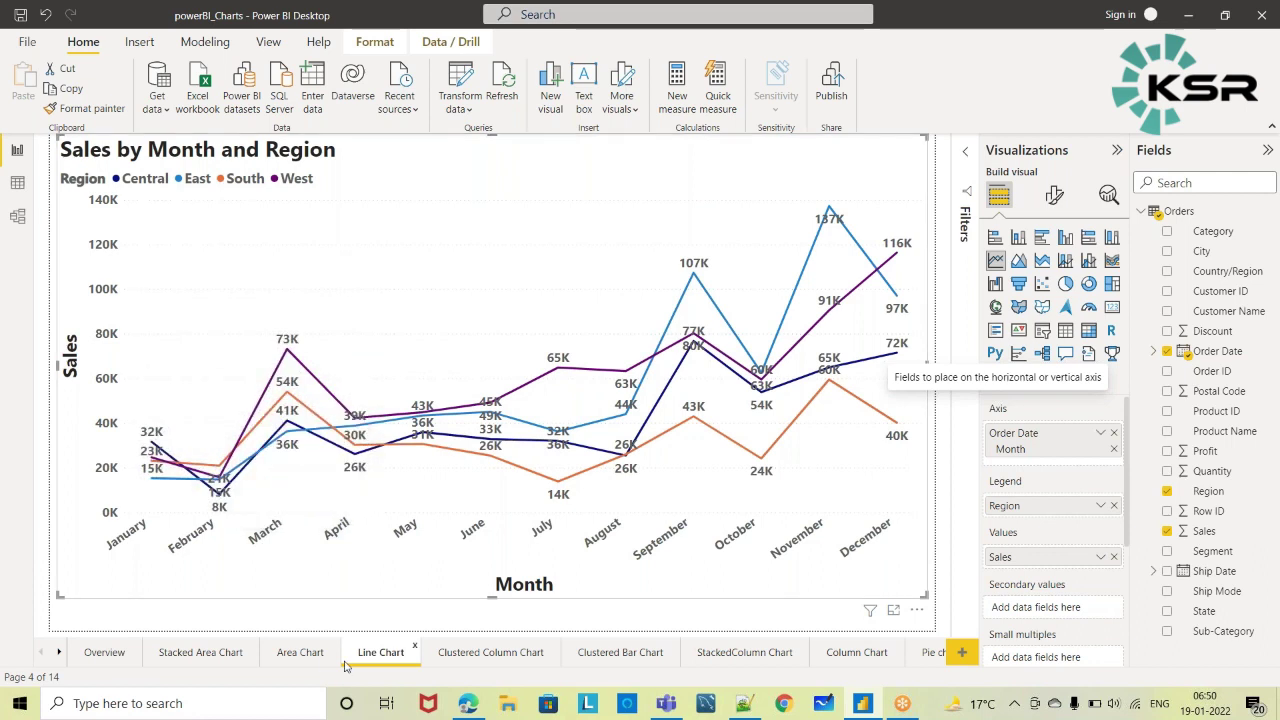
- Return to the Area Chart page and examine the regional sales per month for comparison with the line chart
{"action": "left_click", "coordinate": [300, 652]}
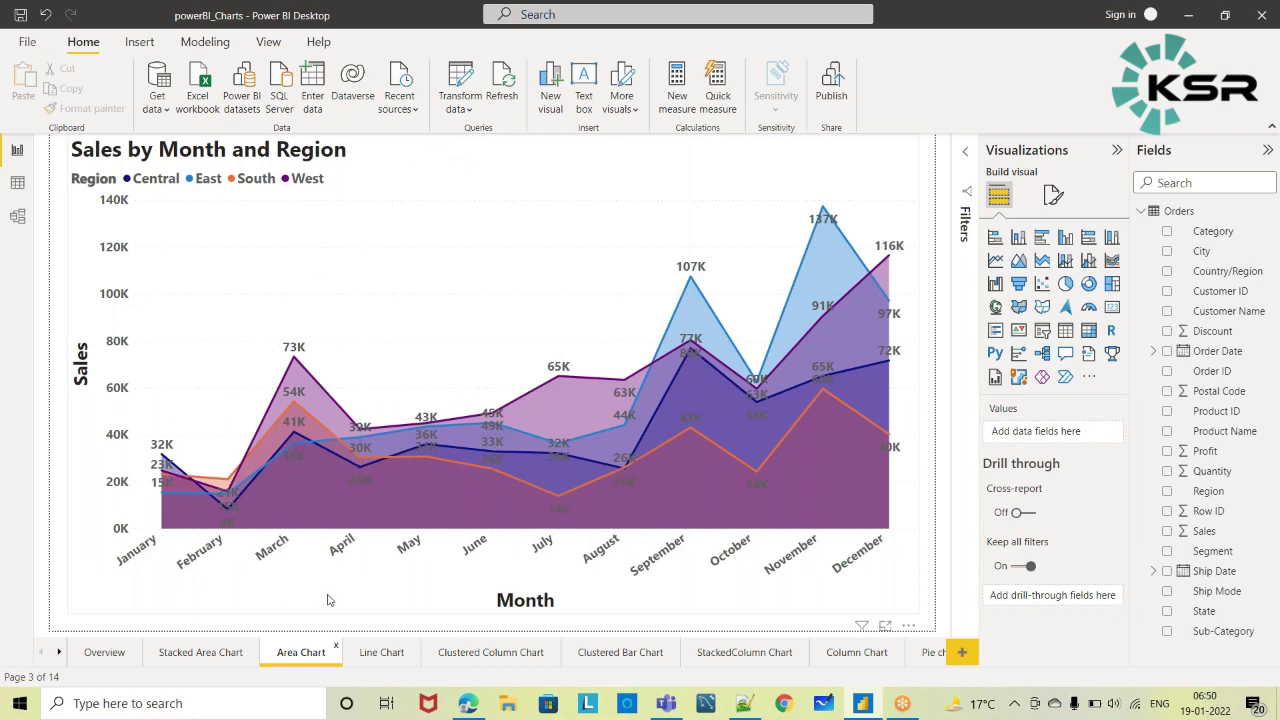
{"action": "left_click", "coordinate": [896, 588]}
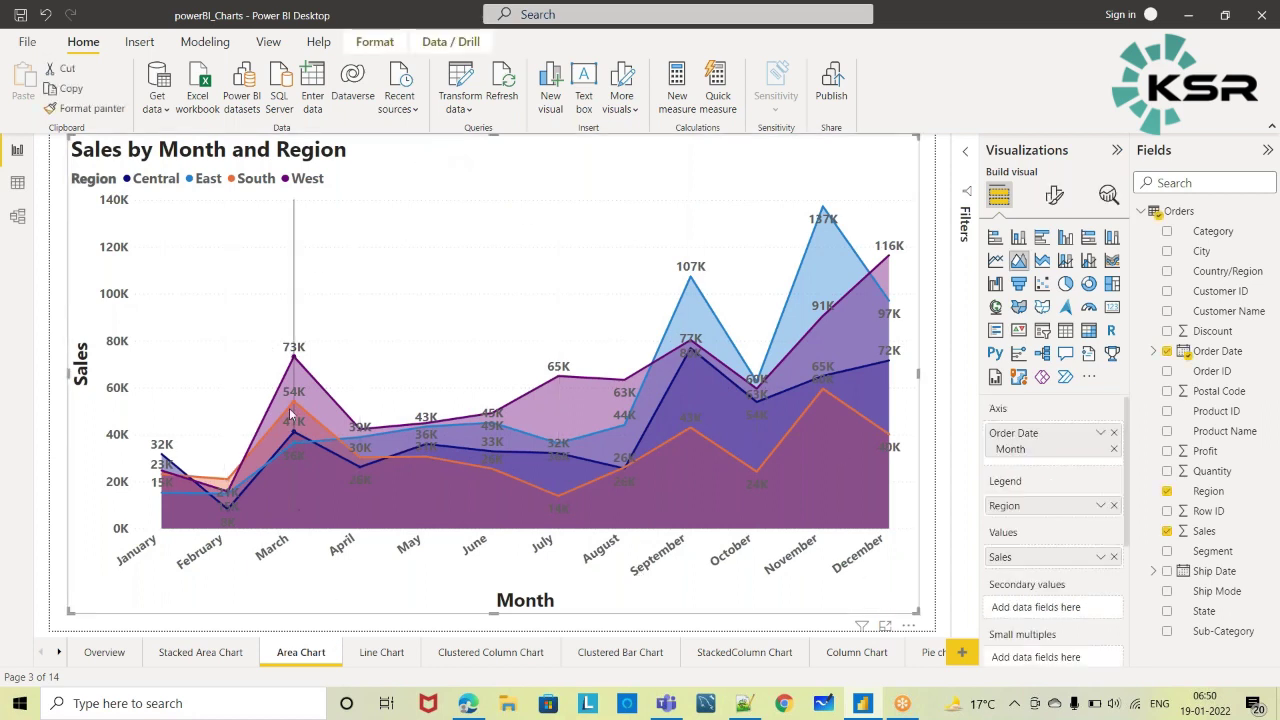
{"action": "mouse_move", "coordinate": [274, 470]}
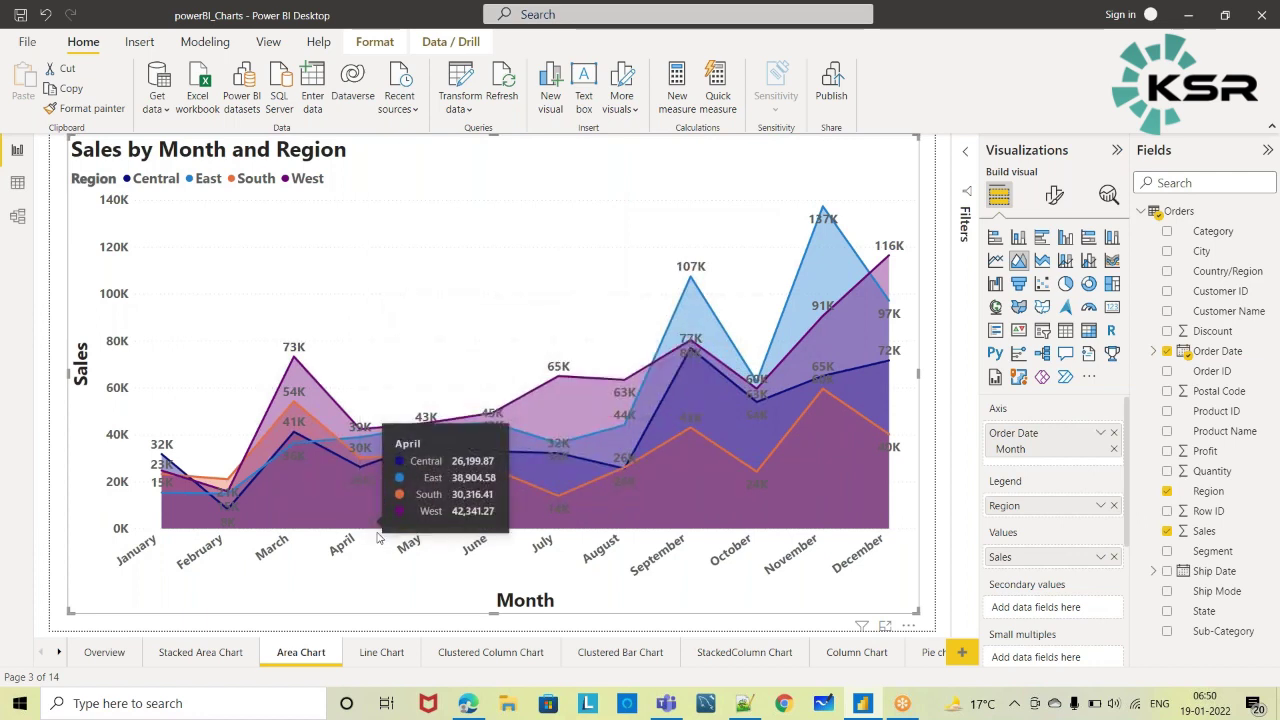
- On the Stacked Area Chart page, add a large stacked area chart with Order Date on the axis and Sales as values
{"action": "left_click", "coordinate": [209, 660]}
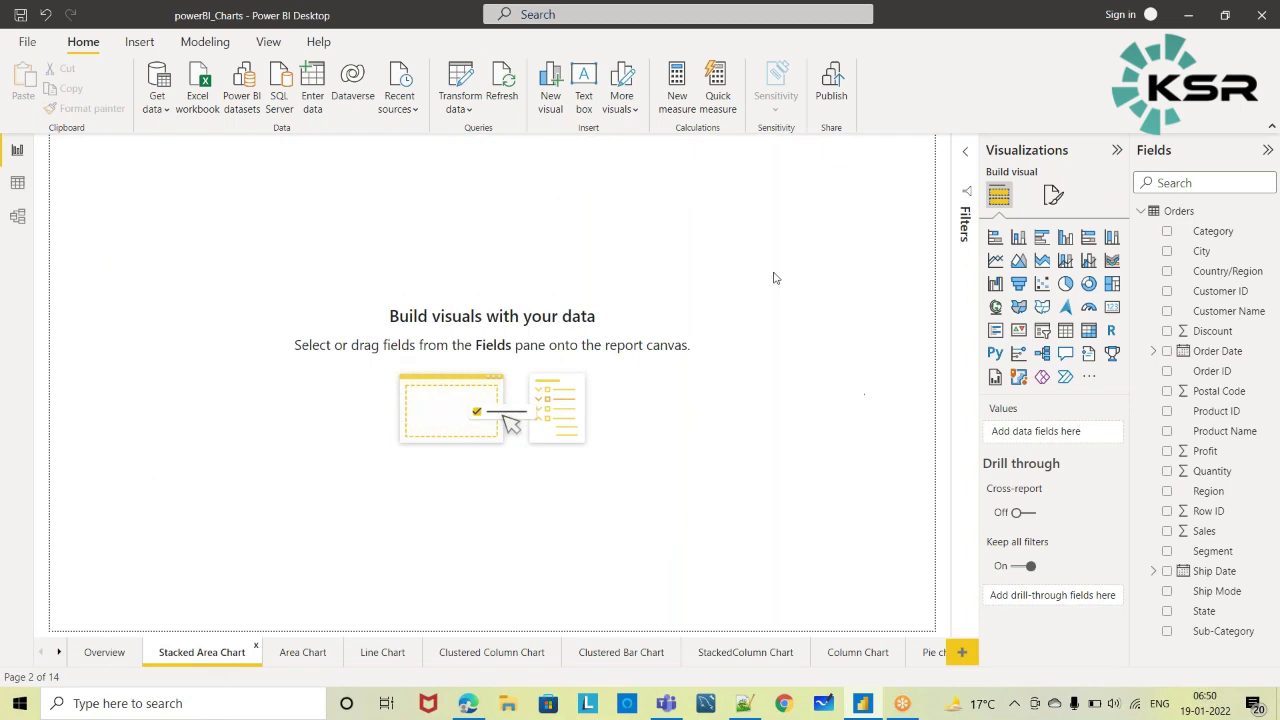
{"action": "left_click", "coordinate": [1042, 262]}
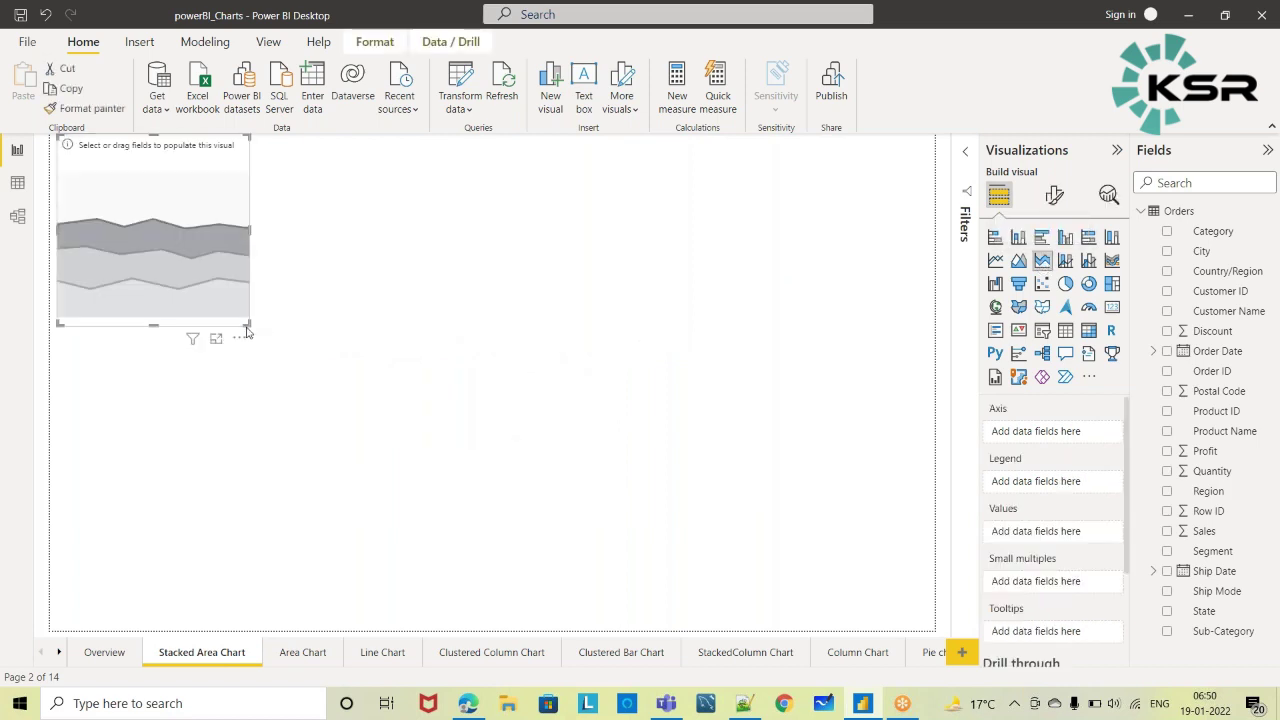
{"action": "left_click_drag", "start_coordinate": [246, 321], "coordinate": [748, 560]}
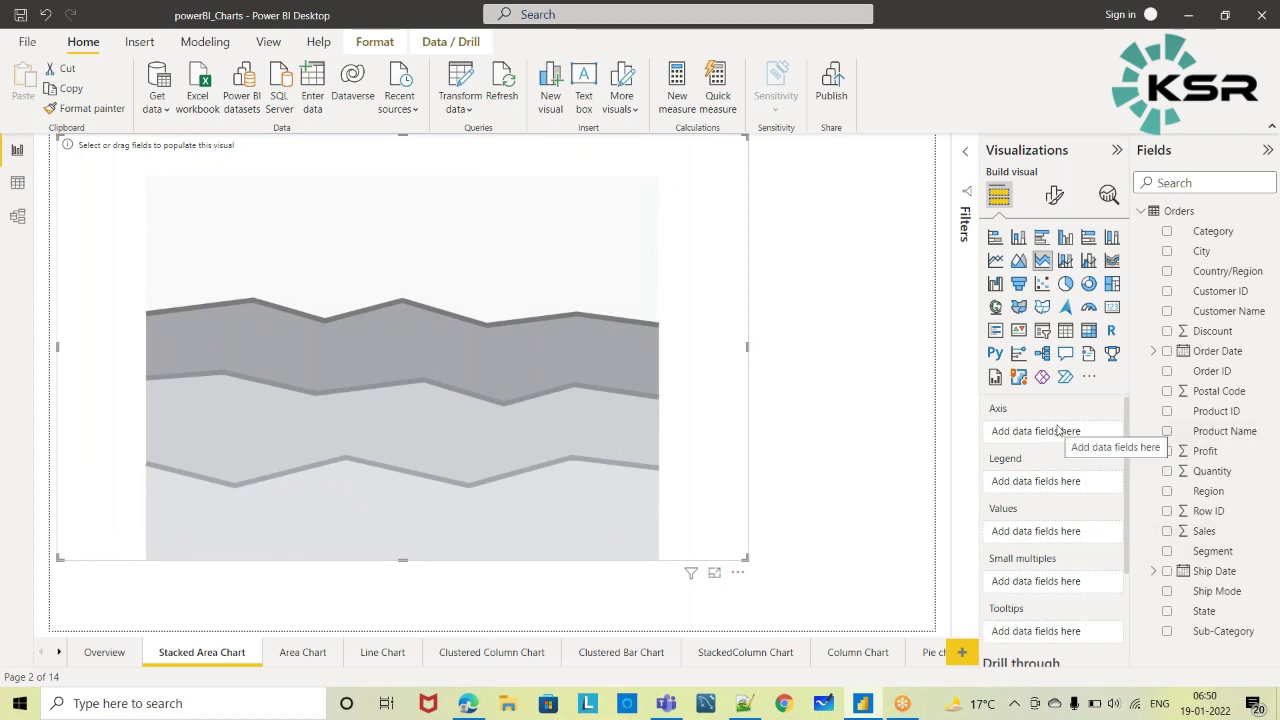
{"action": "left_click_drag", "start_coordinate": [1218, 351], "coordinate": [1038, 431]}
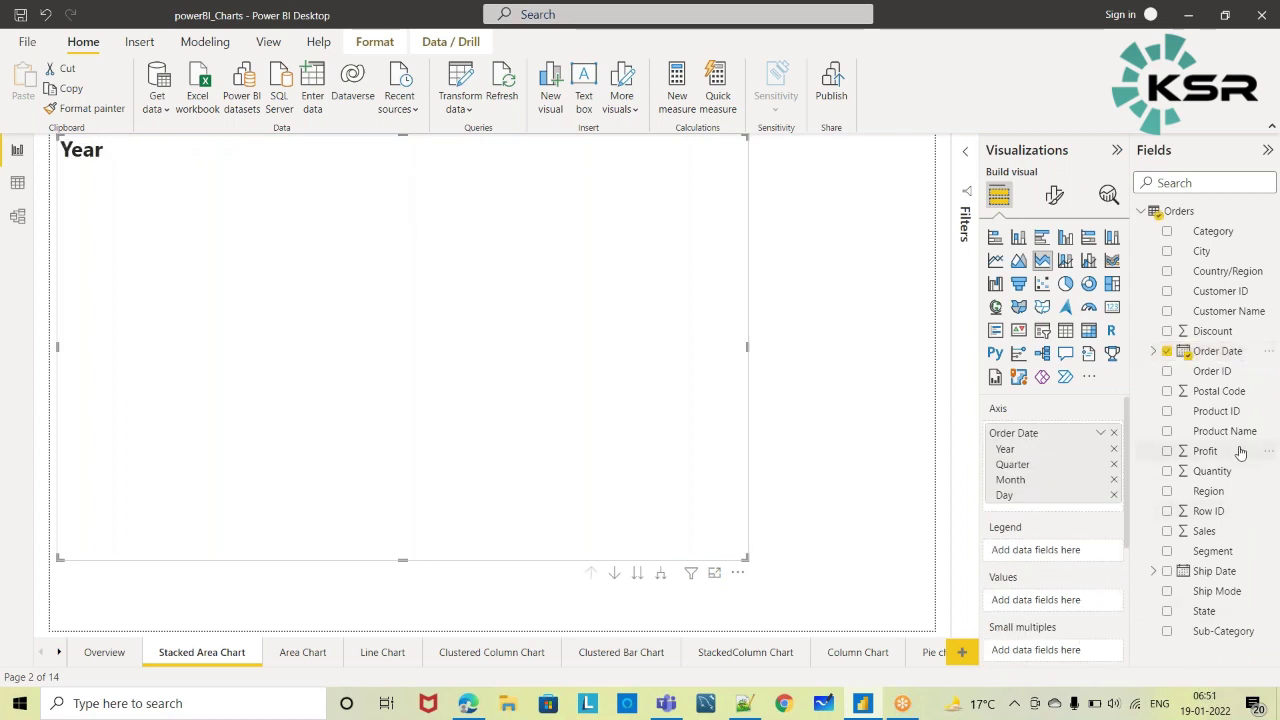
{"action": "left_click_drag", "start_coordinate": [1202, 537], "coordinate": [1037, 600]}
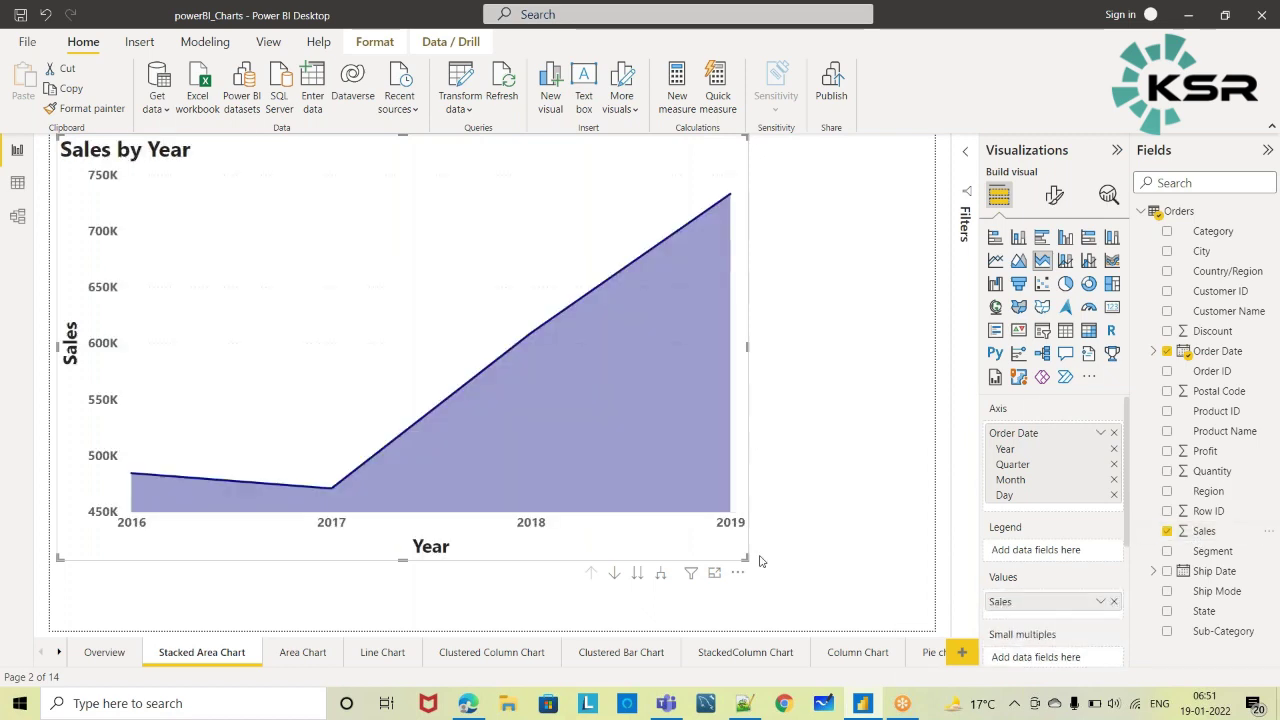
- Keep only Month in the stacked area chart's Order Date axis and widen the chart
{"action": "left_click", "coordinate": [1114, 495]}
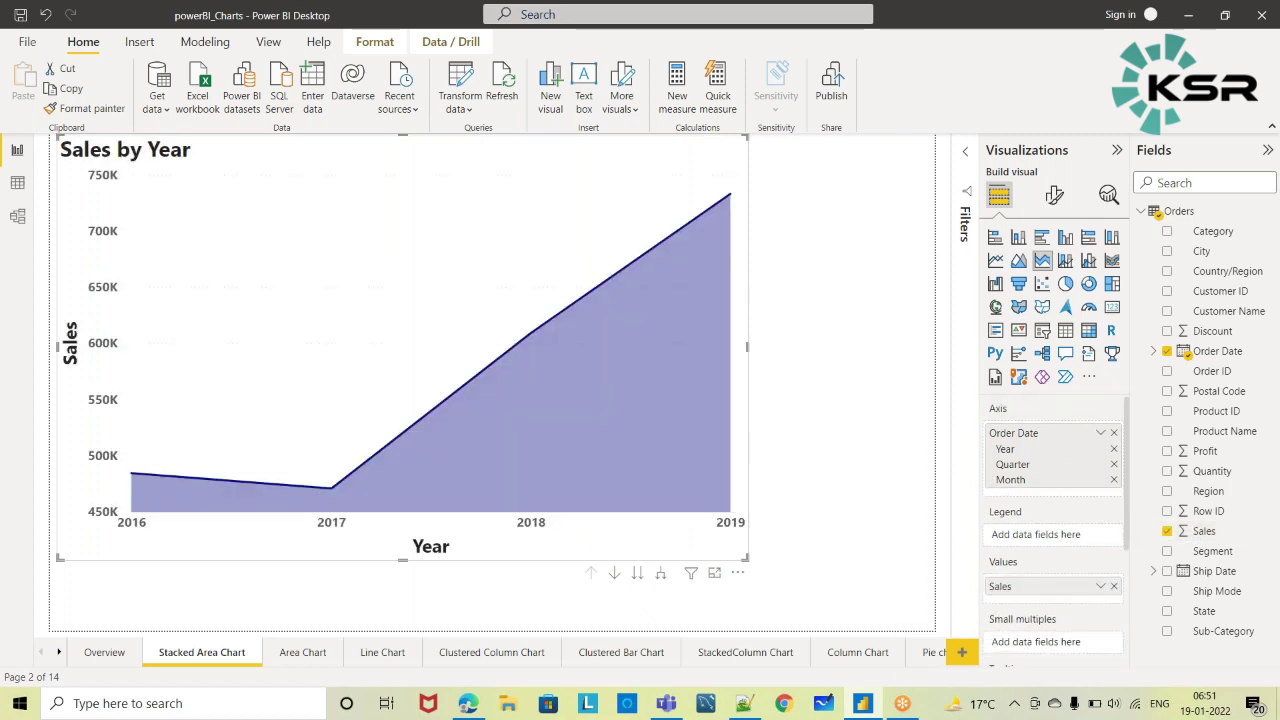
{"action": "left_click", "coordinate": [1114, 449]}
{"action": "left_click", "coordinate": [1114, 451]}
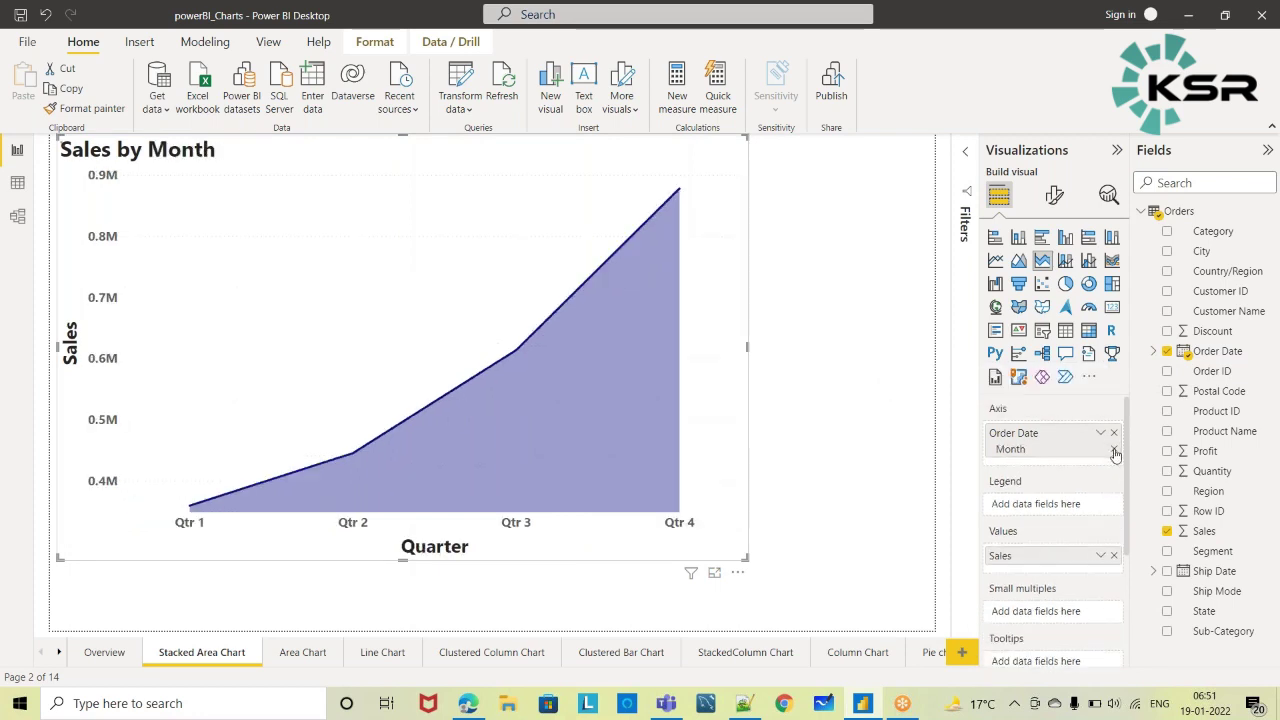
{"action": "left_click_drag", "start_coordinate": [827, 568], "coordinate": [888, 582]}
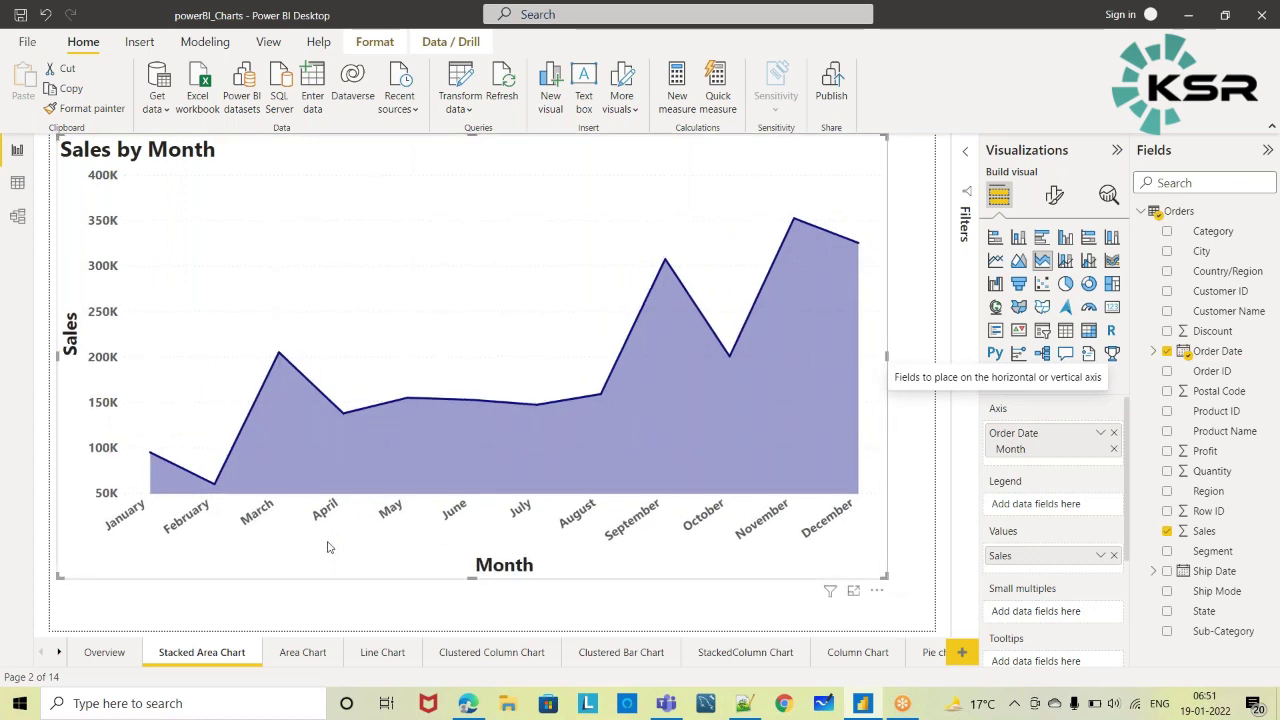
{"action": "mouse_move", "coordinate": [582, 484]}
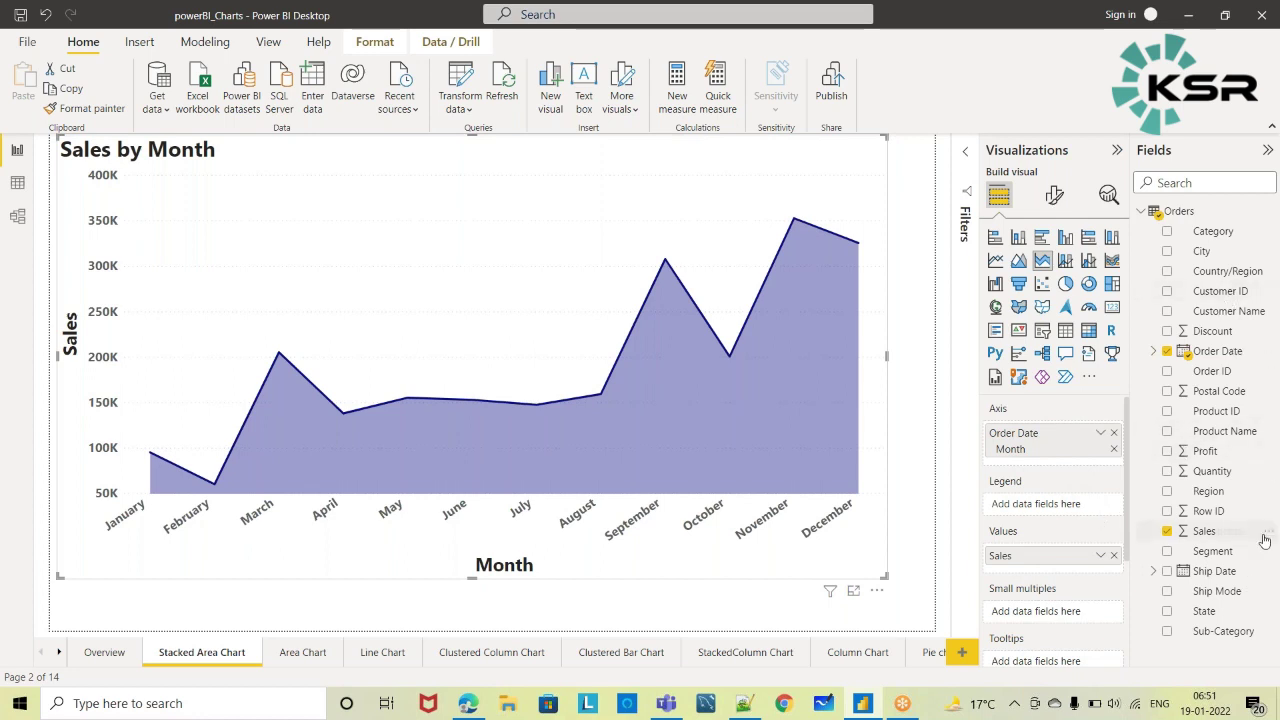
- Add Region as the stacked area chart's legend and enlarge the chart to nearly fill the page
{"action": "left_click_drag", "start_coordinate": [1195, 491], "coordinate": [1028, 502]}
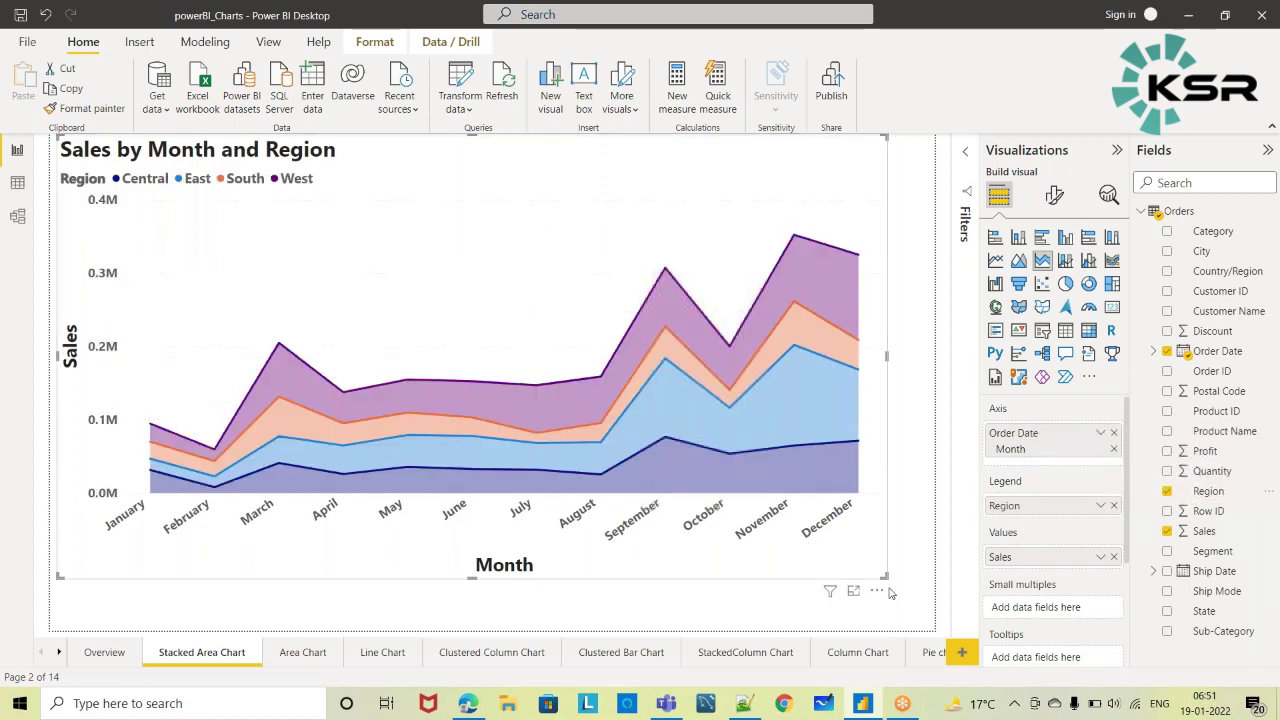
{"action": "left_click_drag", "start_coordinate": [884, 580], "coordinate": [912, 618]}
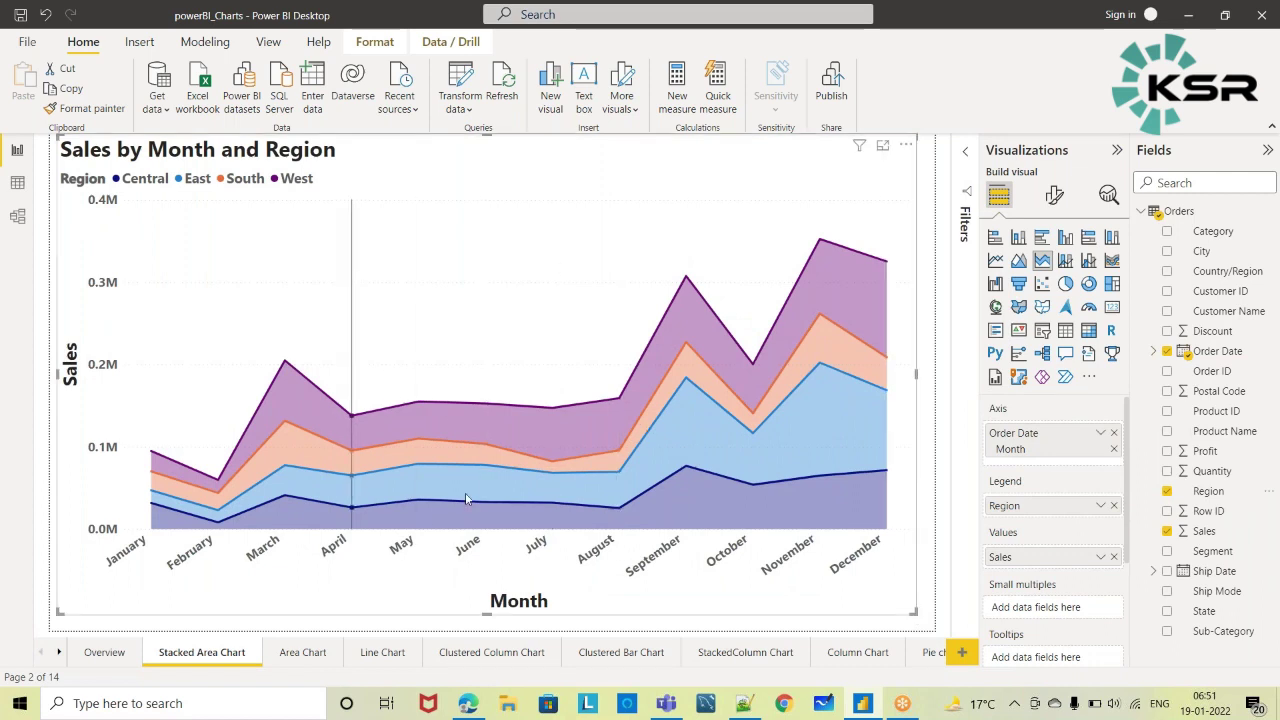
{"action": "mouse_move", "coordinate": [399, 300]}
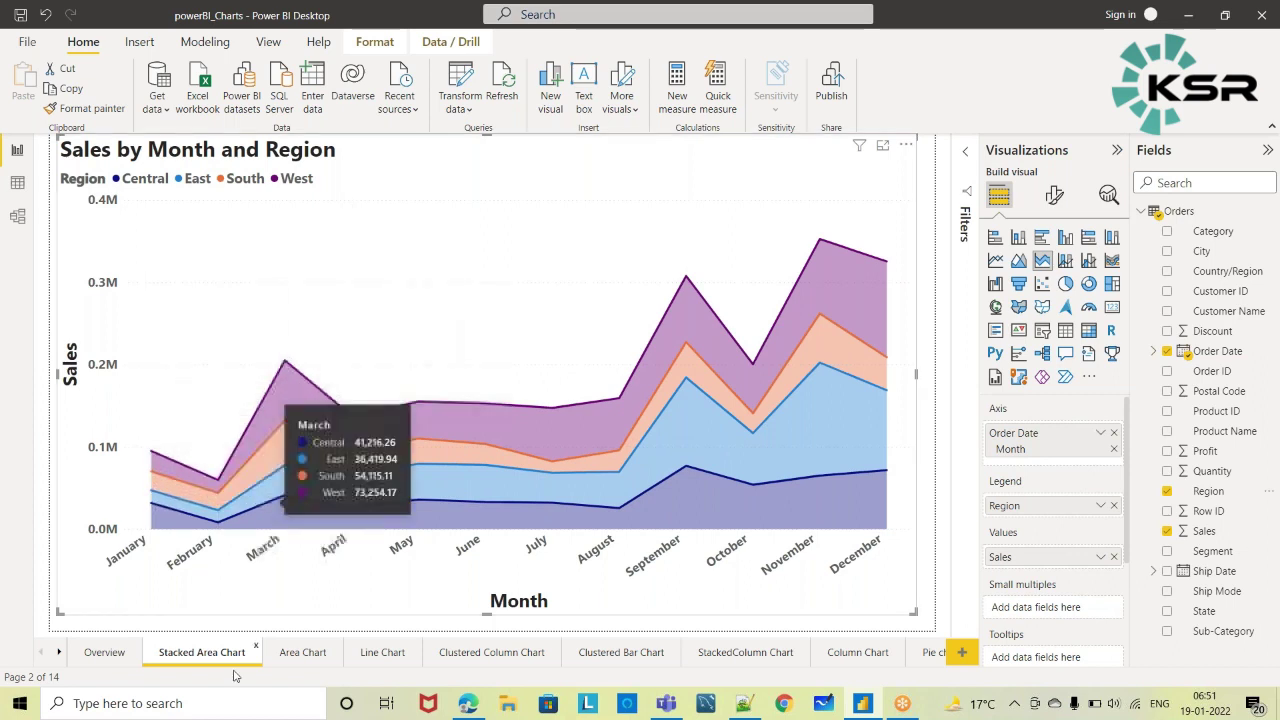
- Turn on data labels for the stacked area chart and compare its March values with those on the Area Chart page
{"action": "left_click", "coordinate": [1055, 197]}
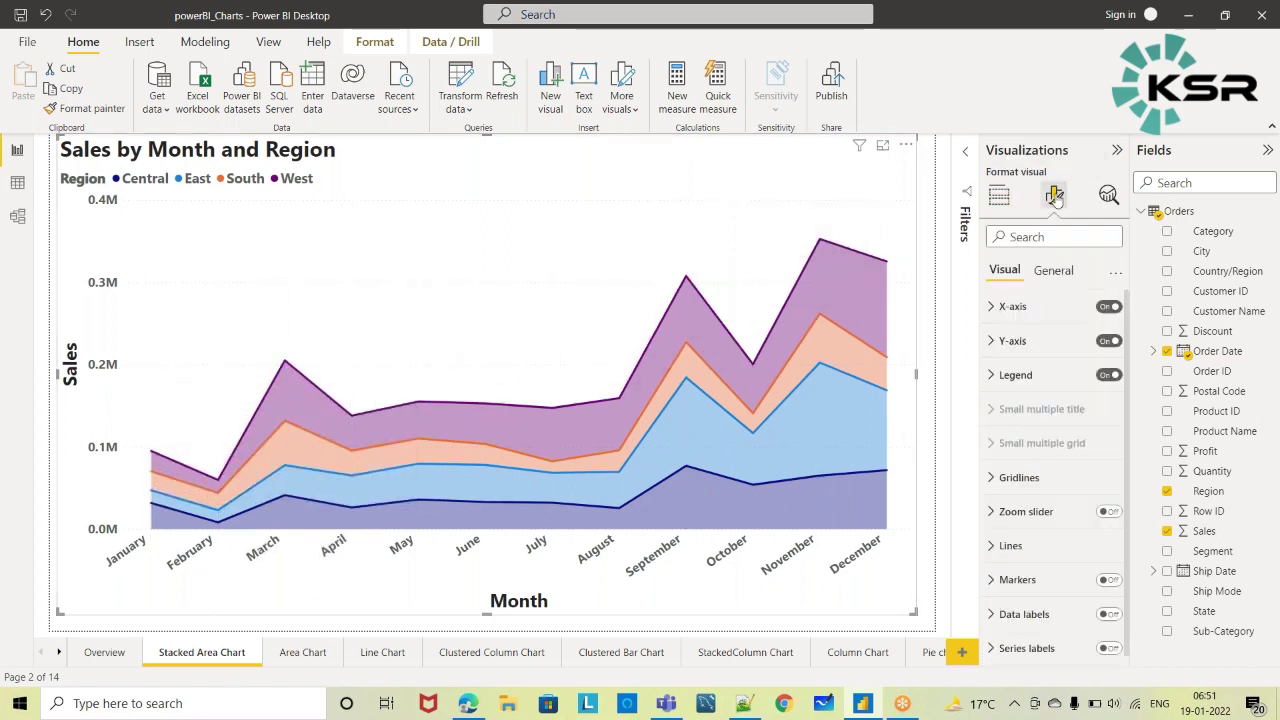
{"action": "left_click", "coordinate": [1118, 617]}
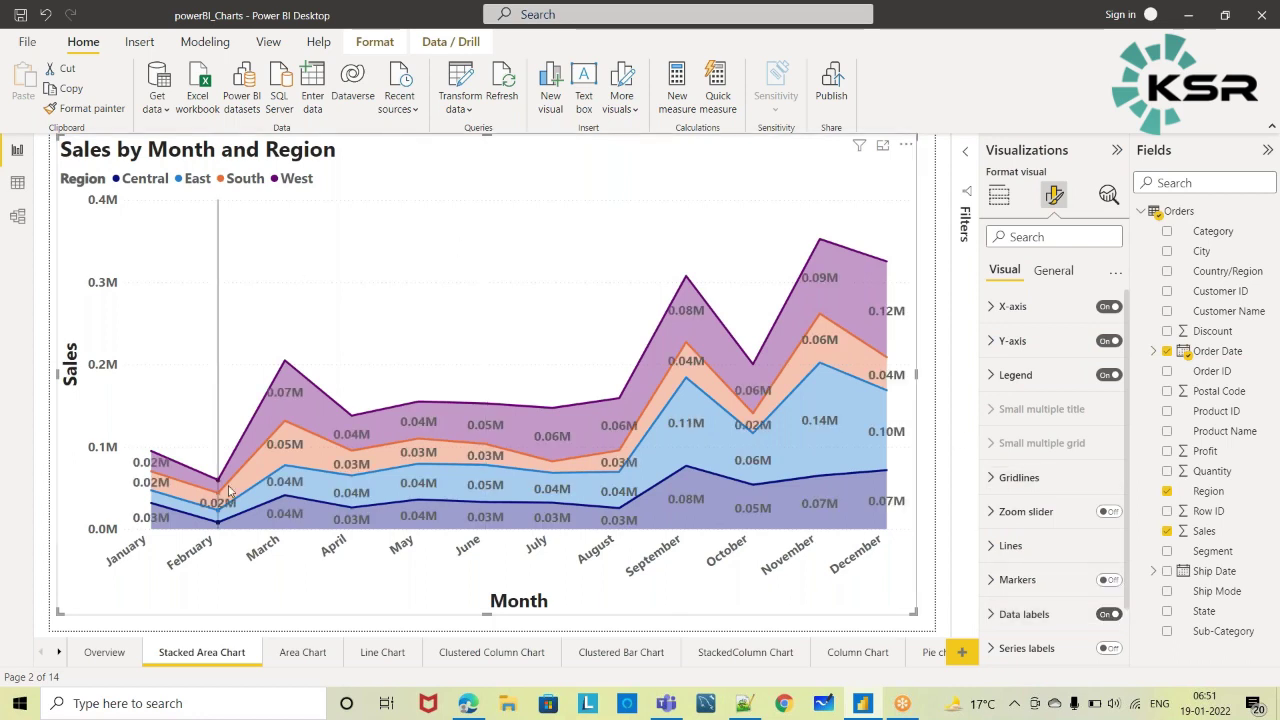
{"action": "left_click", "coordinate": [300, 653]}
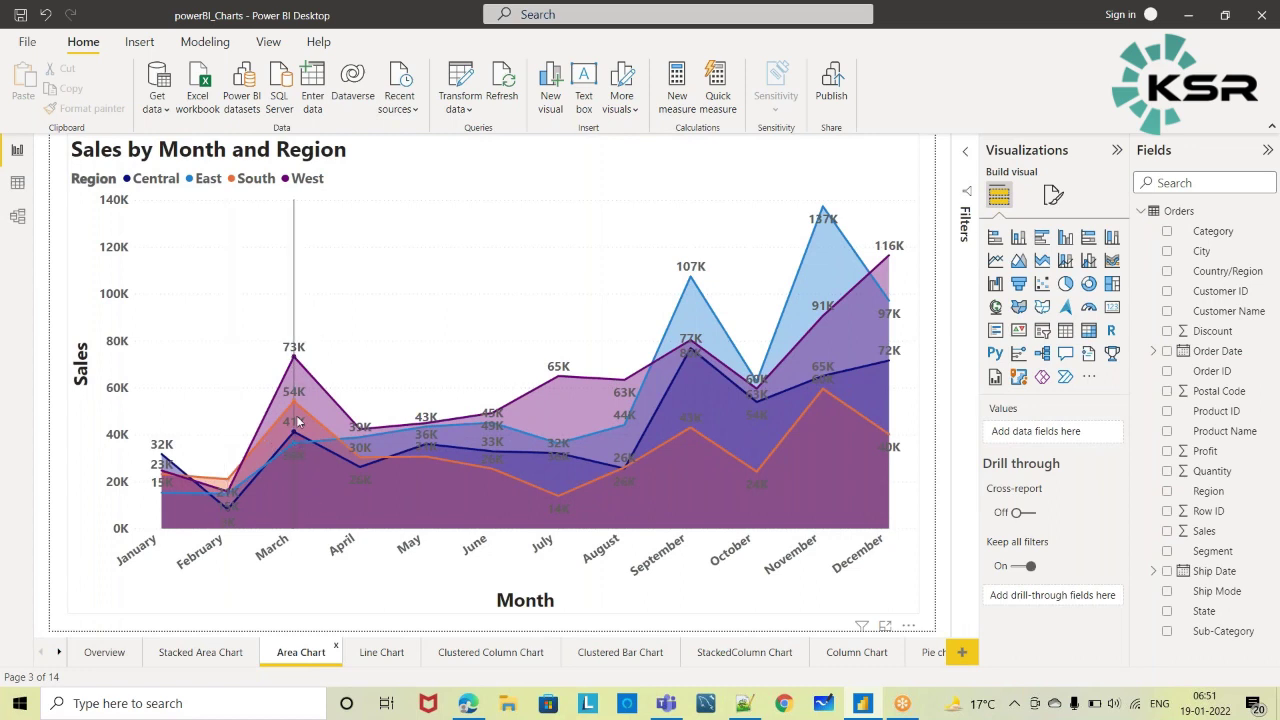
{"action": "left_click", "coordinate": [218, 654]}
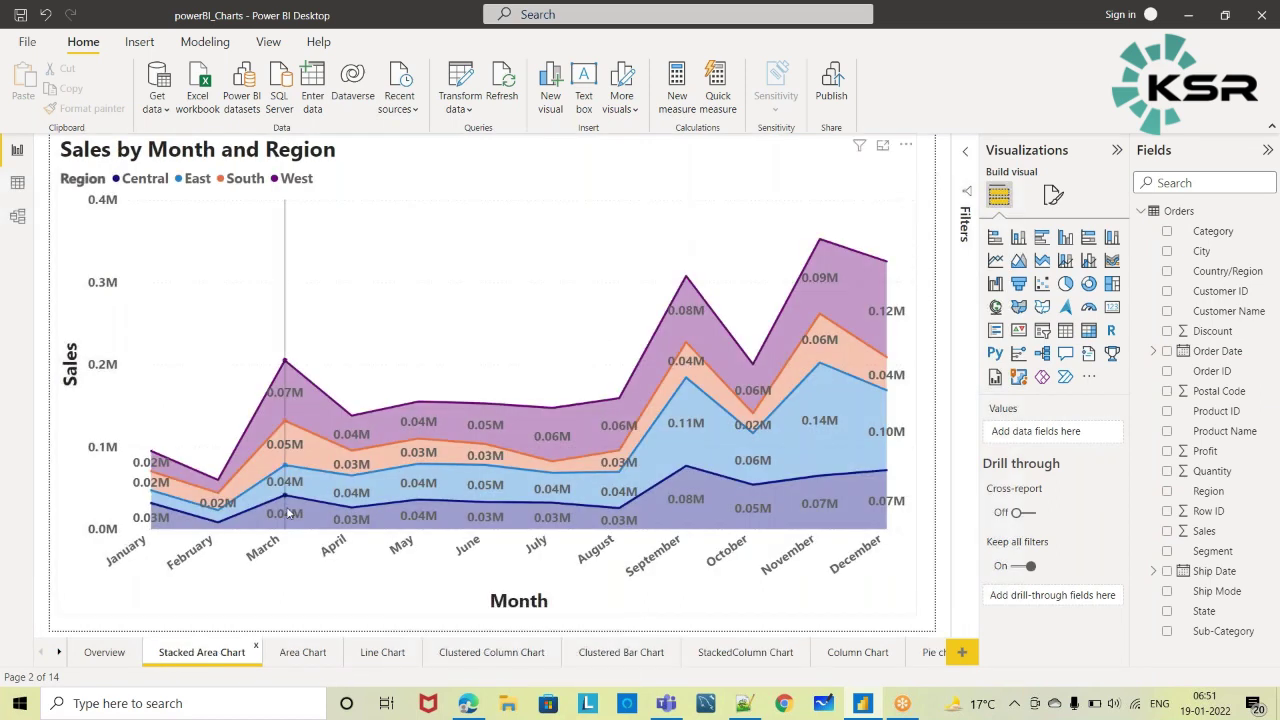
{"action": "mouse_move", "coordinate": [283, 495]}
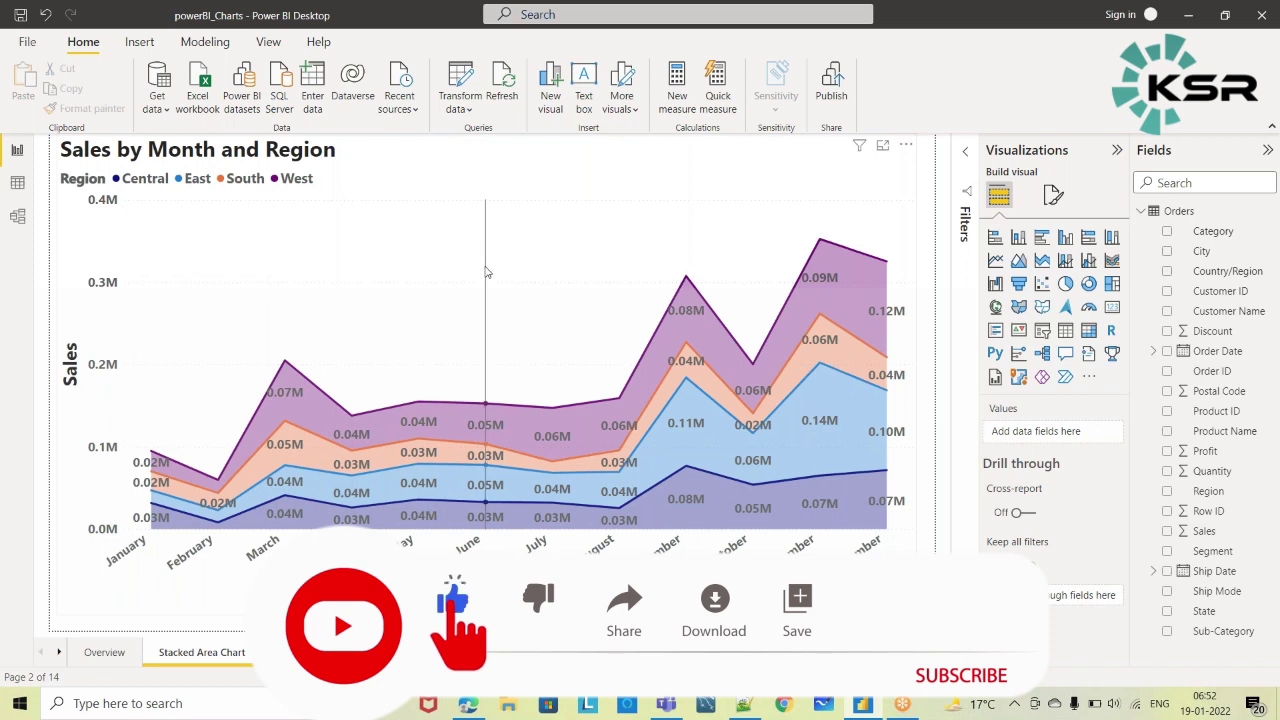
- Set the display units of the stacked area chart's Y-axis values to Thousands
{"action": "left_click", "coordinate": [1053, 194]}
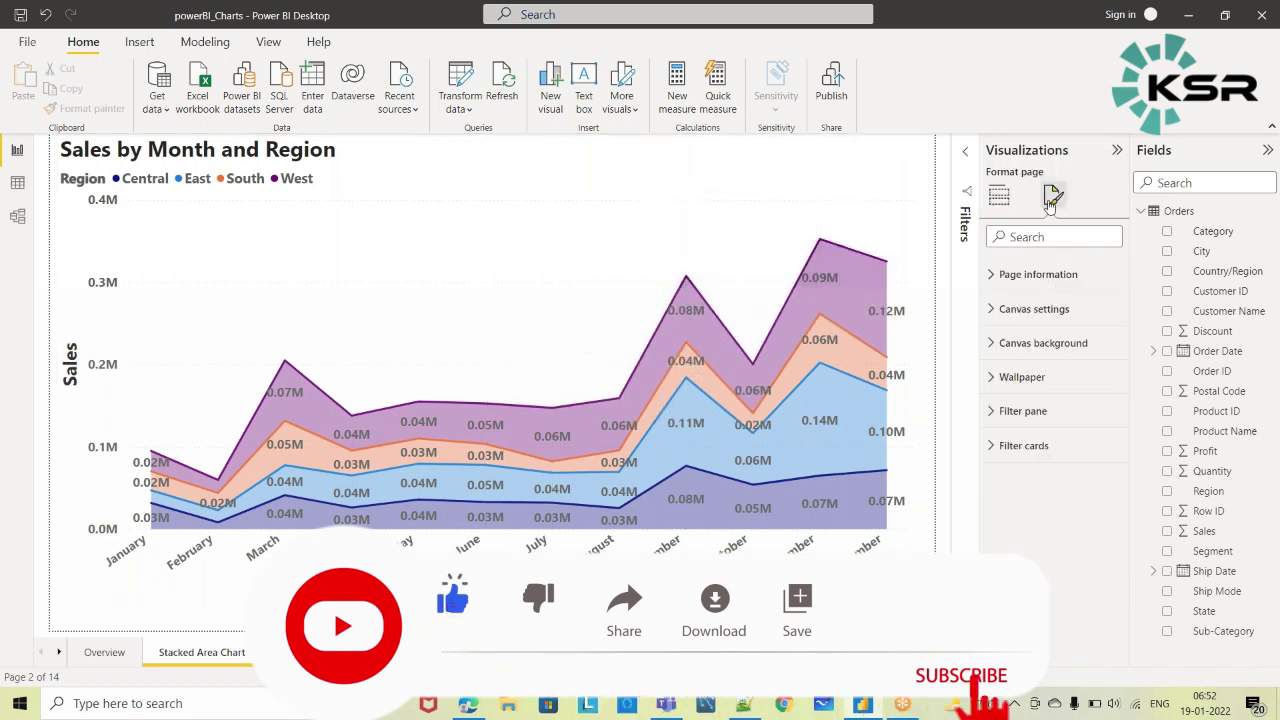
{"action": "left_click", "coordinate": [572, 244]}
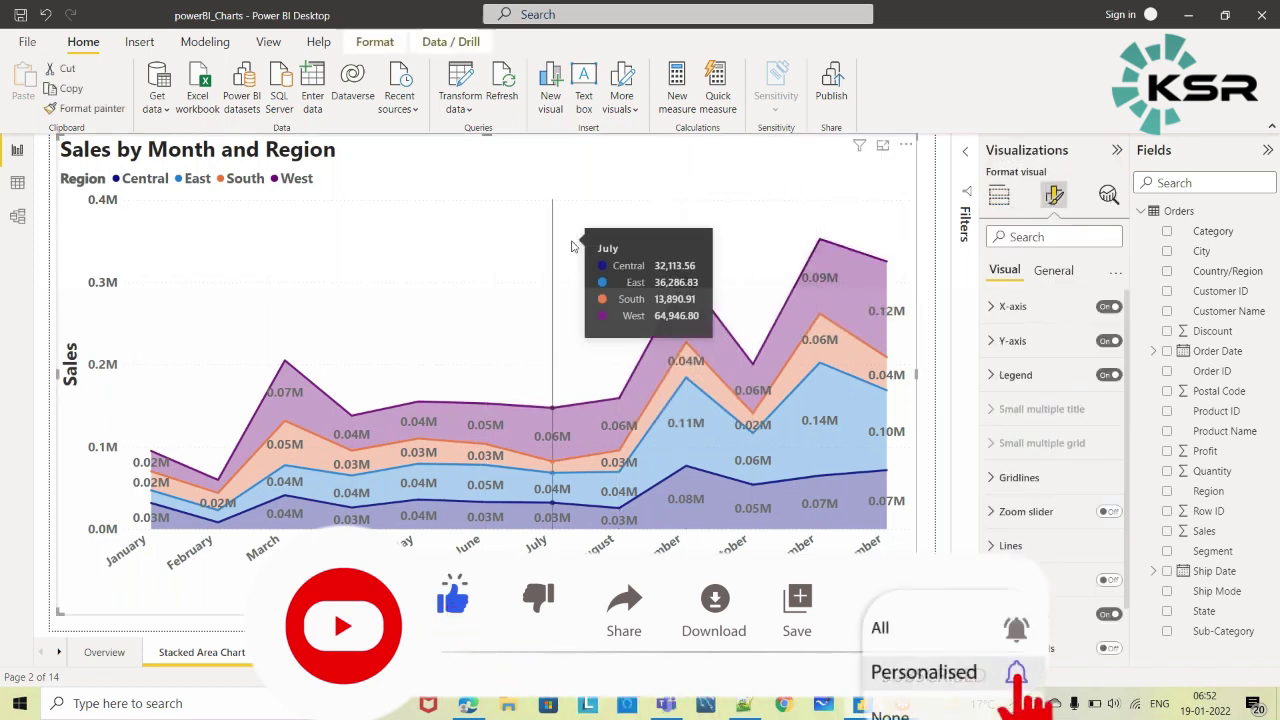
{"action": "left_click", "coordinate": [998, 195]}
{"action": "left_click", "coordinate": [1050, 195]}
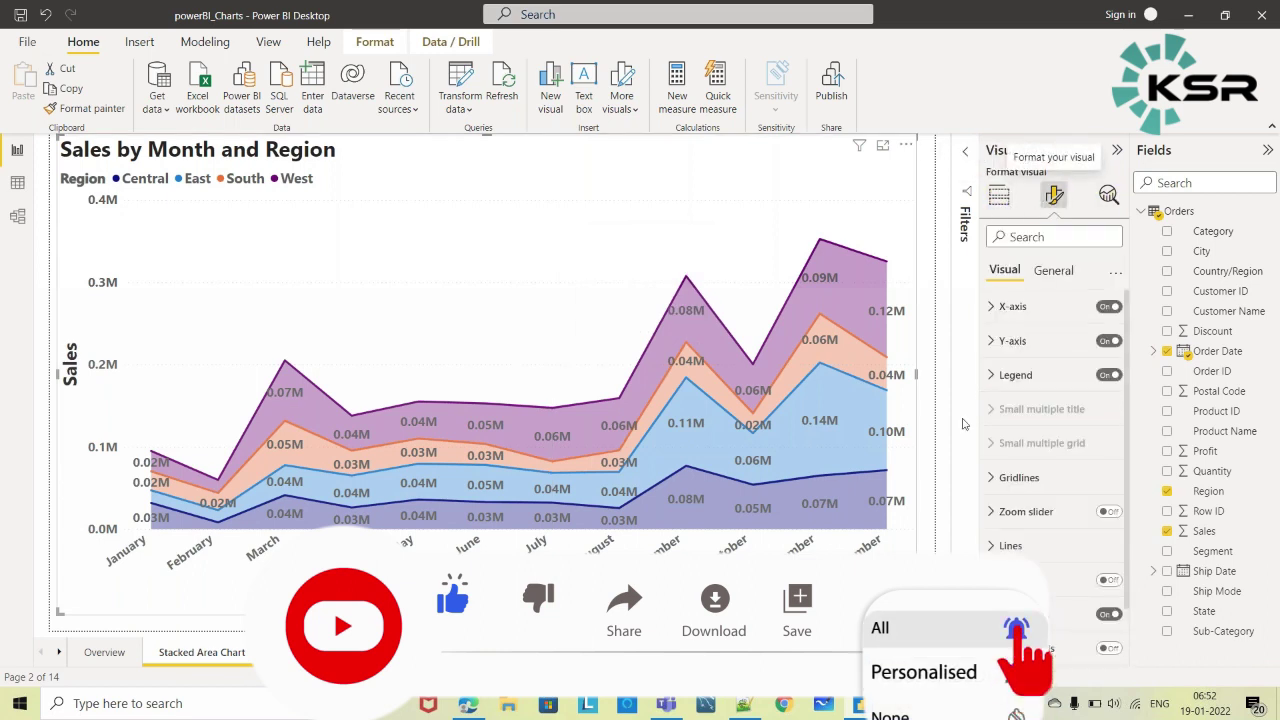
{"action": "left_click", "coordinate": [988, 344]}
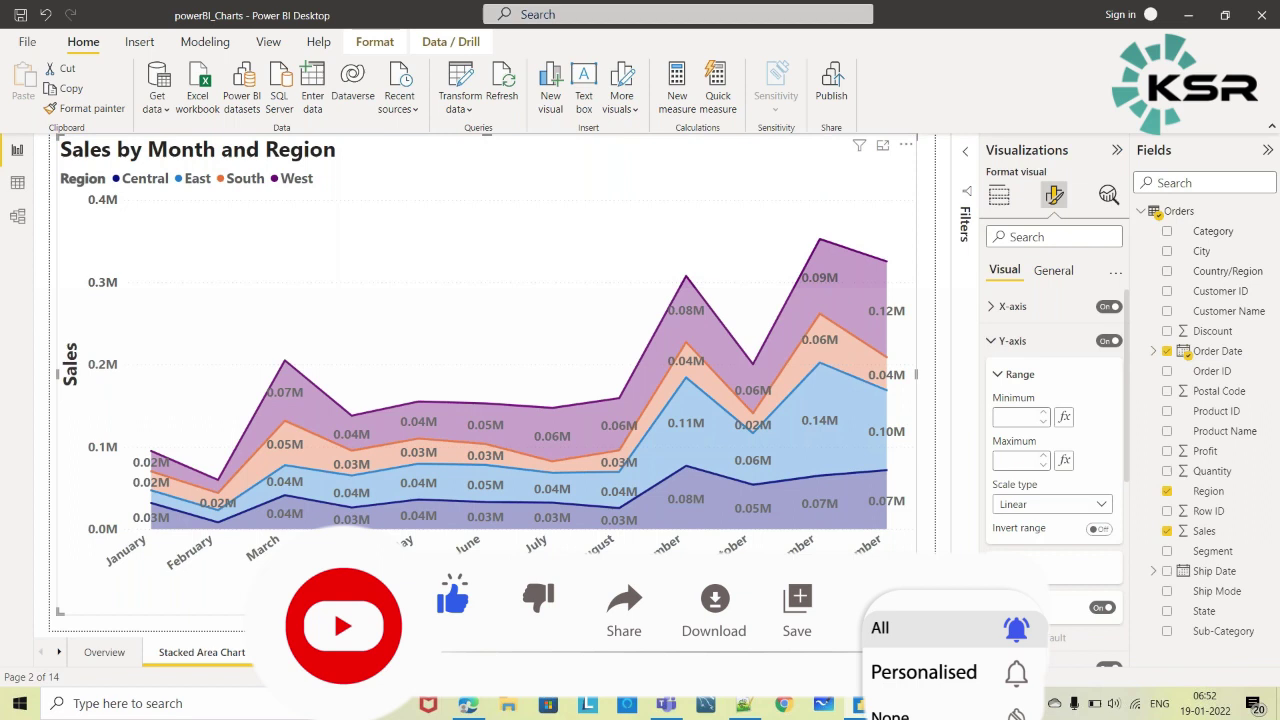
{"action": "scroll", "coordinate": [1041, 498], "scroll_direction": "down", "scroll_amount": 2}
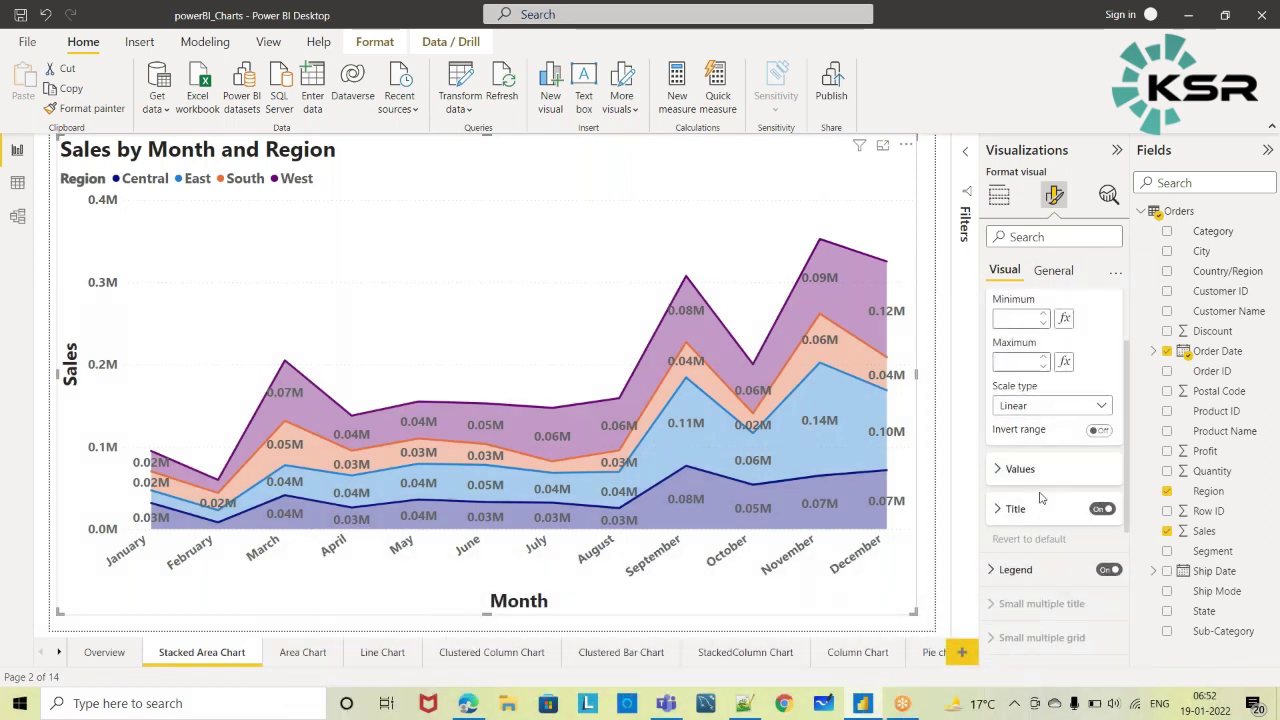
{"action": "left_click", "coordinate": [996, 470]}
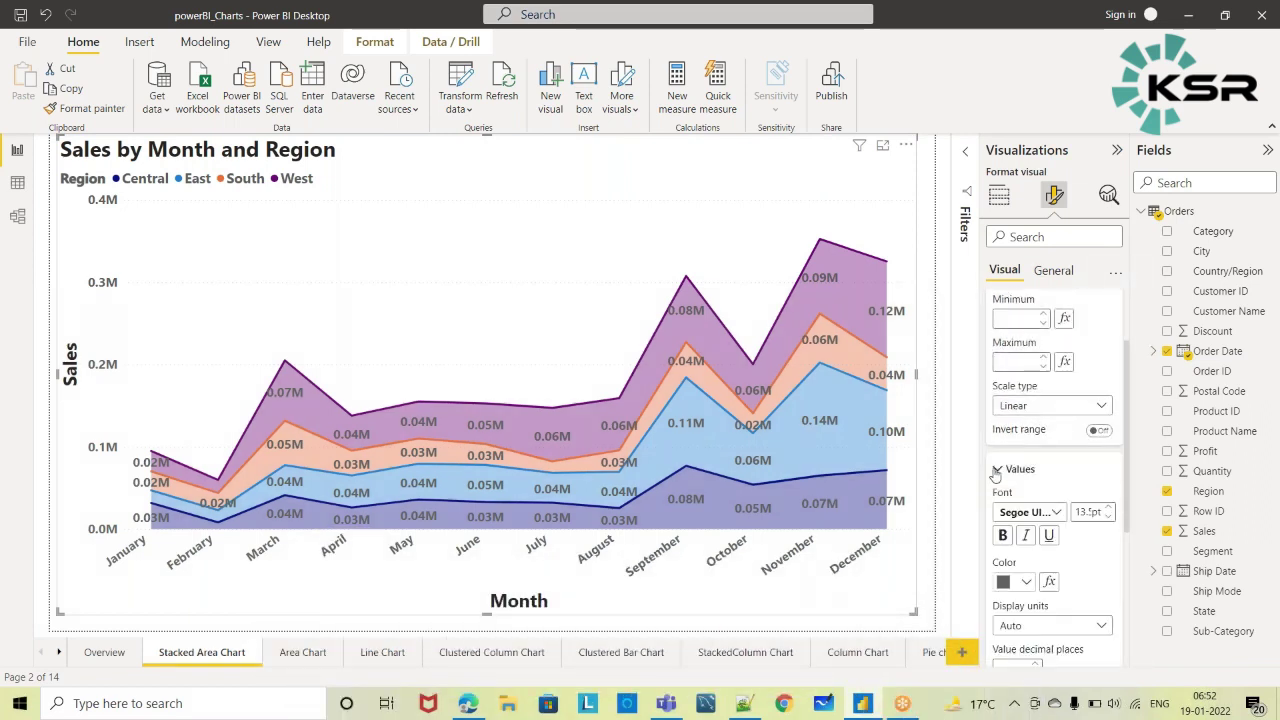
{"action": "left_click", "coordinate": [1101, 627]}
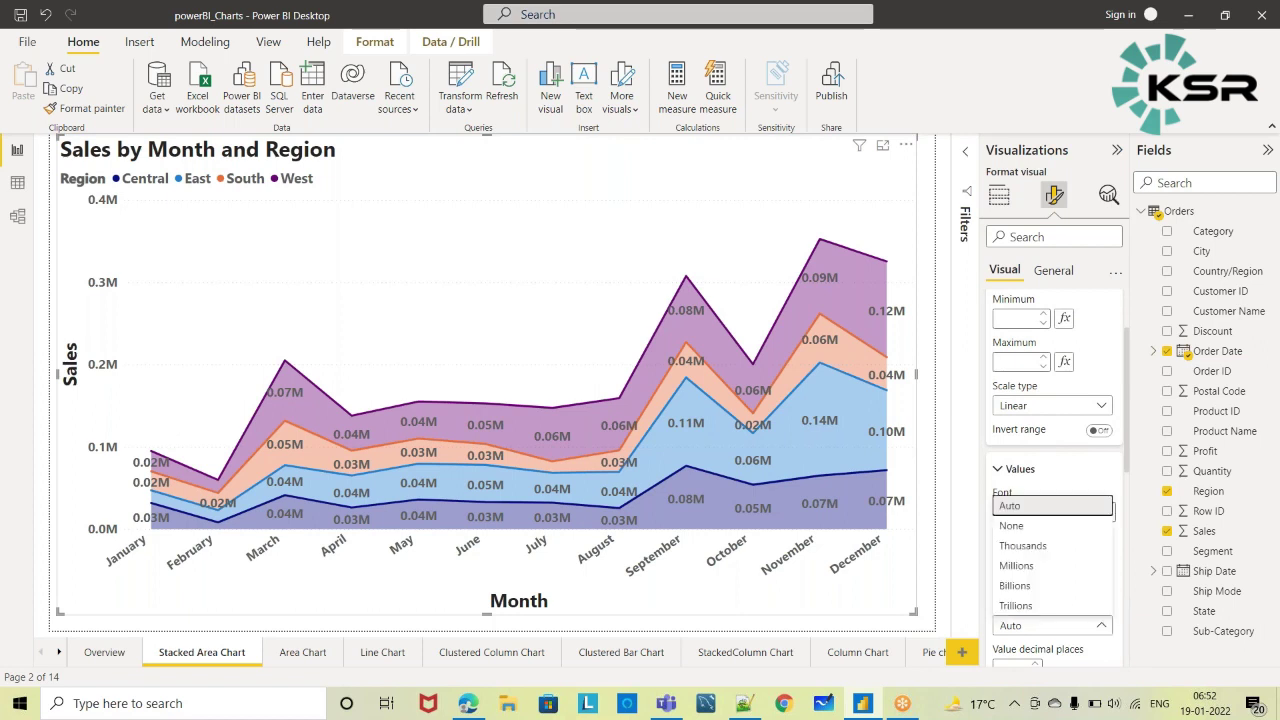
{"action": "left_click", "coordinate": [1023, 546]}
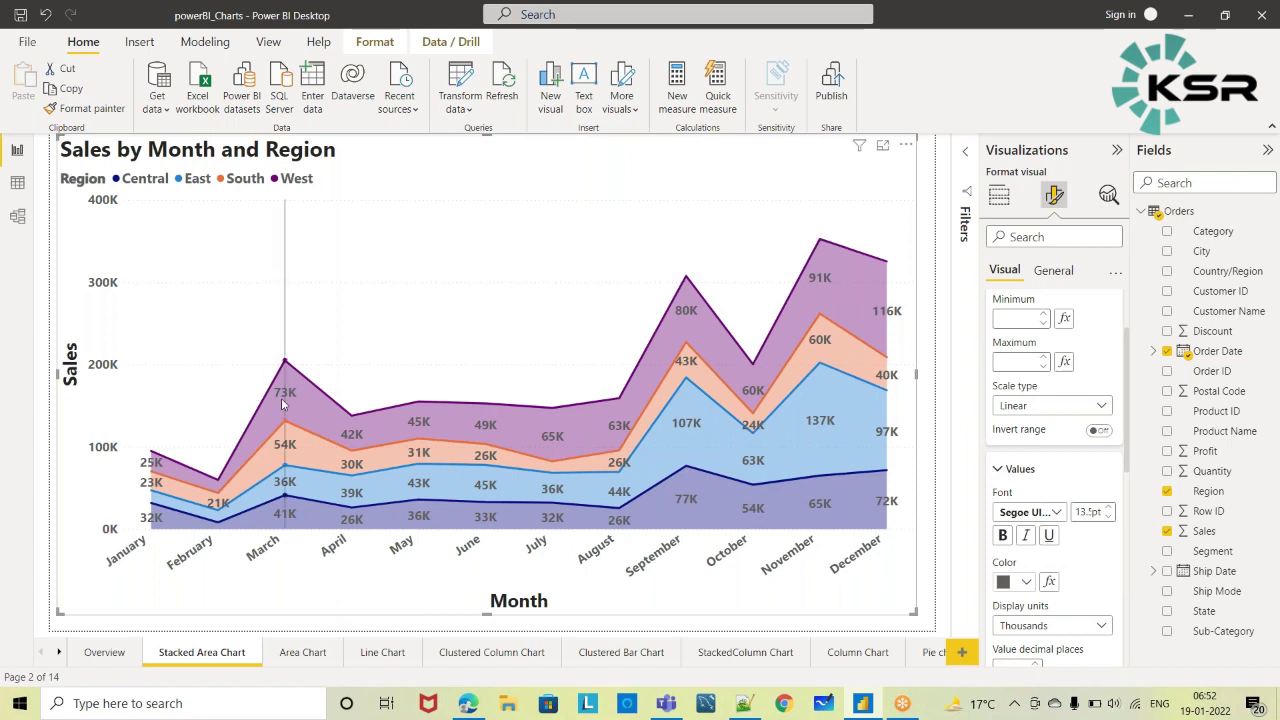
- Examine the March values on the stacked area chart and compare its Sales axis with the Area Chart page
{"action": "mouse_move", "coordinate": [285, 364]}
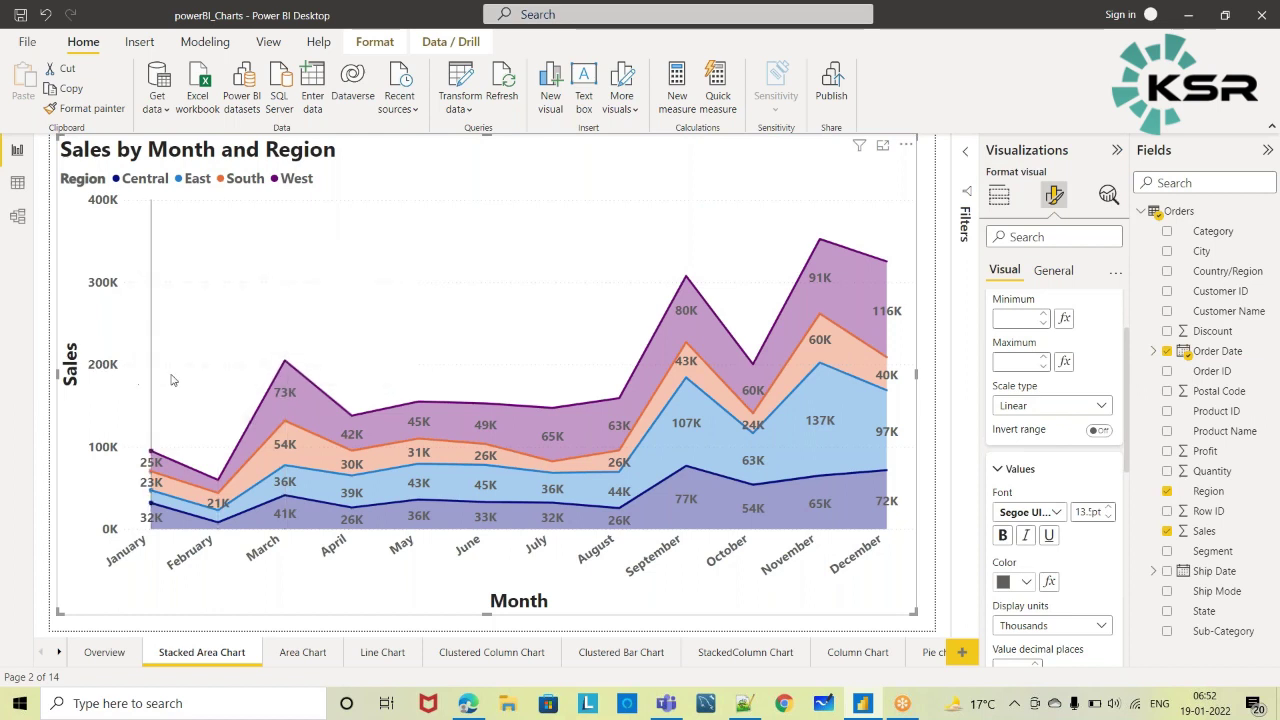
{"action": "left_click", "coordinate": [298, 652]}
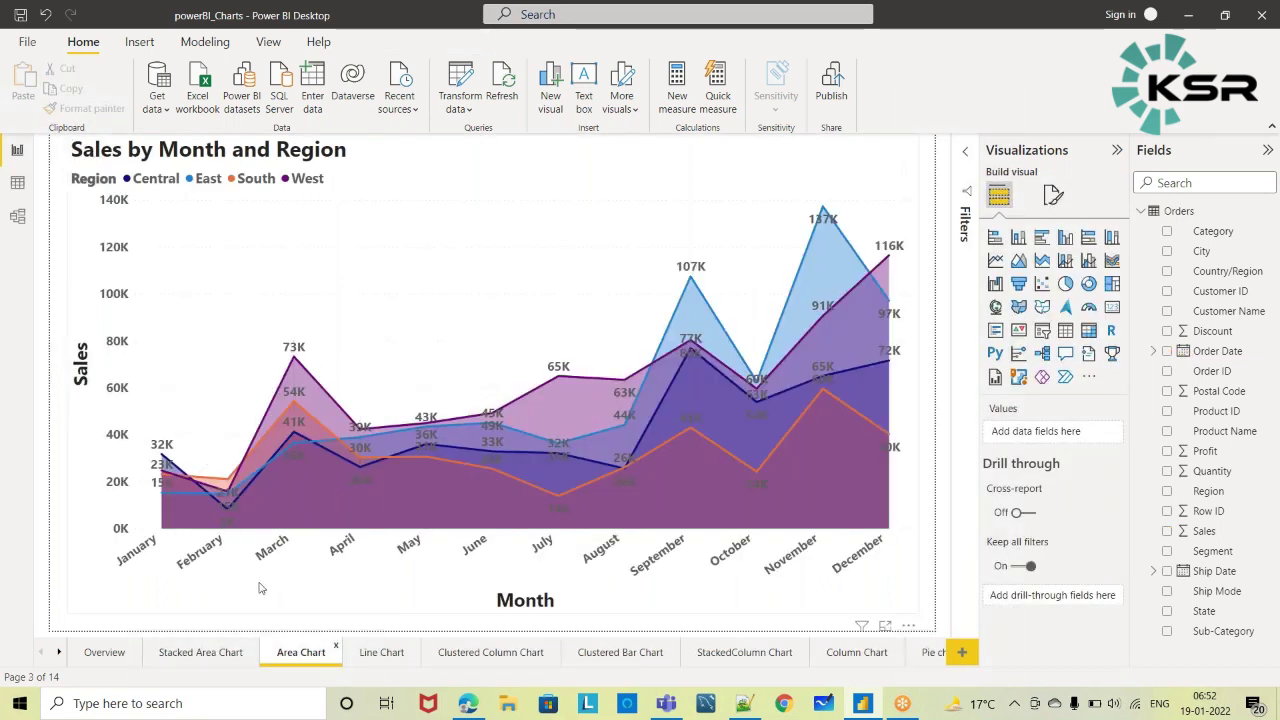
{"action": "left_click", "coordinate": [200, 652]}
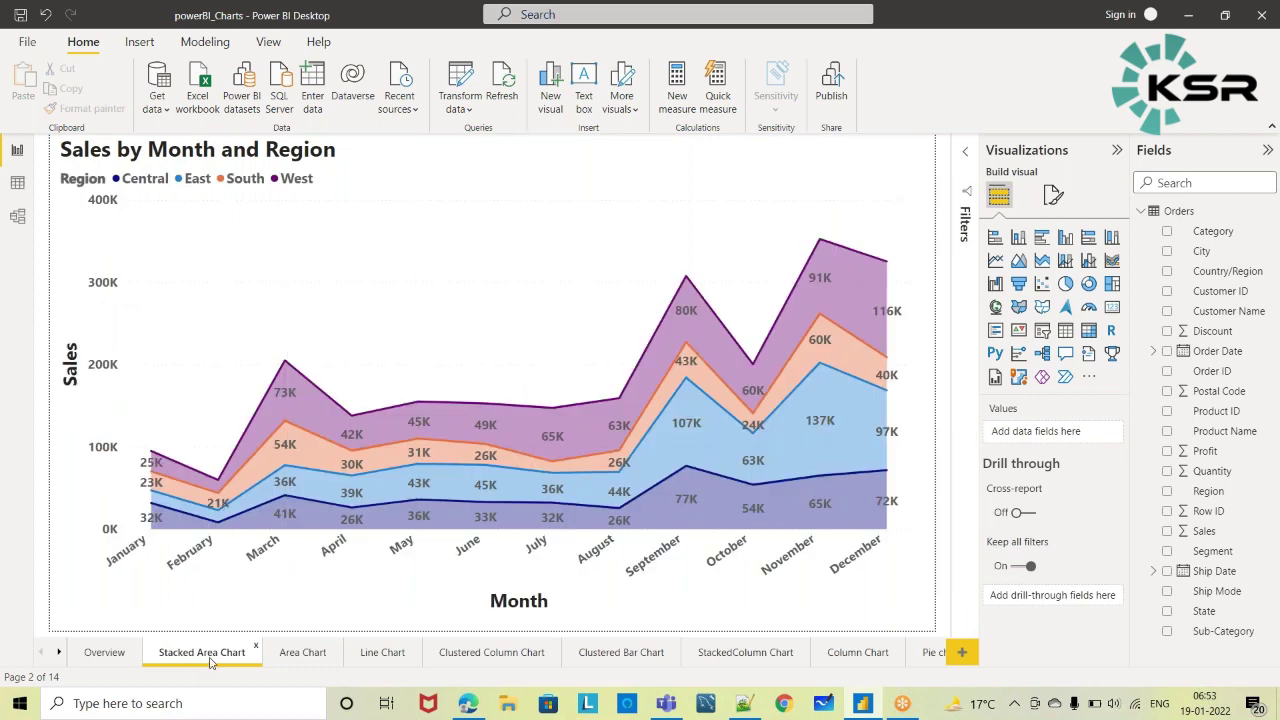
- Remove Region from the stacked area chart's legend to view total monthly sales, and add Region back as the legend
{"action": "left_click", "coordinate": [520, 201]}
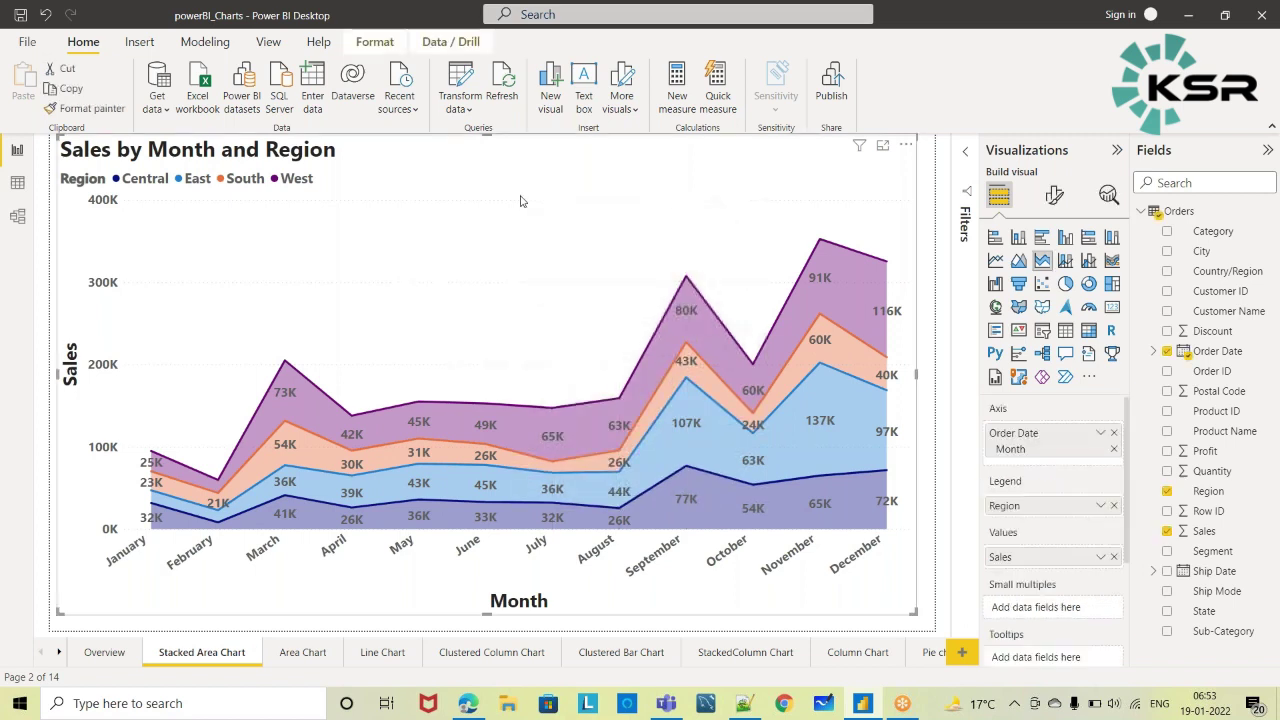
{"action": "left_click", "coordinate": [1113, 505]}
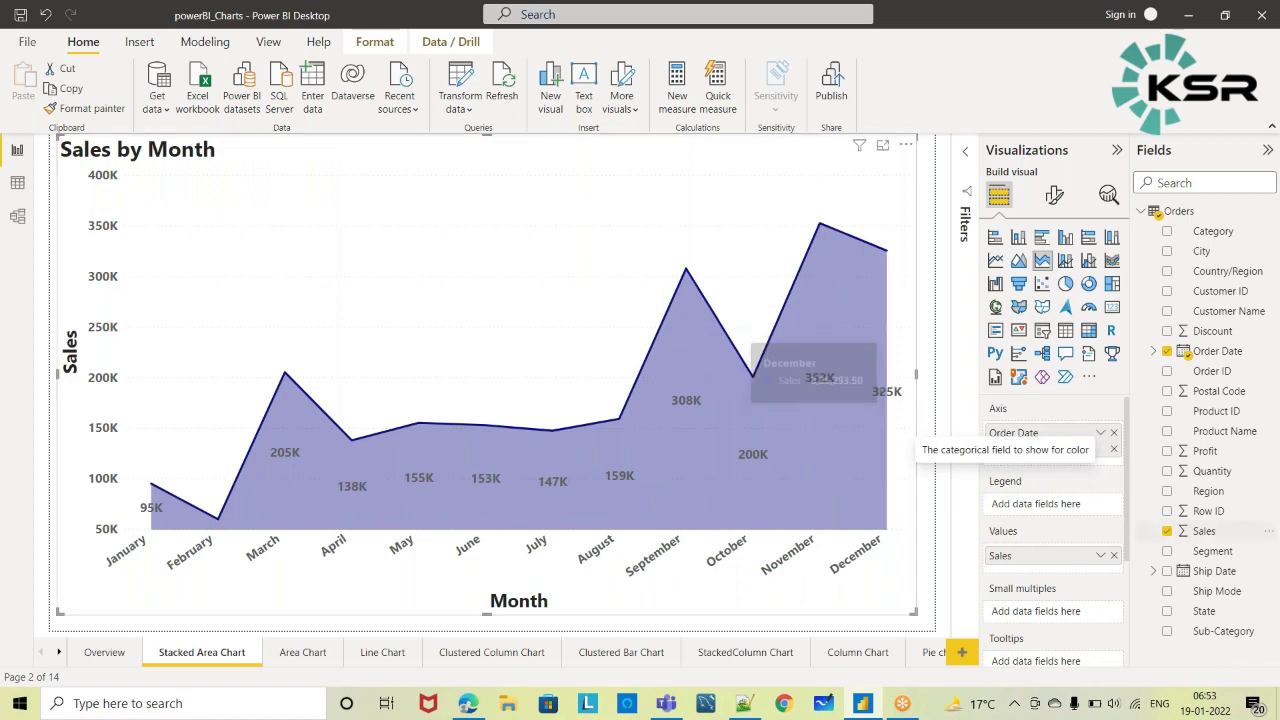
{"action": "left_click_drag", "start_coordinate": [1213, 497], "coordinate": [1000, 506]}
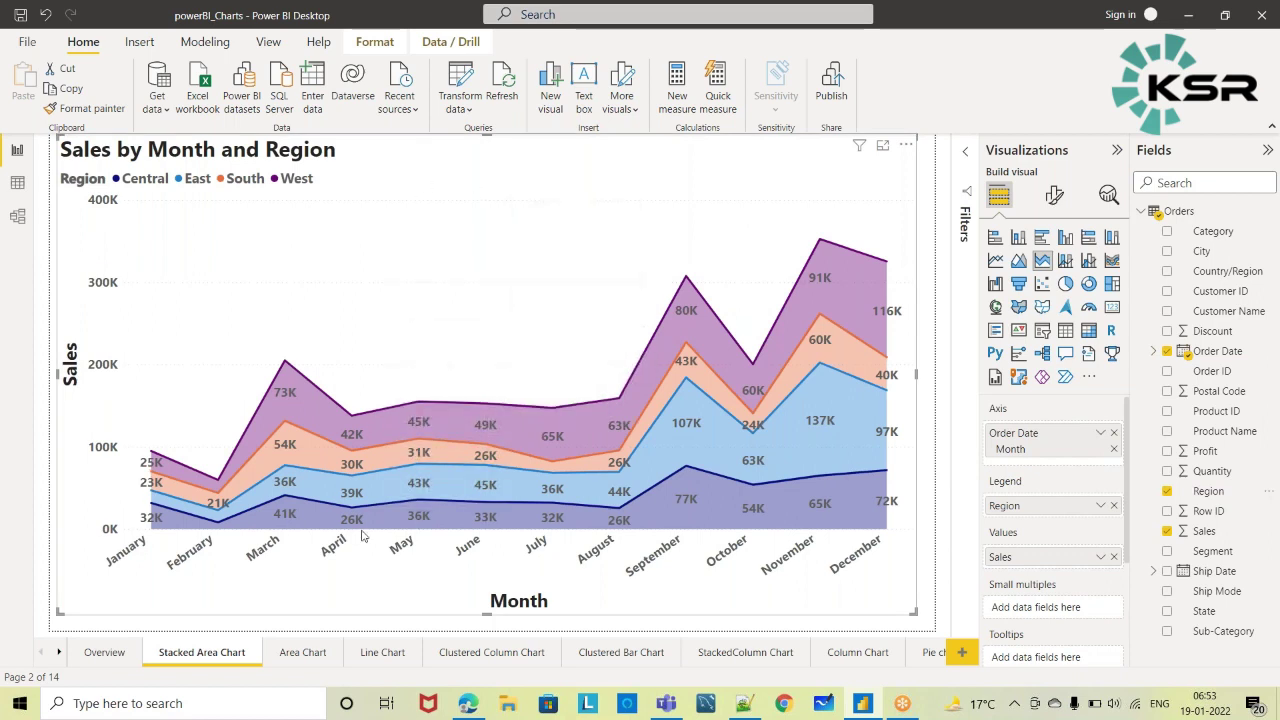
- Compare how the Area Chart, Line Chart and Stacked Area Chart pages present regional sales per month
{"action": "left_click", "coordinate": [300, 653]}
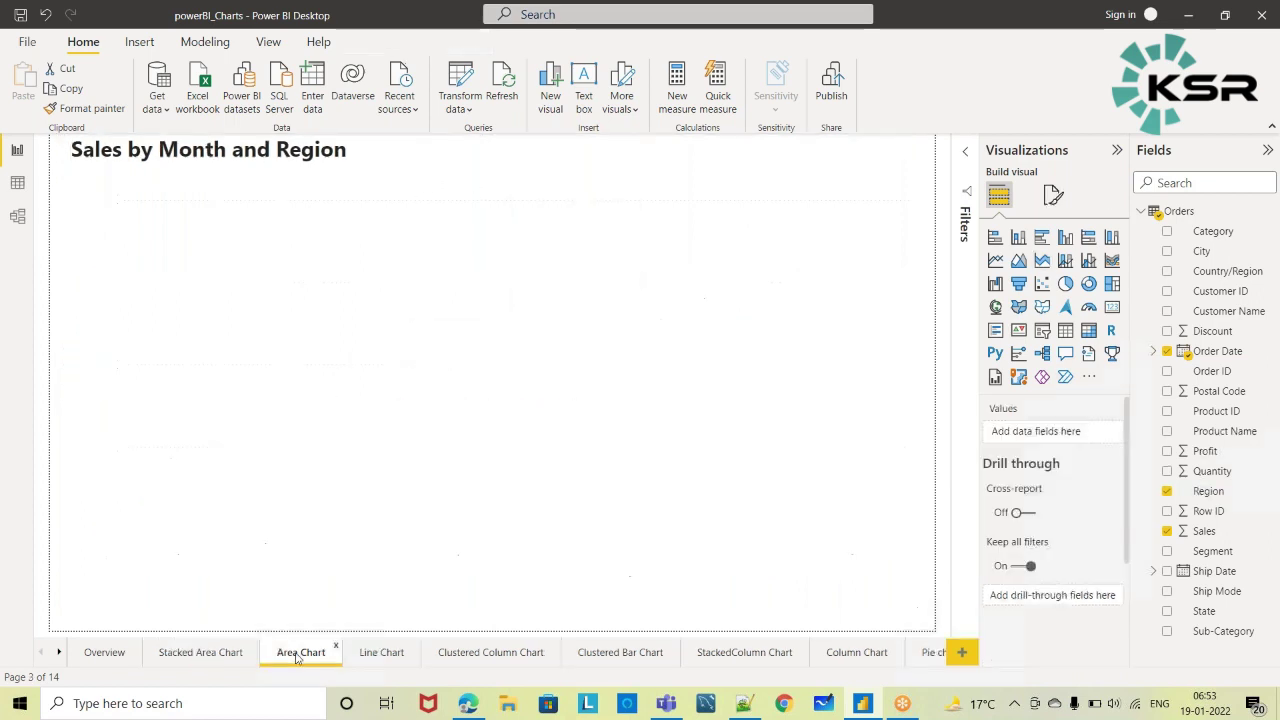
{"action": "left_click", "coordinate": [369, 653]}
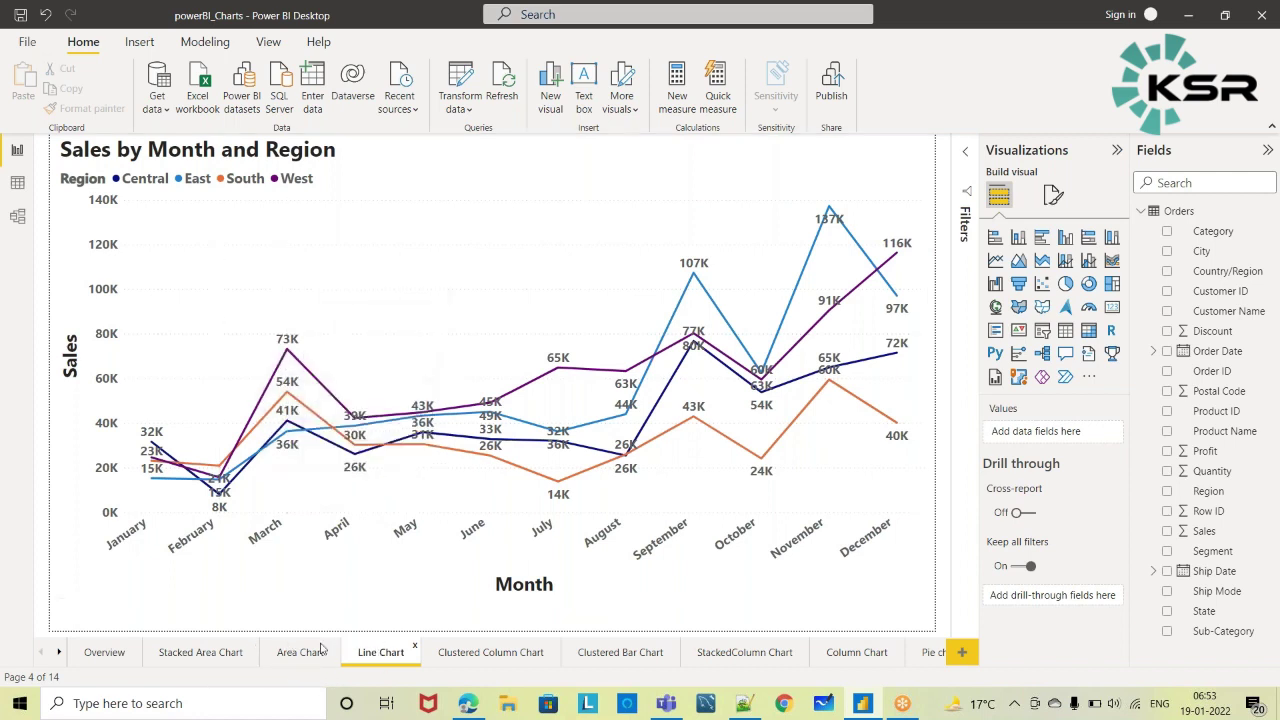
{"action": "left_click", "coordinate": [206, 654]}
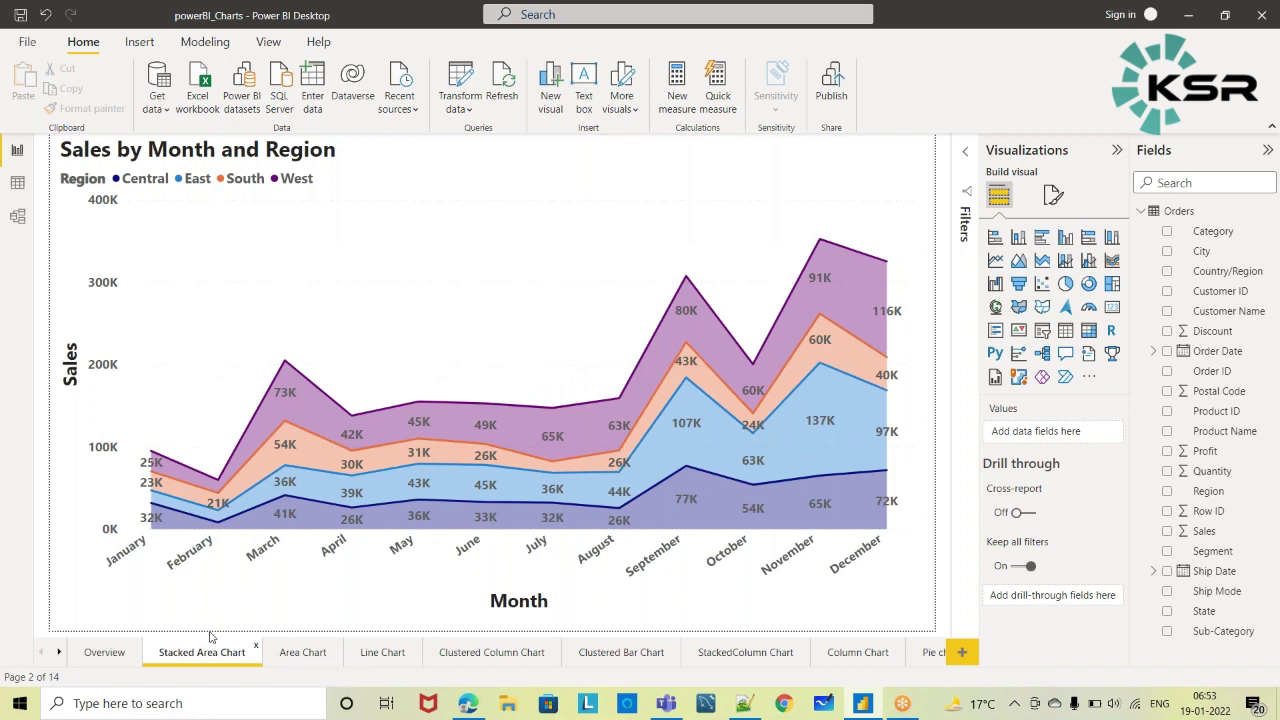
{"action": "left_click", "coordinate": [302, 652]}
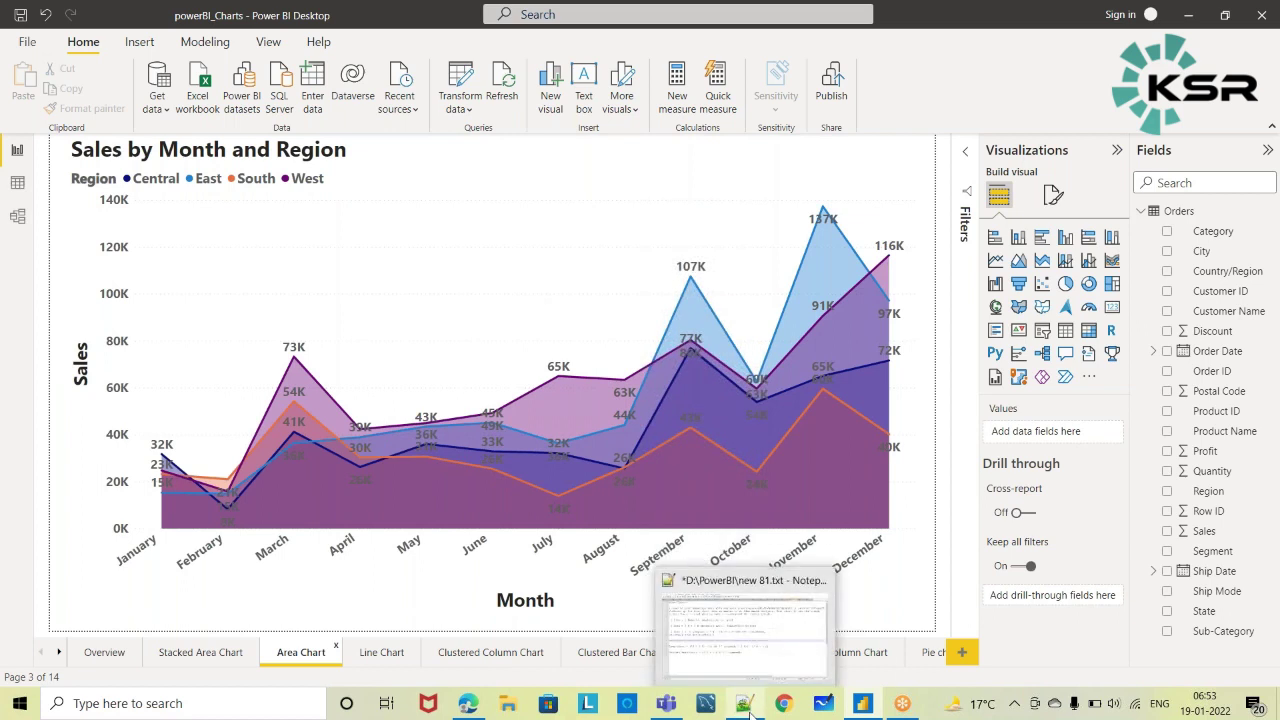
{"action": "left_click", "coordinate": [220, 655]}
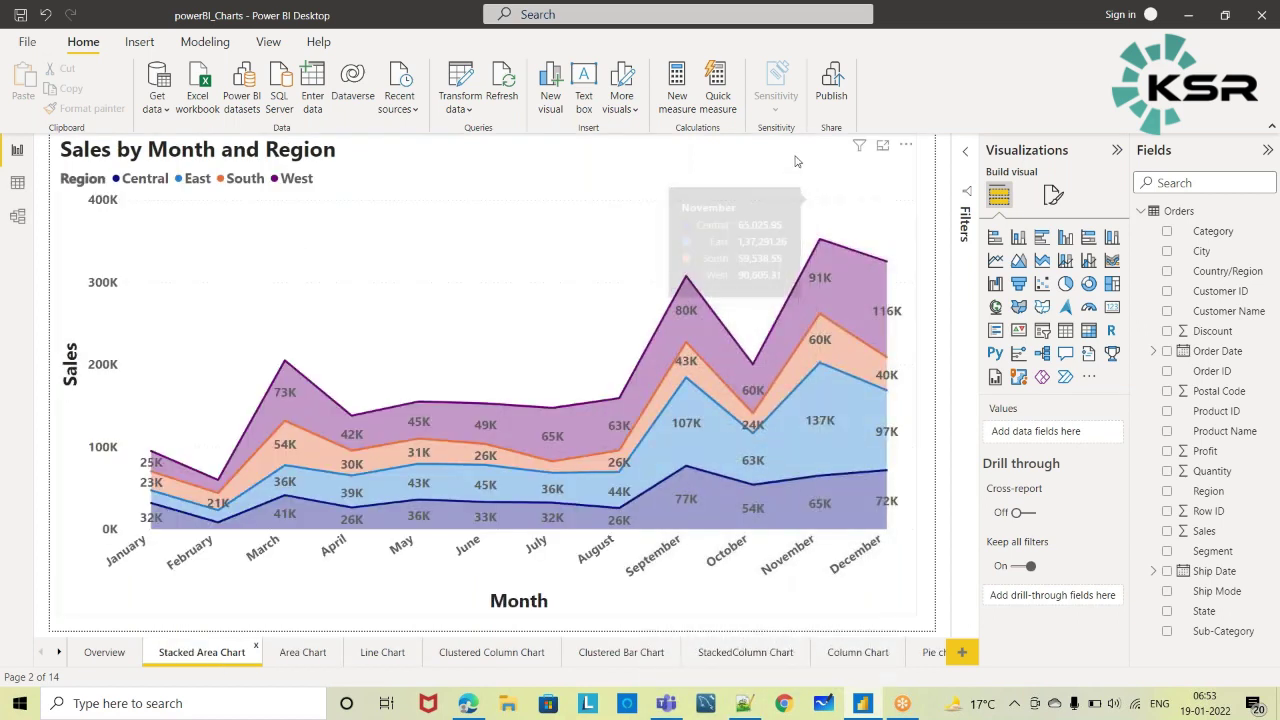
- Compare the field options of the stacked area, line and area charts, checking each for a secondary values field
{"action": "left_click", "coordinate": [808, 200]}
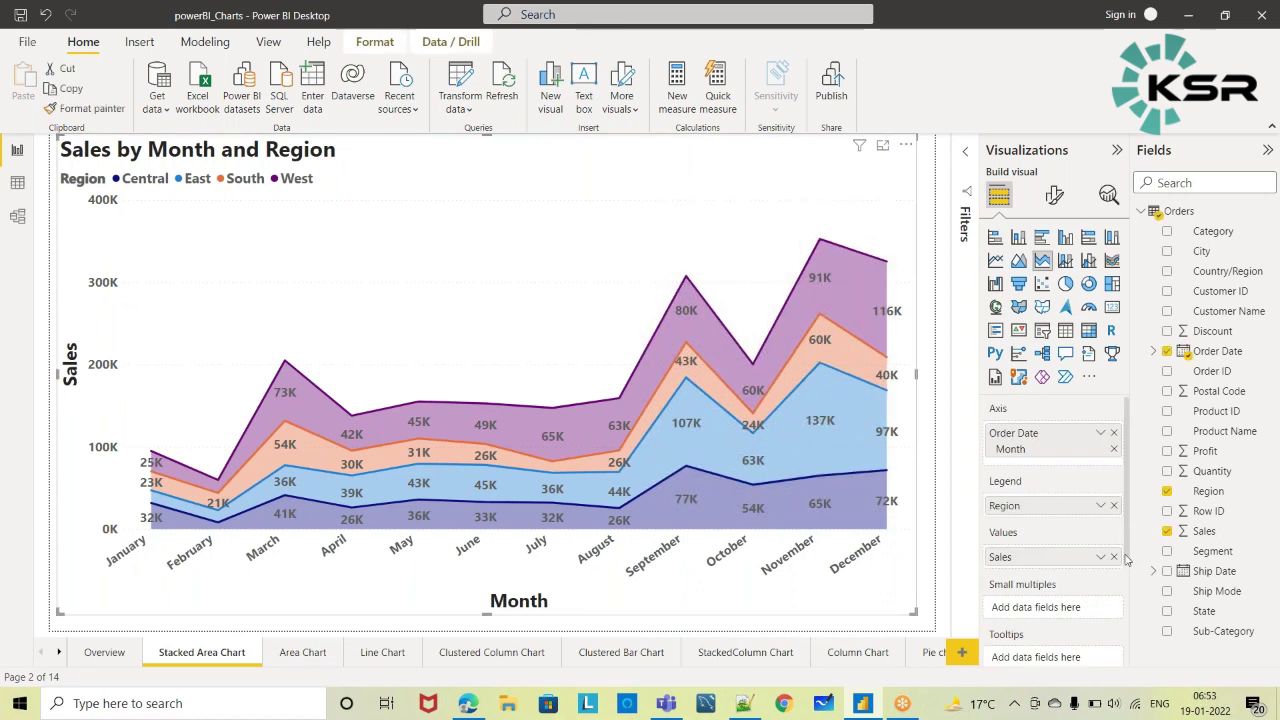
{"action": "scroll", "coordinate": [1127, 563], "scroll_direction": "down", "scroll_amount": 3}
{"action": "scroll", "coordinate": [1127, 563], "scroll_direction": "up", "scroll_amount": 3}
{"action": "left_click", "coordinate": [382, 652]}
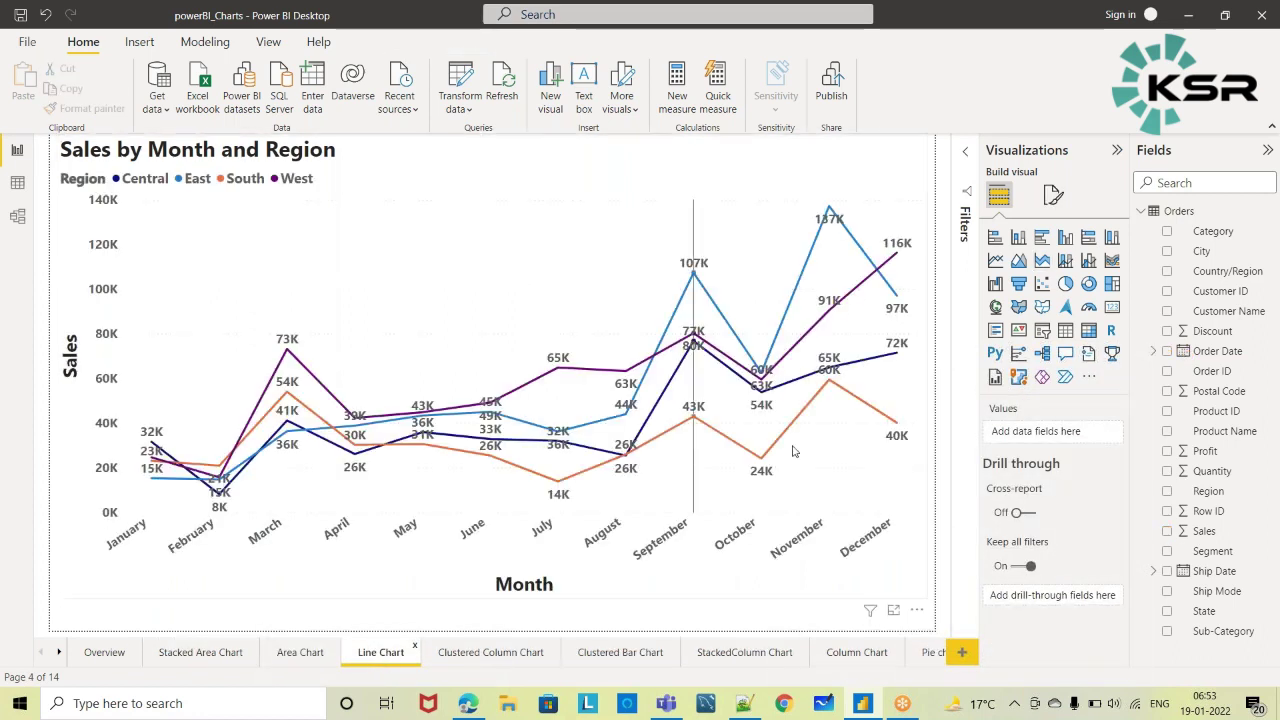
{"action": "left_click", "coordinate": [908, 542]}
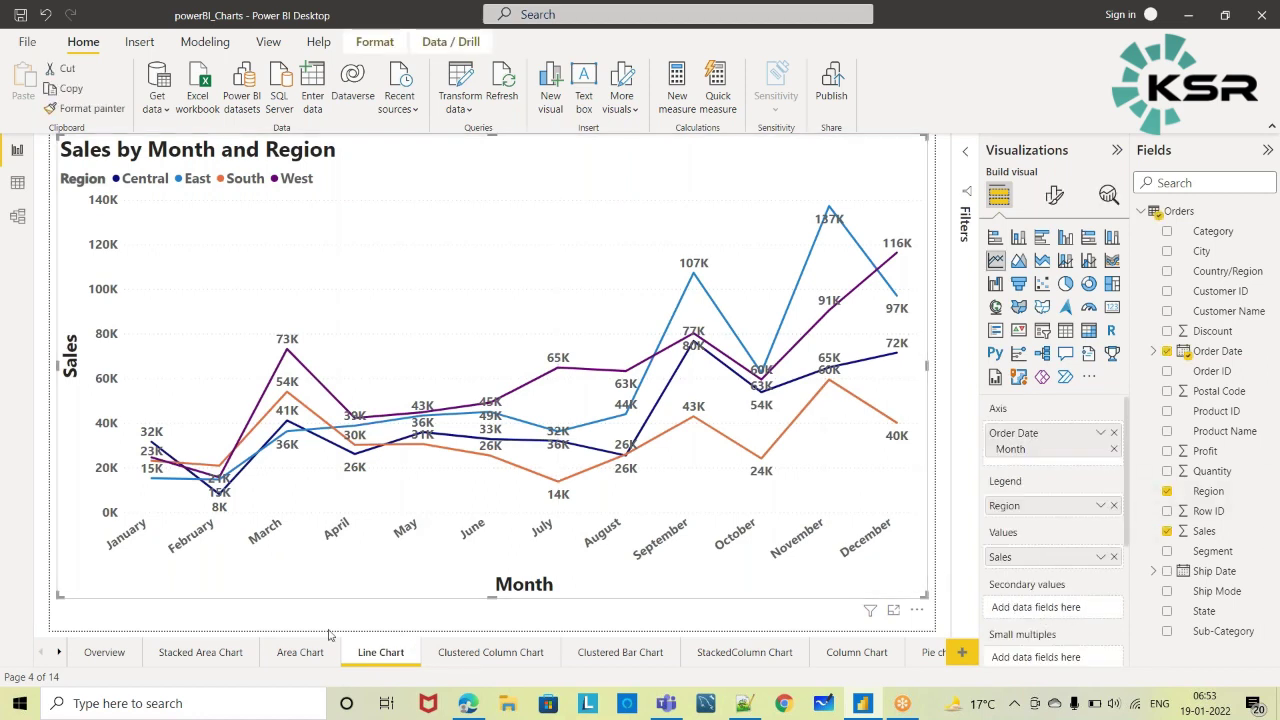
{"action": "left_click", "coordinate": [300, 652]}
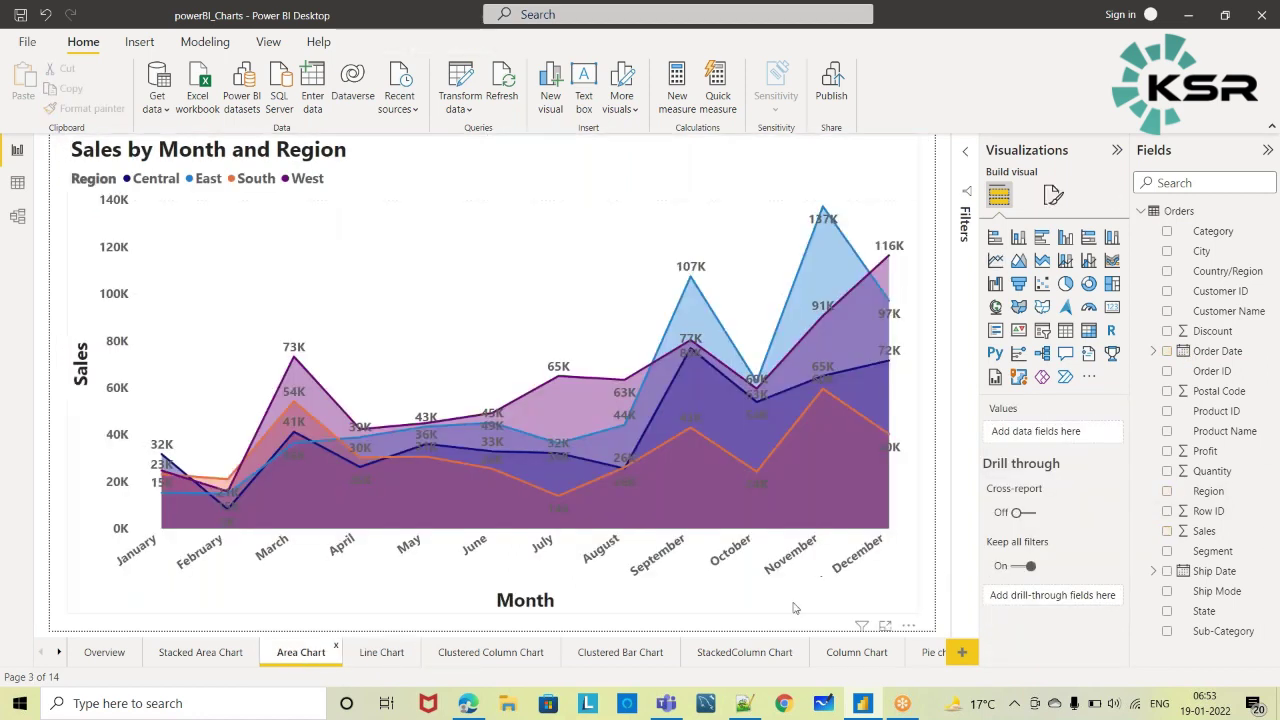
{"action": "left_click", "coordinate": [778, 594]}
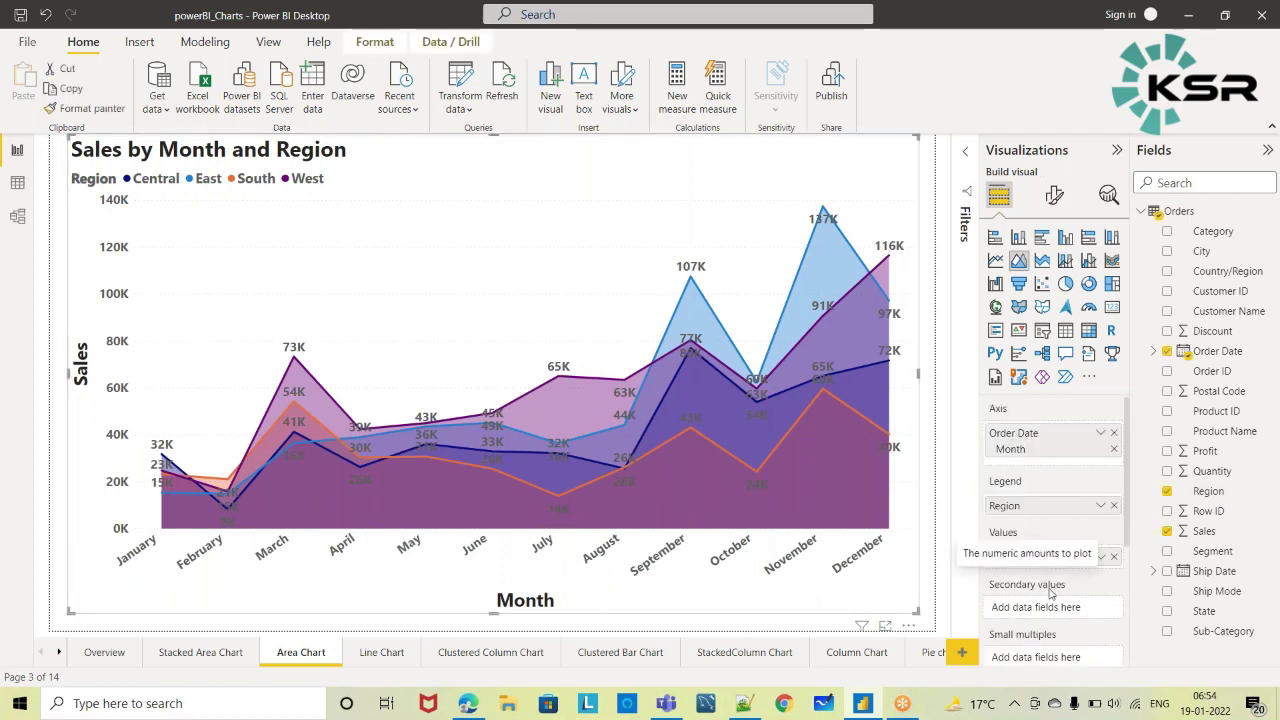
{"action": "left_click", "coordinate": [184, 653]}
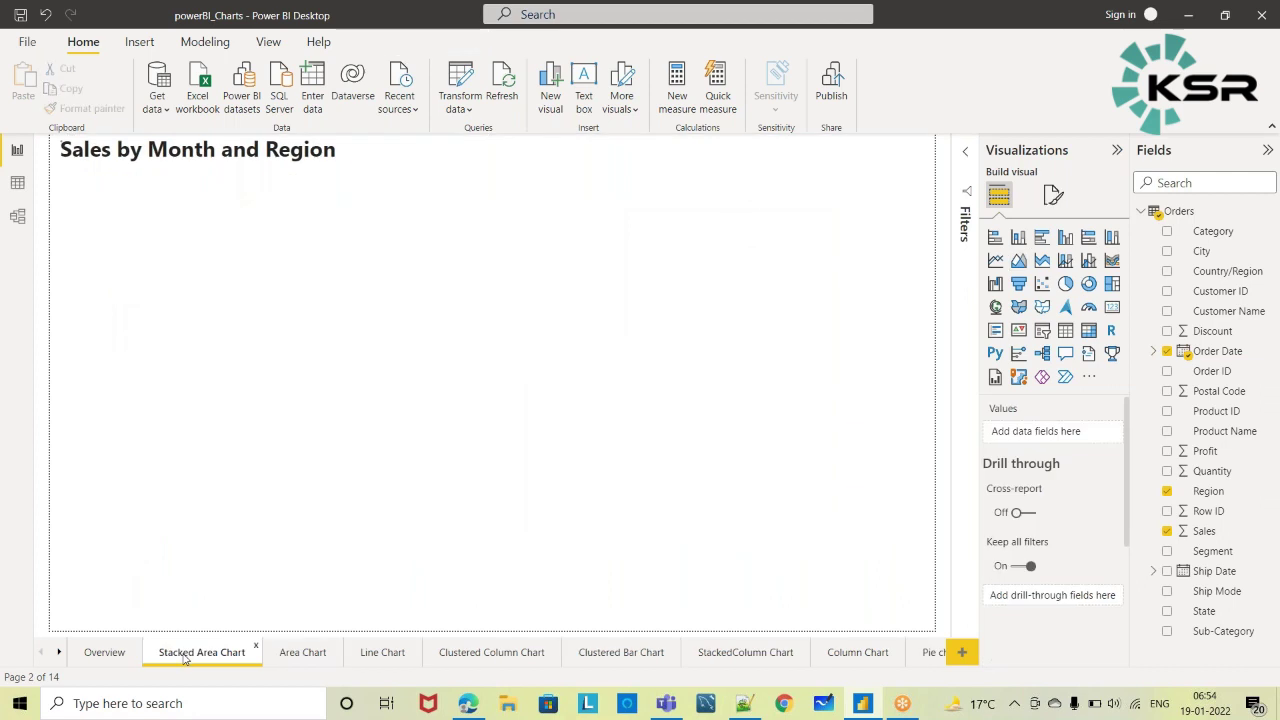
{"action": "left_click", "coordinate": [897, 584]}
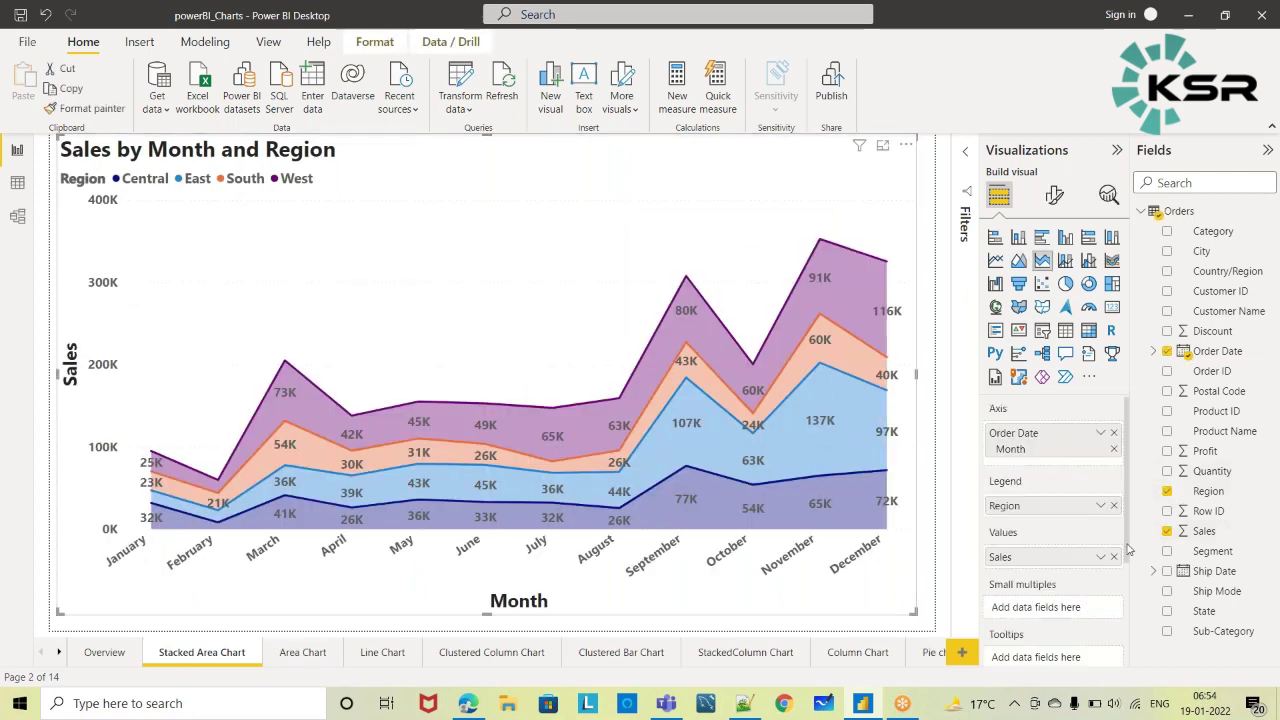
{"action": "scroll", "coordinate": [1128, 549], "scroll_direction": "down", "scroll_amount": 5}
{"action": "scroll", "coordinate": [1128, 549], "scroll_direction": "up", "scroll_amount": 5}
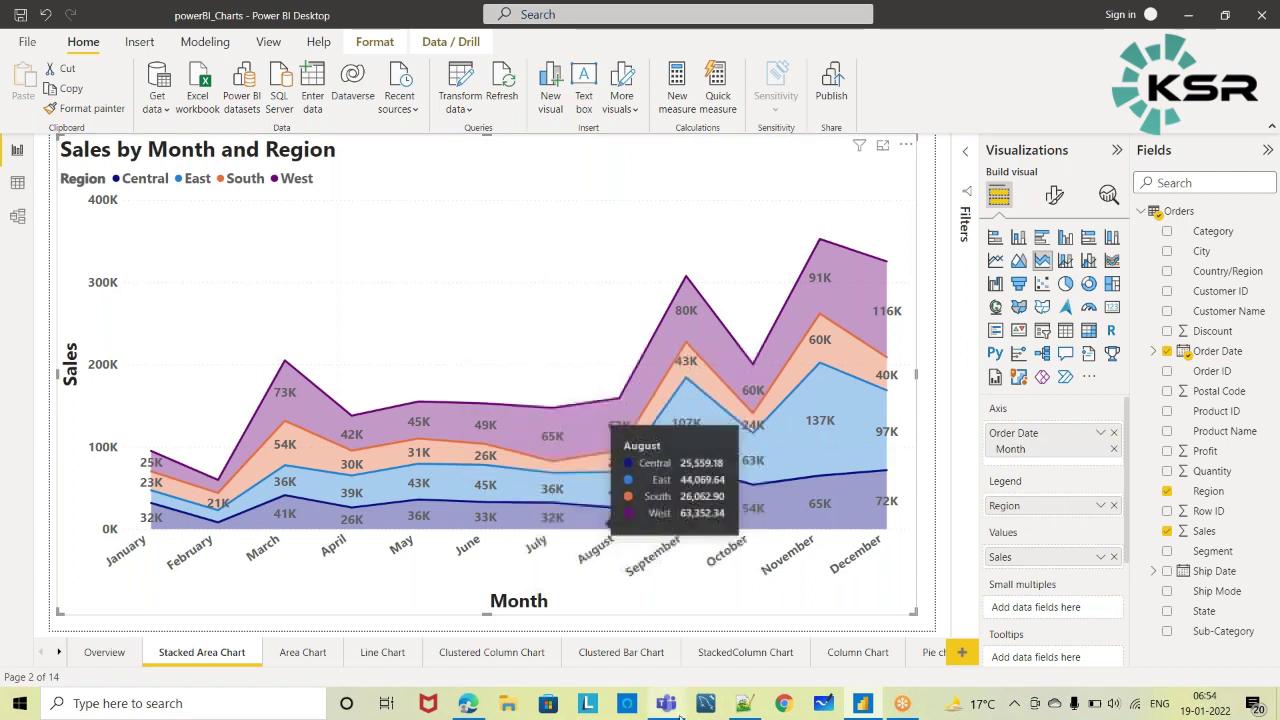
- Review the chart field combinations in the Notepad++ notes, and return to Power BI Desktop to view the Overview page
{"action": "left_click", "coordinate": [742, 706]}
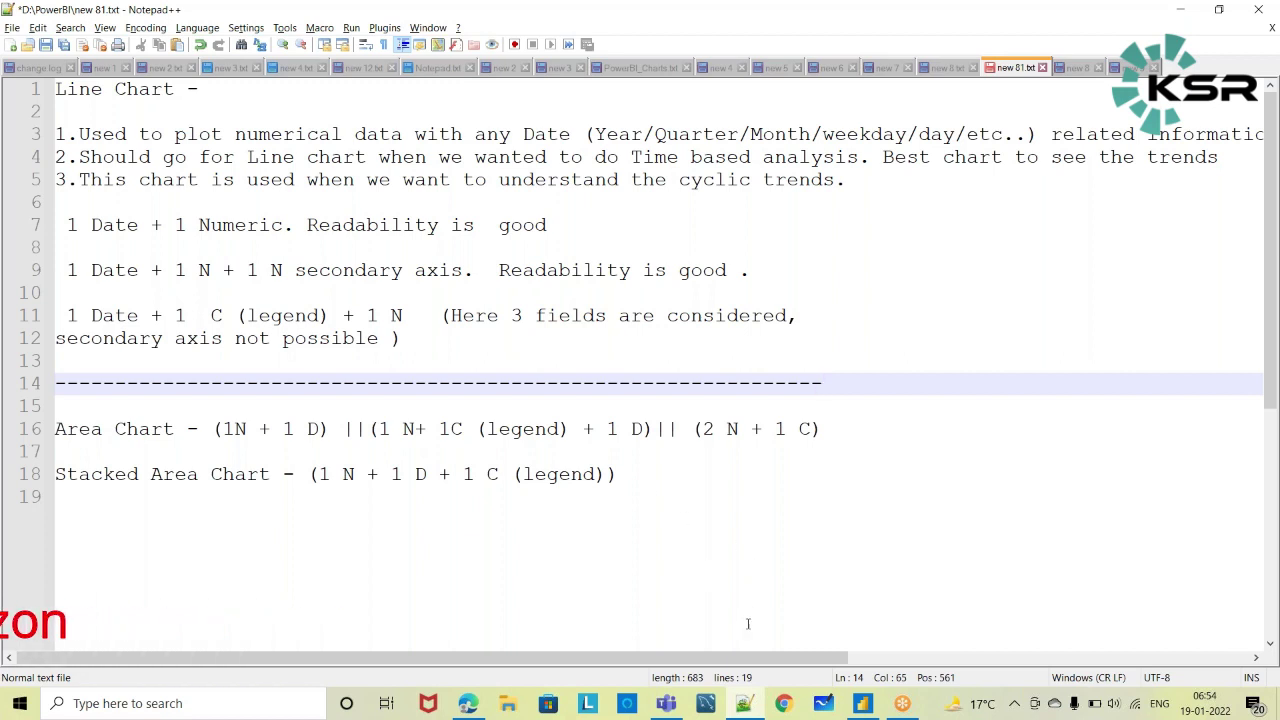
{"action": "left_click", "coordinate": [862, 703]}
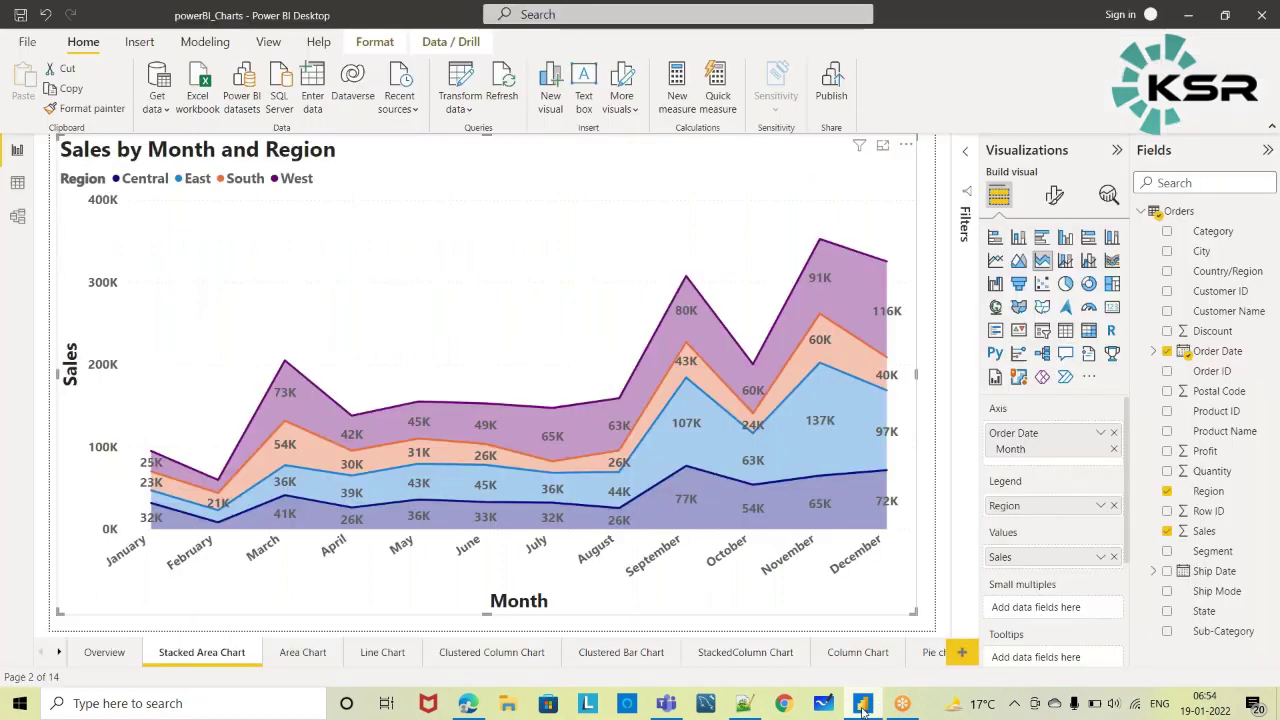
{"action": "left_click", "coordinate": [98, 655]}
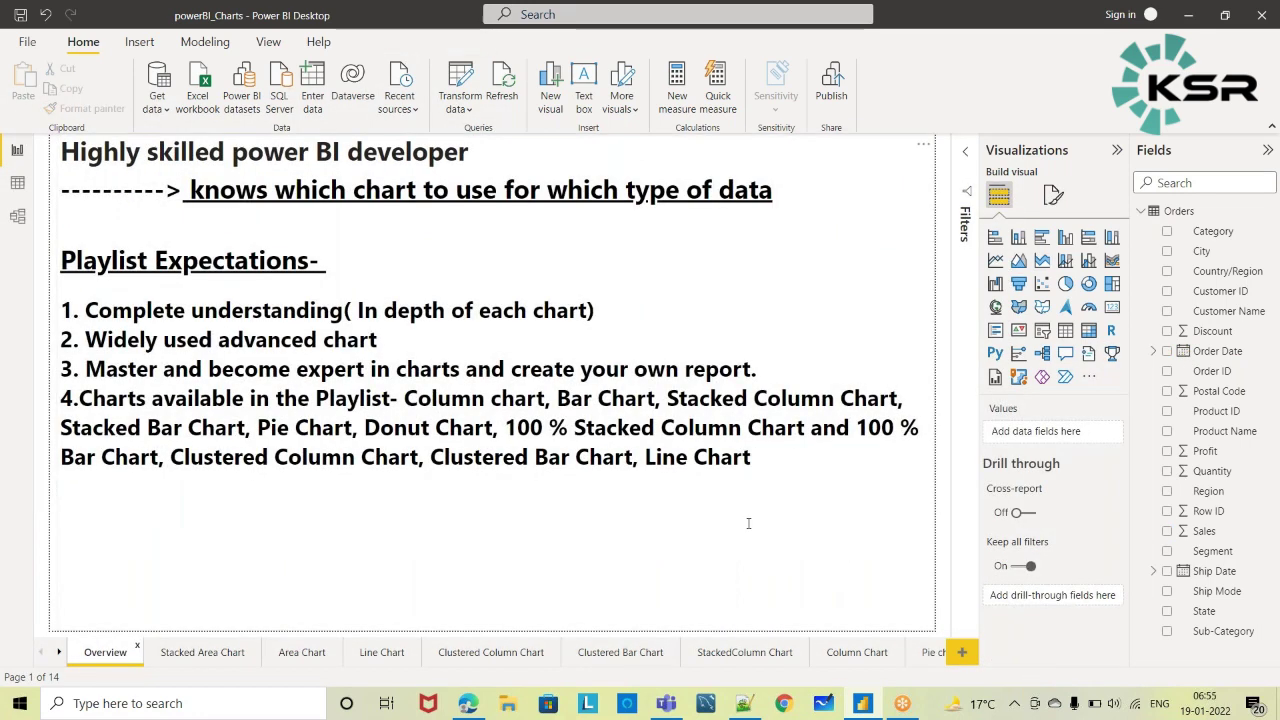